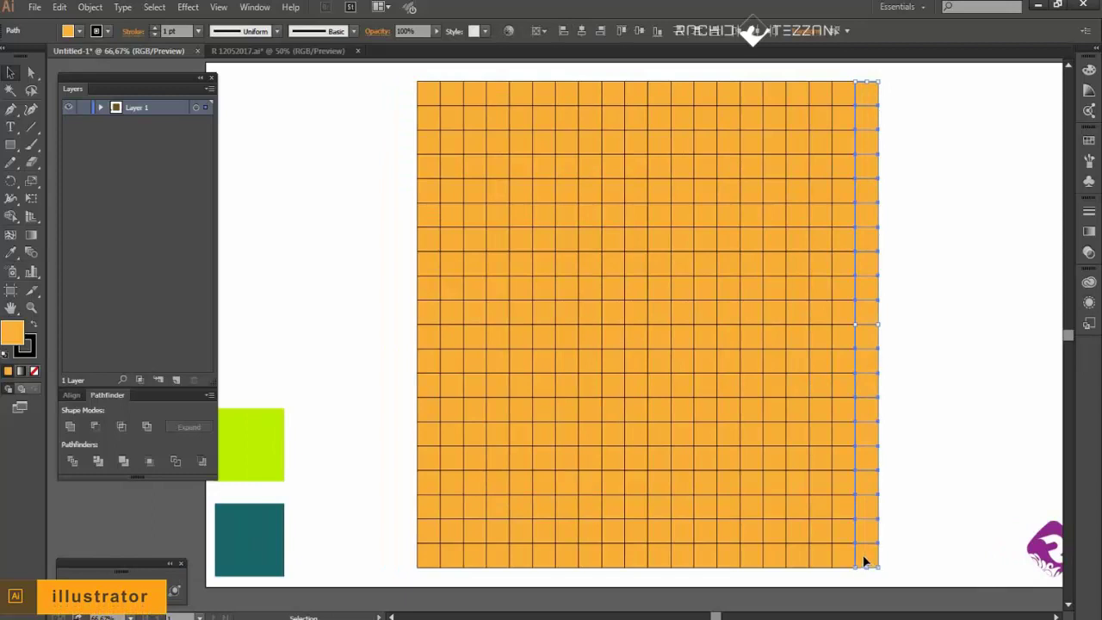
pyautogui.press('i')
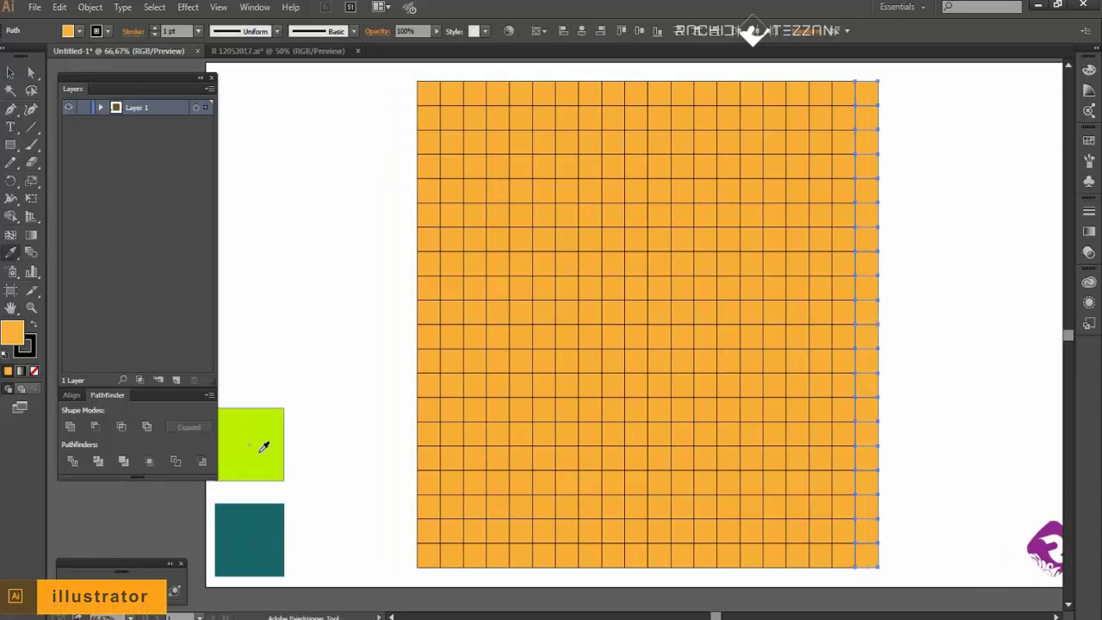
pyautogui.click(254, 534)
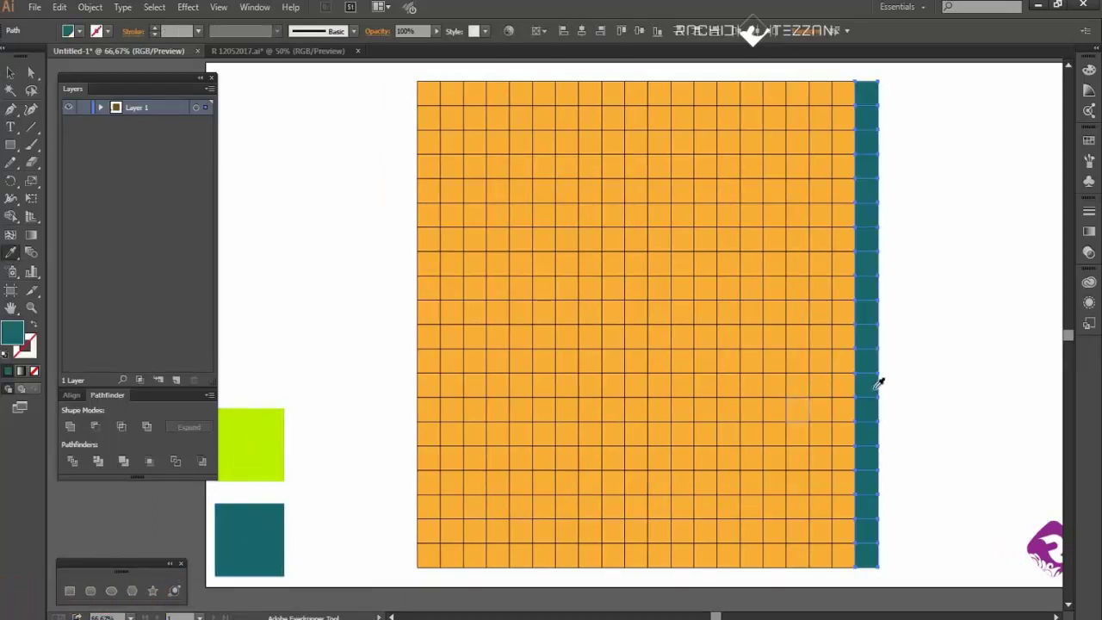
pyautogui.press('v')
pyautogui.hotkey('ctrl', 'z')
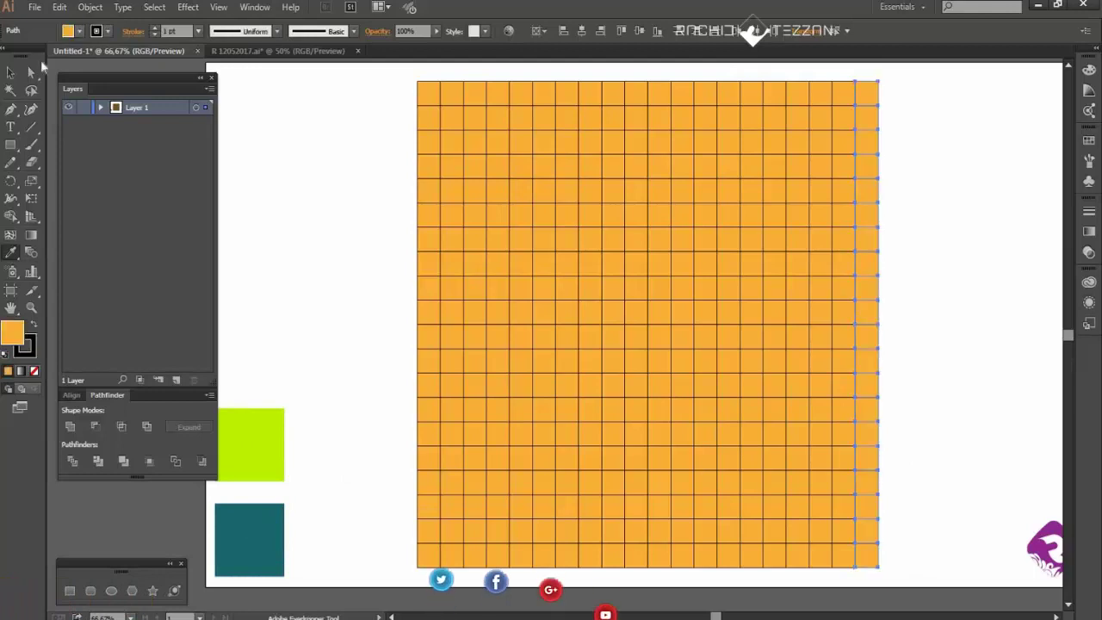
pyautogui.scroll(1, 718, 293)
pyautogui.click(884, 159)
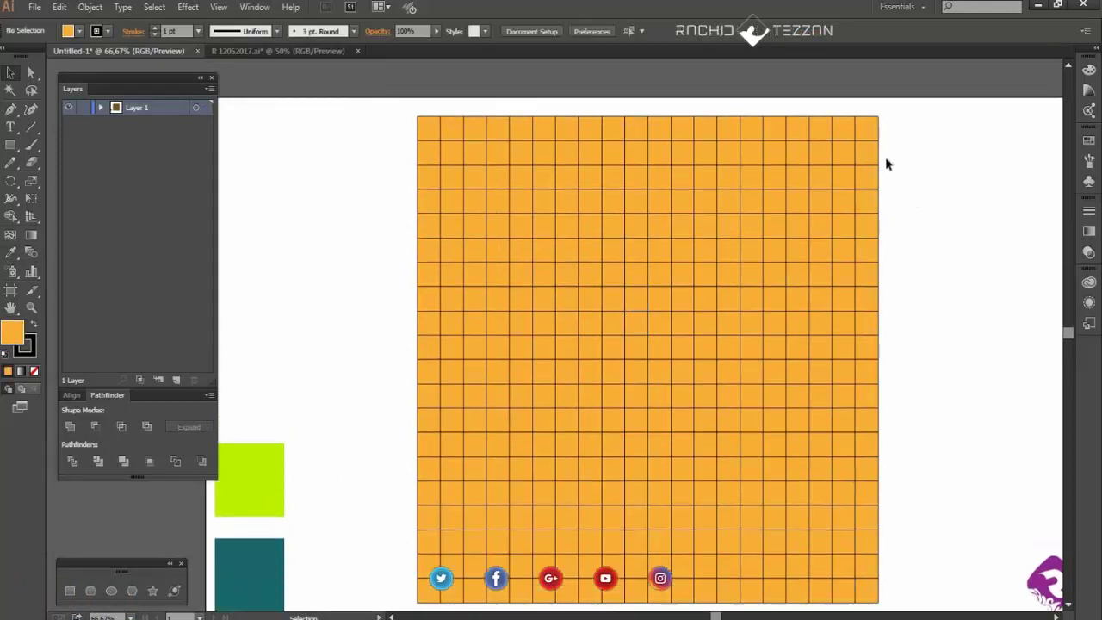
# - Unite the upper-left 10 by 10 block of grid squares into one shape and fill it with light blue
pyautogui.scroll(1, 777, 197)
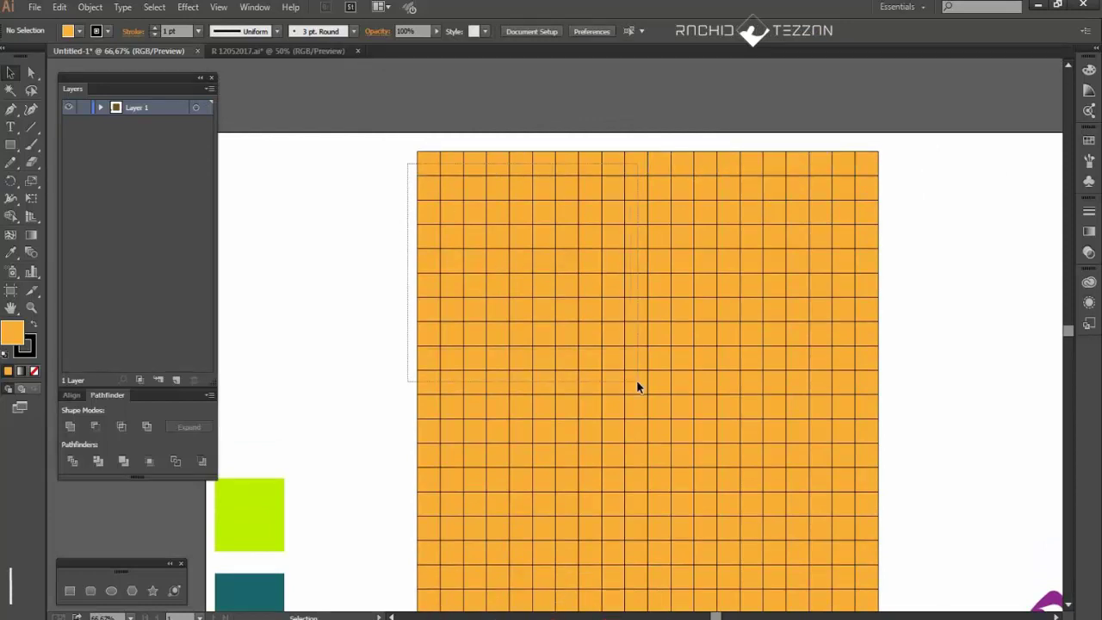
pyautogui.moveTo(636, 379); pyautogui.dragTo(636, 379)
pyautogui.scroll(-1, 449, 588)
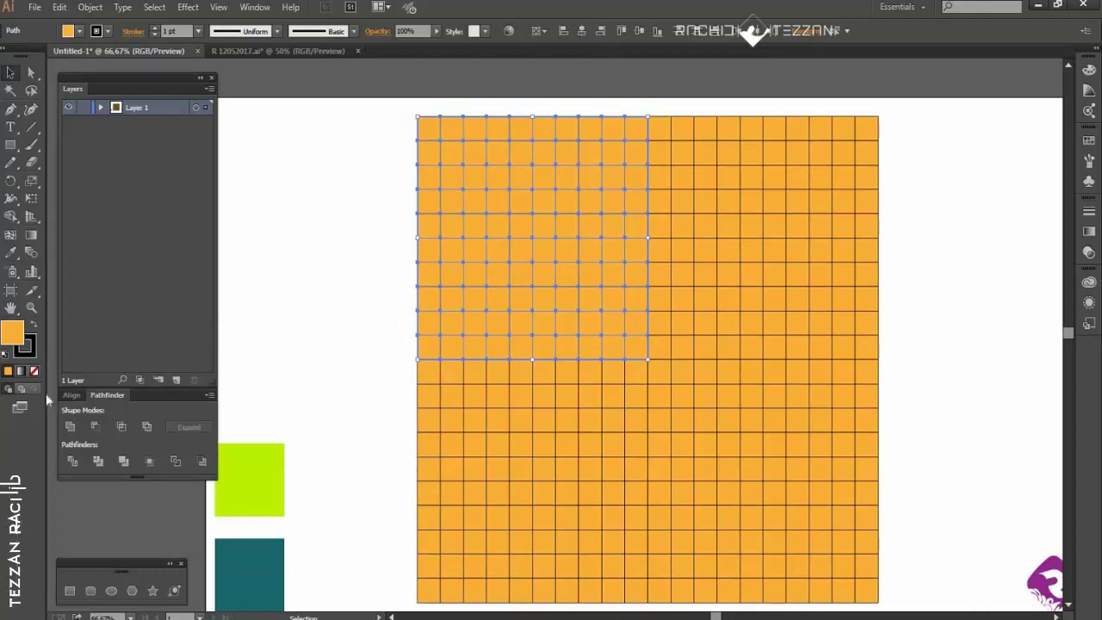
pyautogui.click(69, 427)
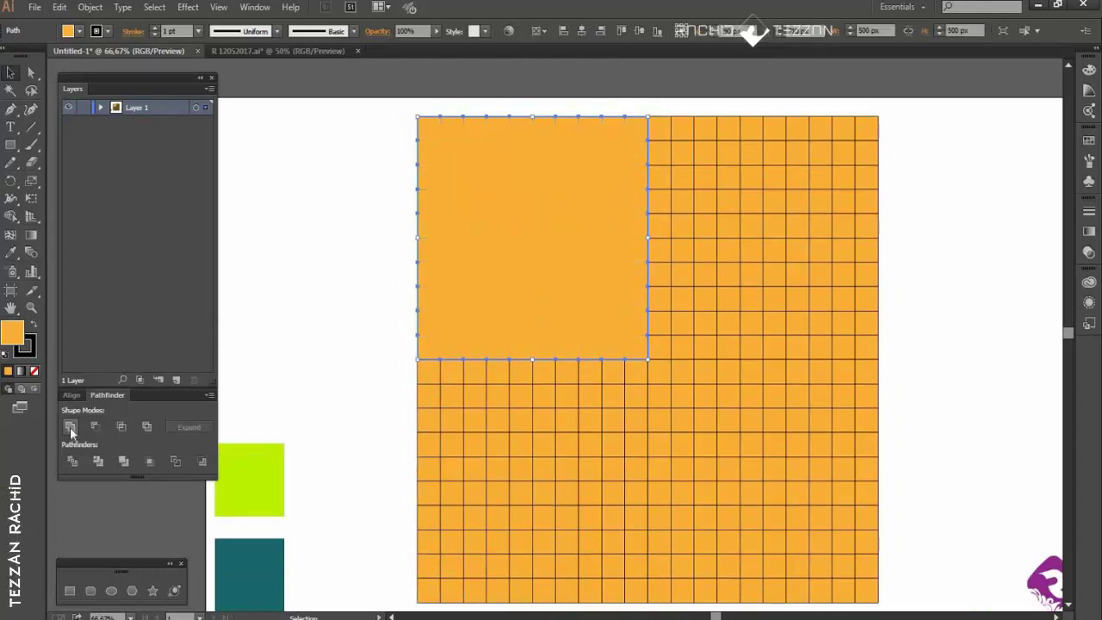
pyautogui.click(1089, 140)
pyautogui.click(995, 186)
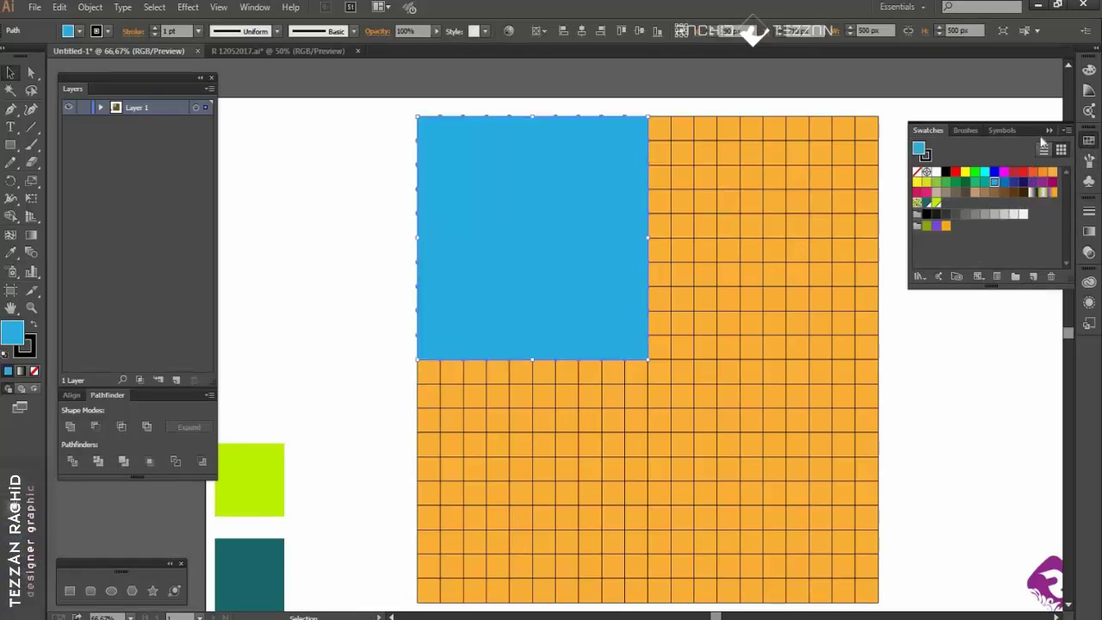
pyautogui.click(386, 285)
# - Colour all squares of the grid's rightmost column with the teal sampled from the teal reference square
pyautogui.scroll(-1, 932, 285)
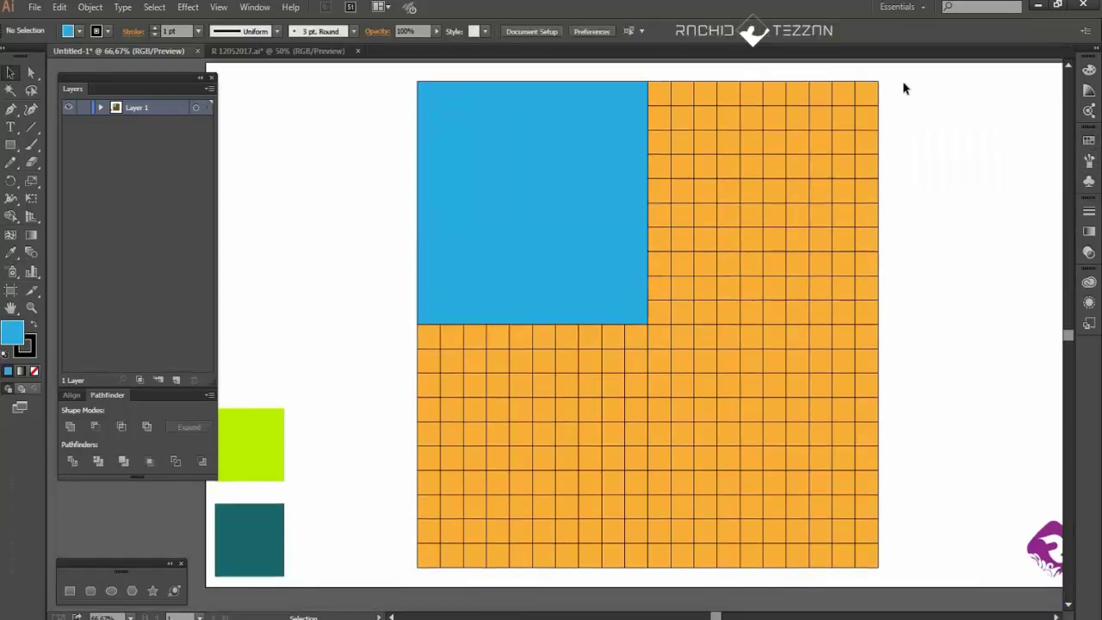
pyautogui.moveTo(904, 84); pyautogui.dragTo(864, 572)
pyautogui.press('i')
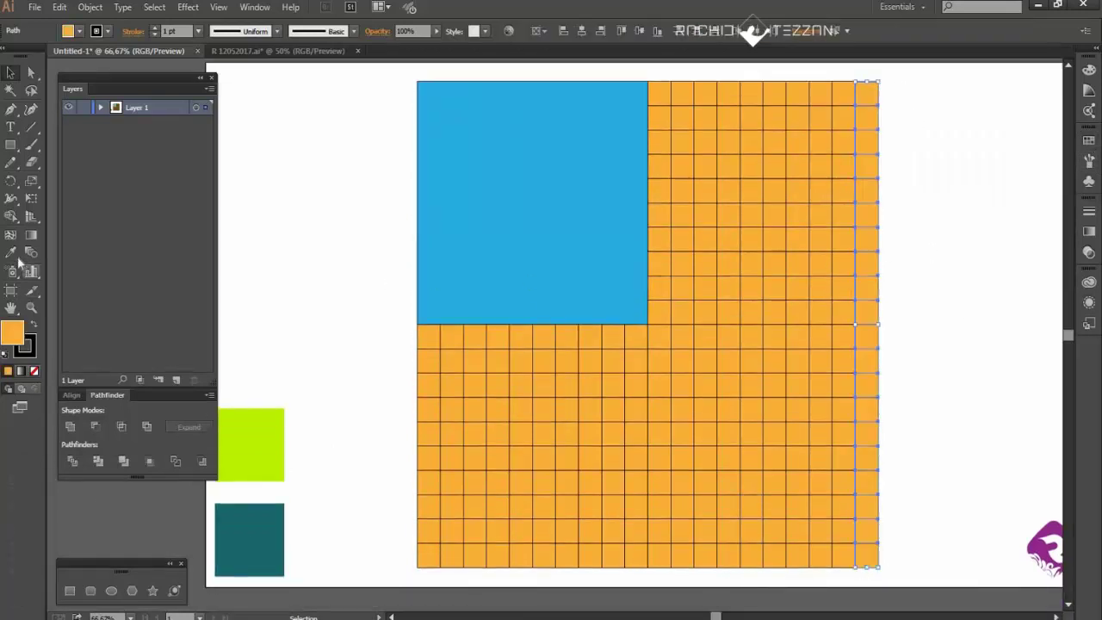
pyautogui.click(234, 528)
pyautogui.press('v')
pyautogui.click(916, 563)
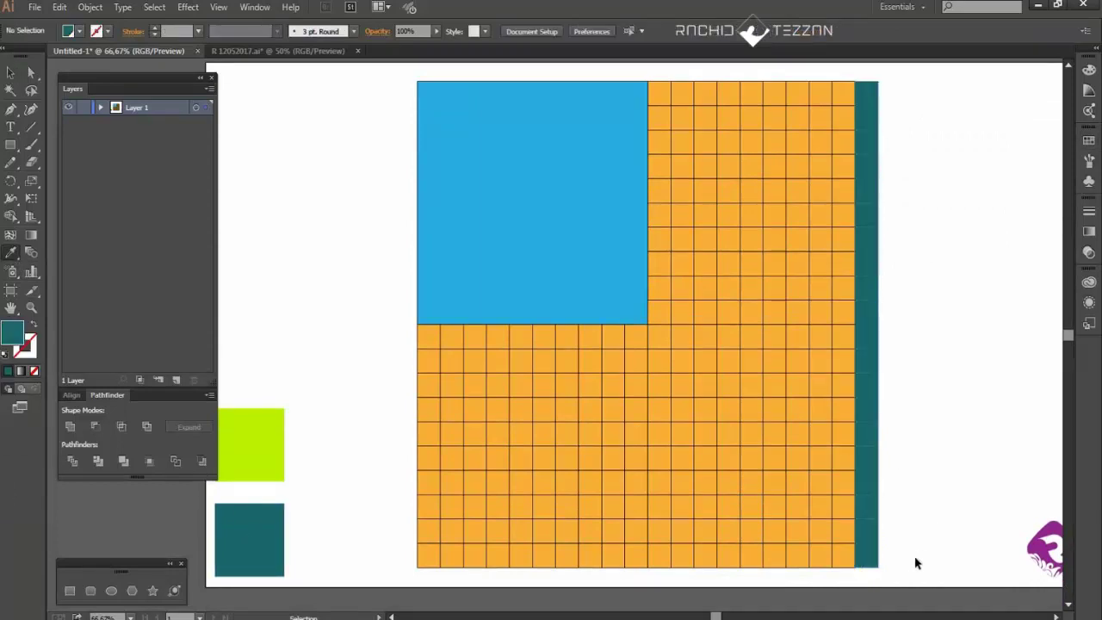
# - Colour the right ten squares of the bottom row teal, plus the two squares stacked above that strip's left end
pyautogui.moveTo(909, 550); pyautogui.dragTo(656, 569)
pyautogui.press('i')
pyautogui.click(275, 526)
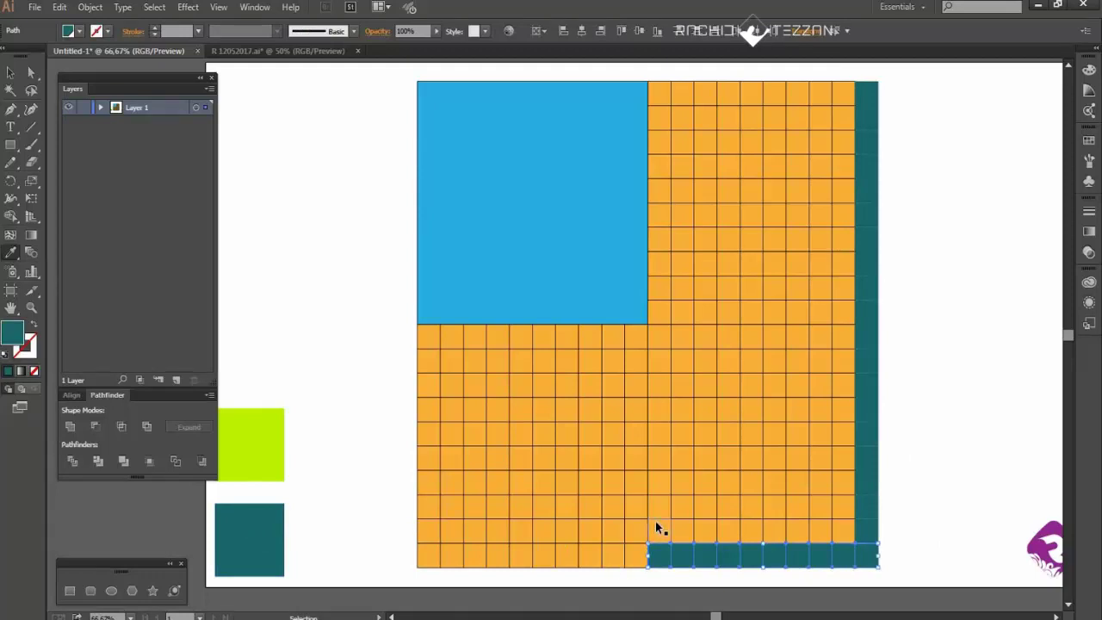
pyautogui.keyDown('ctrl'); pyautogui.click(657, 529); pyautogui.keyUp('ctrl')
pyautogui.click(663, 556)
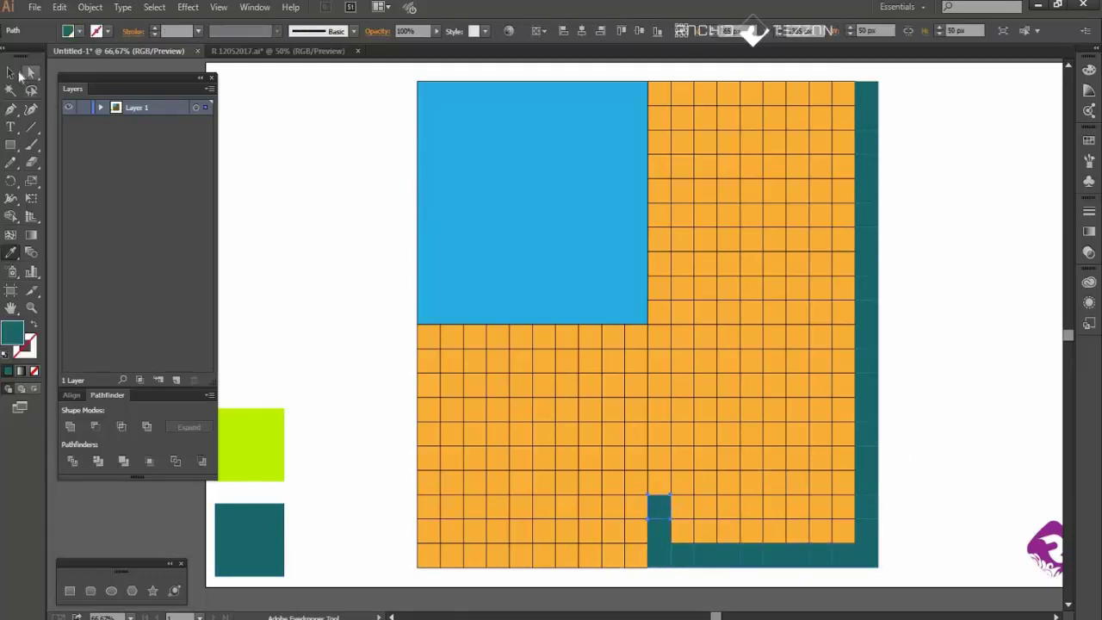
# - Colour teal an L-shaped run along the third row from the bottom and up the third column from the right to row five
pyautogui.click(12, 72)
pyautogui.click(672, 509)
pyautogui.keyDown('shift'); pyautogui.click(707, 507); pyautogui.keyUp('shift')
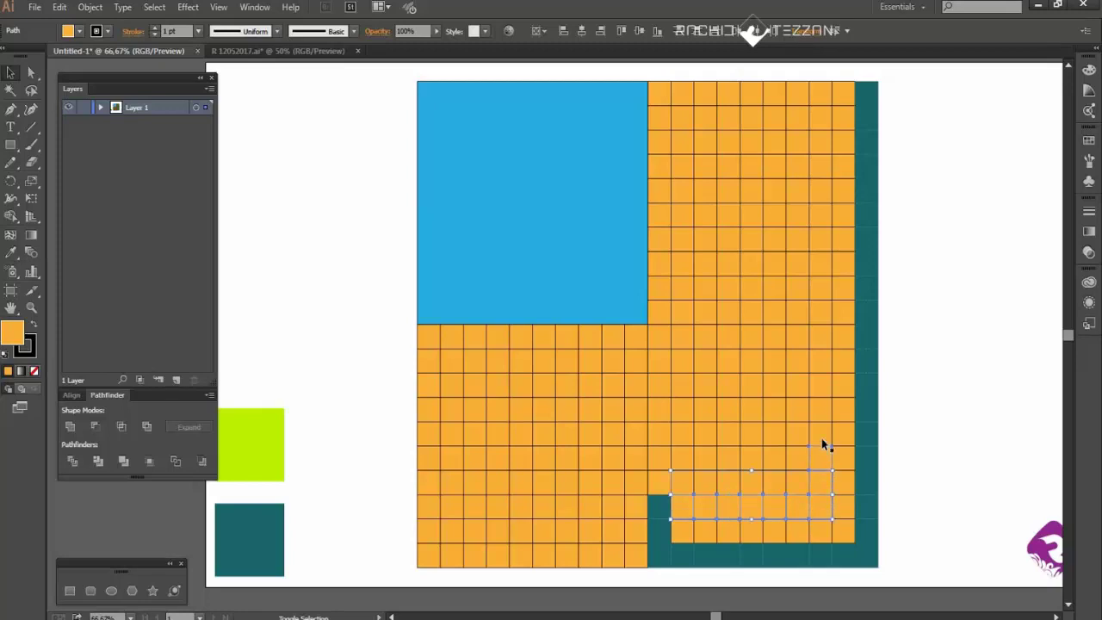
pyautogui.moveTo(824, 445); pyautogui.dragTo(821, 256)
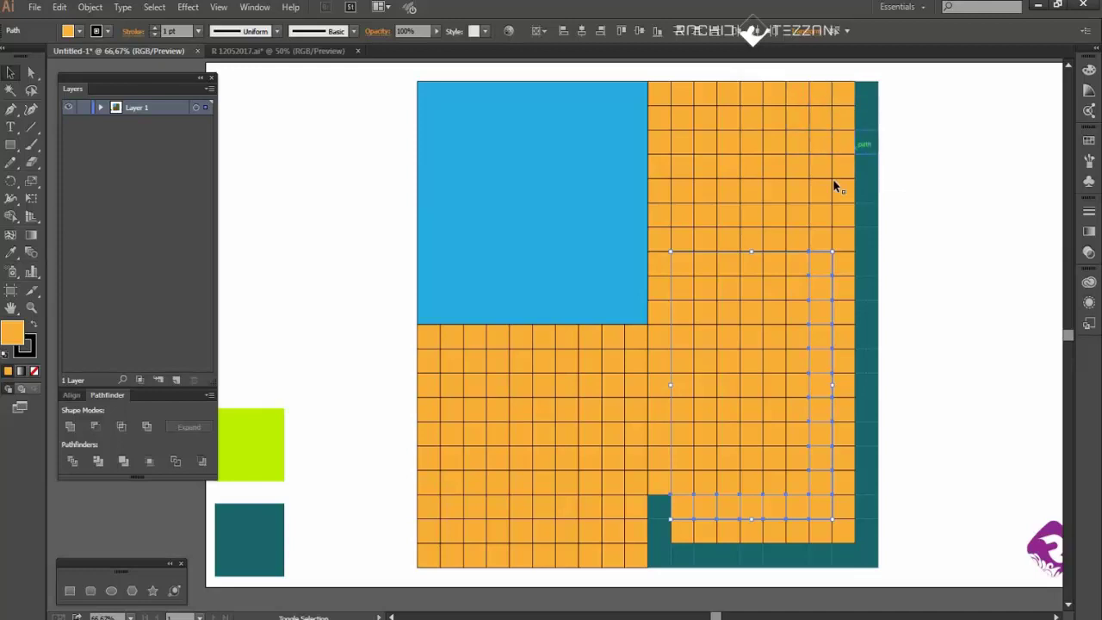
pyautogui.click(11, 253)
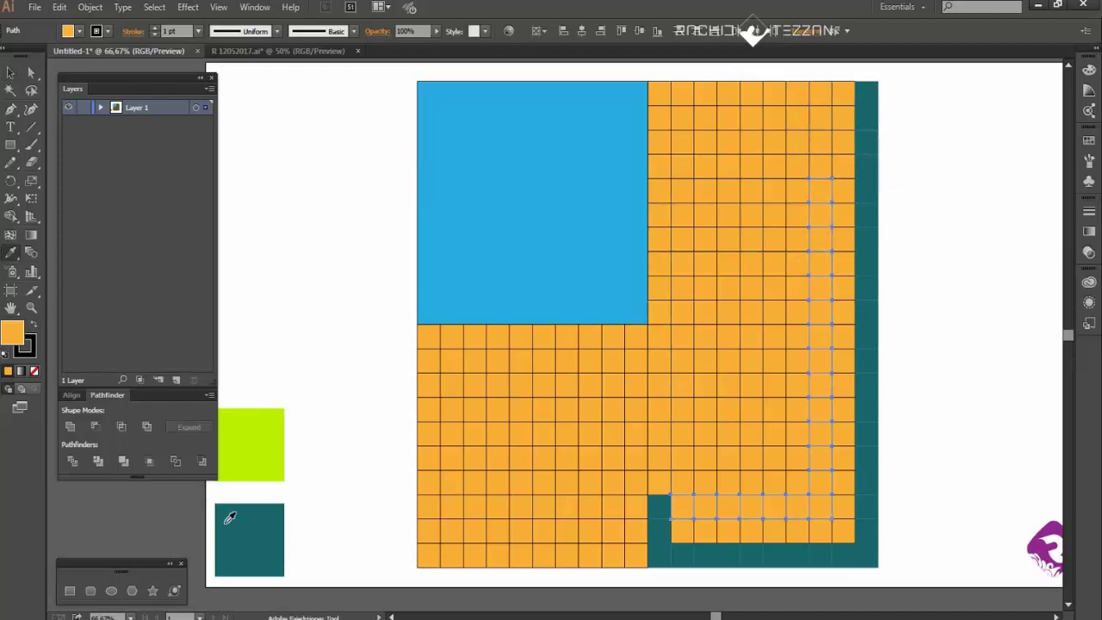
pyautogui.click(251, 527)
pyautogui.hotkey('ctrl', 'shift', 'a')
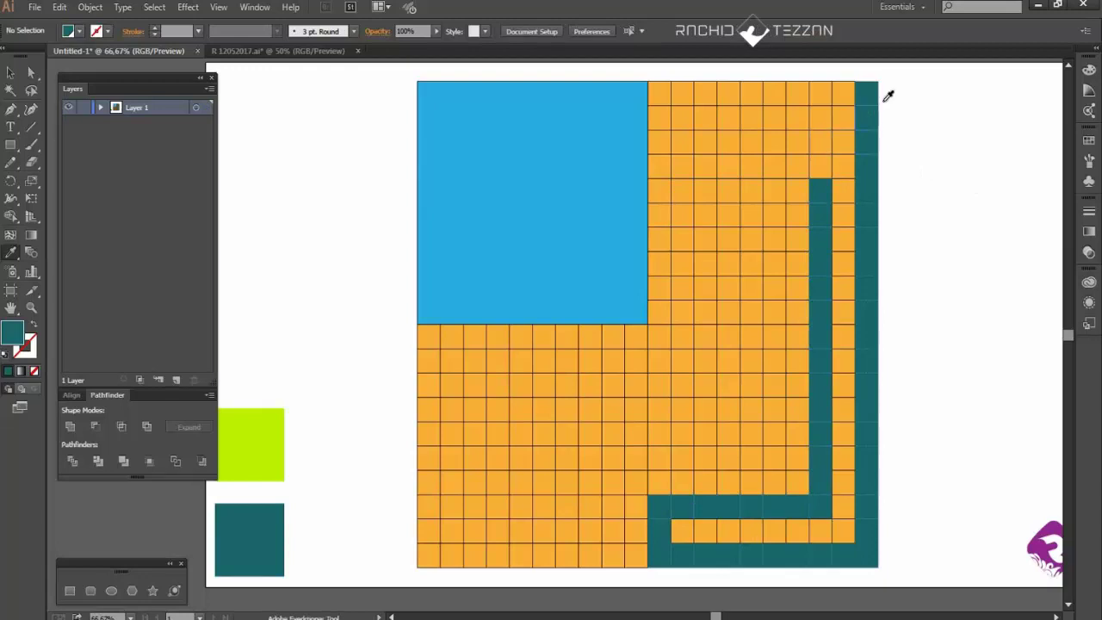
# - Colour the outline of the 3 by 3 block in the grid's upper-right corner teal, leaving its centre square orange
pyautogui.moveTo(815, 98); pyautogui.dragTo(817, 100)
pyautogui.click(865, 109)
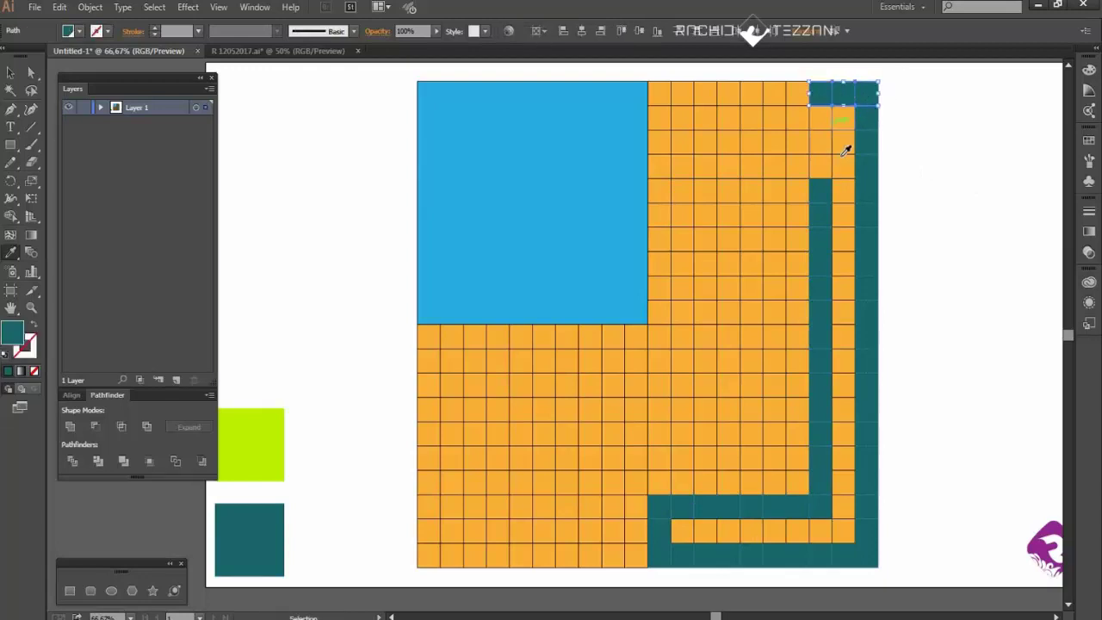
pyautogui.scroll(1, 899, 187)
pyautogui.moveTo(818, 197); pyautogui.dragTo(817, 198)
pyautogui.click(861, 149)
pyautogui.moveTo(817, 126); pyautogui.dragTo(819, 194)
pyautogui.click(849, 150)
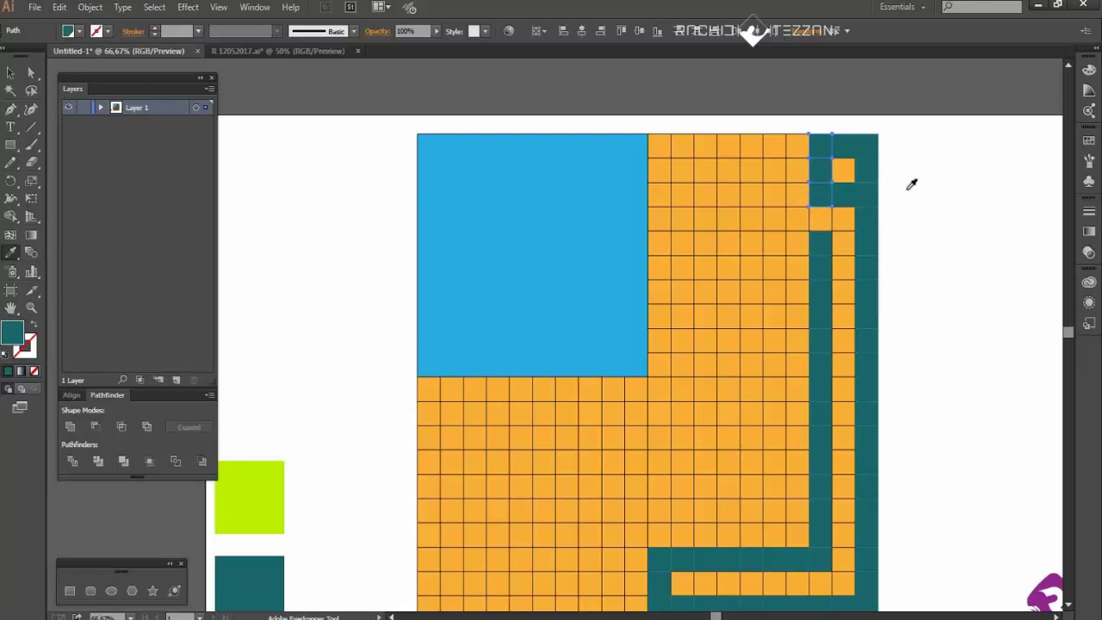
# - Extend the top of the inner teal column three squares leftward along row five in the same teal
pyautogui.keyDown('ctrl'); pyautogui.click(774, 243); pyautogui.keyUp('ctrl')
pyautogui.click(820, 244)
pyautogui.keyDown('ctrl'); pyautogui.click(797, 250); pyautogui.keyUp('ctrl')
pyautogui.click(815, 238)
pyautogui.scroll(-2, 787, 215)
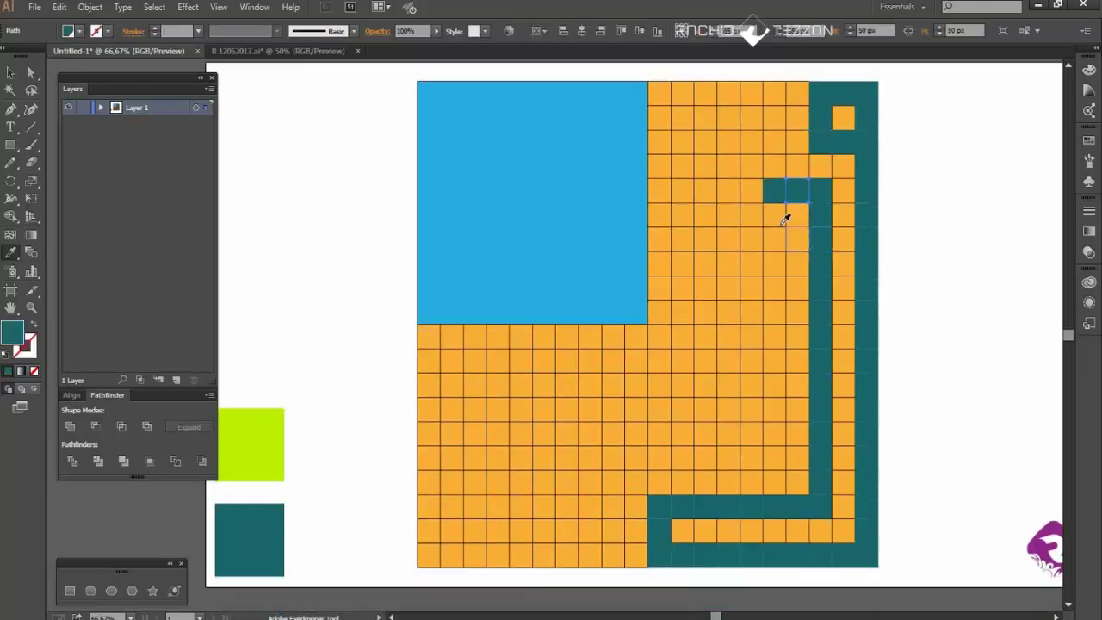
pyautogui.keyDown('ctrl'); pyautogui.click(752, 192); pyautogui.keyUp('ctrl')
pyautogui.click(774, 186)
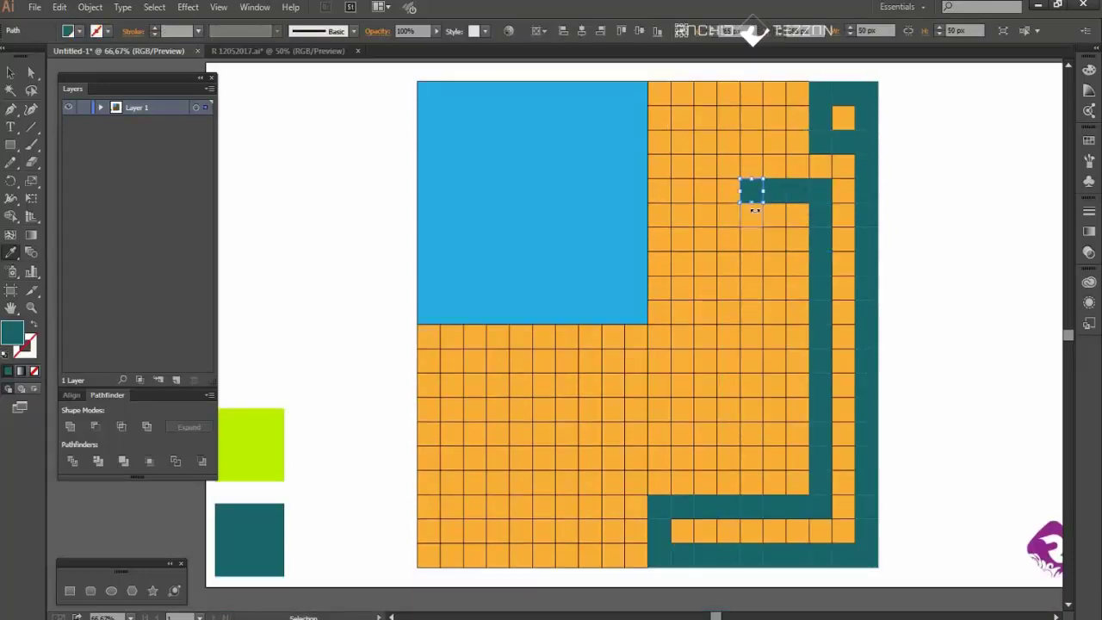
# - Colour a second three-square teal tooth in row seven, joining the inner teal column from the left
pyautogui.keyDown('ctrl'); pyautogui.click(751, 245); pyautogui.keyUp('ctrl')
pyautogui.click(779, 194)
pyautogui.keyDown('ctrl'); pyautogui.click(775, 240); pyautogui.keyUp('ctrl')
pyautogui.click(815, 237)
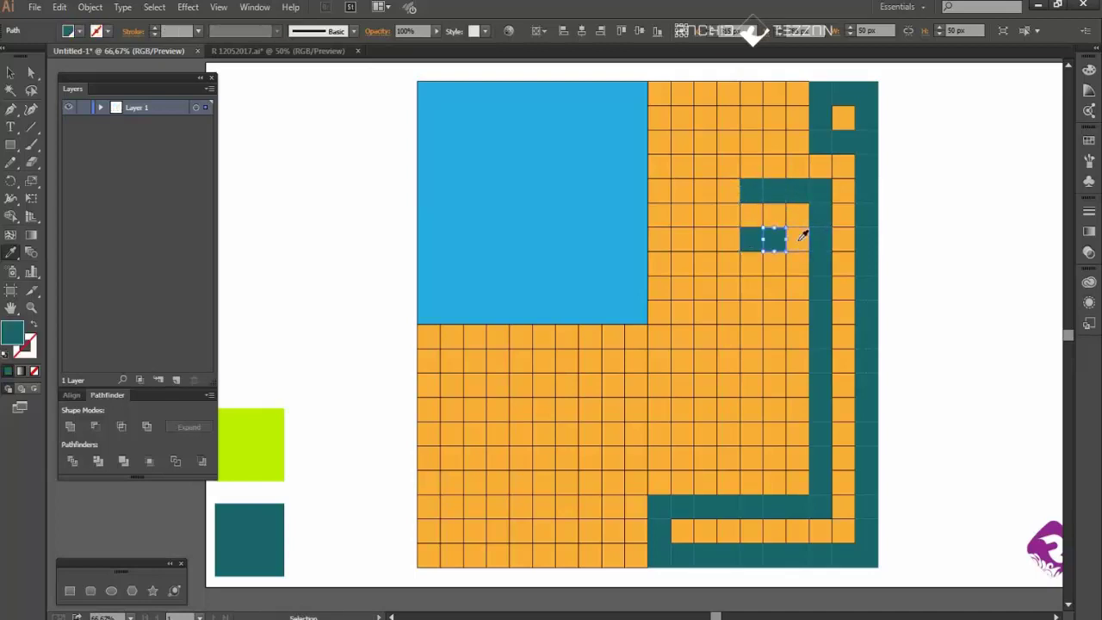
pyautogui.keyDown('ctrl'); pyautogui.click(797, 240); pyautogui.keyUp('ctrl')
pyautogui.click(817, 242)
# - Colour a third three-square teal tooth in row nine, joining the inner teal column from the left
pyautogui.keyDown('ctrl'); pyautogui.click(799, 287); pyautogui.keyUp('ctrl')
pyautogui.click(817, 287)
pyautogui.keyDown('ctrl'); pyautogui.click(776, 287); pyautogui.keyUp('ctrl')
pyautogui.click(798, 288)
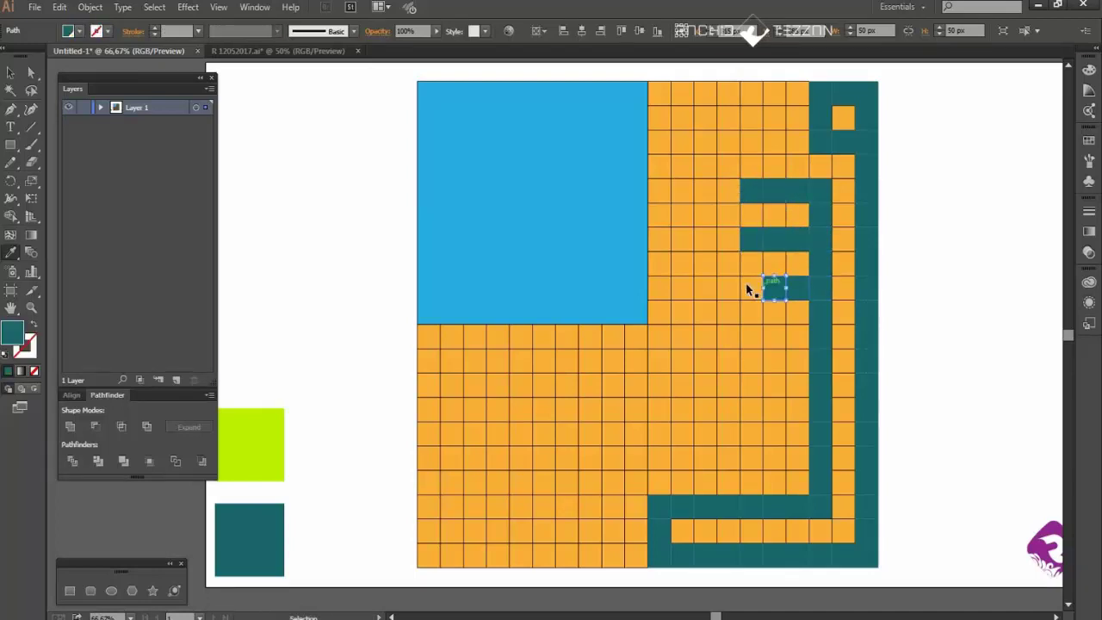
pyautogui.keyDown('ctrl'); pyautogui.click(749, 286); pyautogui.keyUp('ctrl')
pyautogui.click(784, 286)
pyautogui.keyDown('ctrl'); pyautogui.click(941, 257); pyautogui.keyUp('ctrl')
# - Colour a vertical bar of four squares teal in the fifth column from the right, covering rows 12 to 15
pyautogui.scroll(-1, 938, 254)
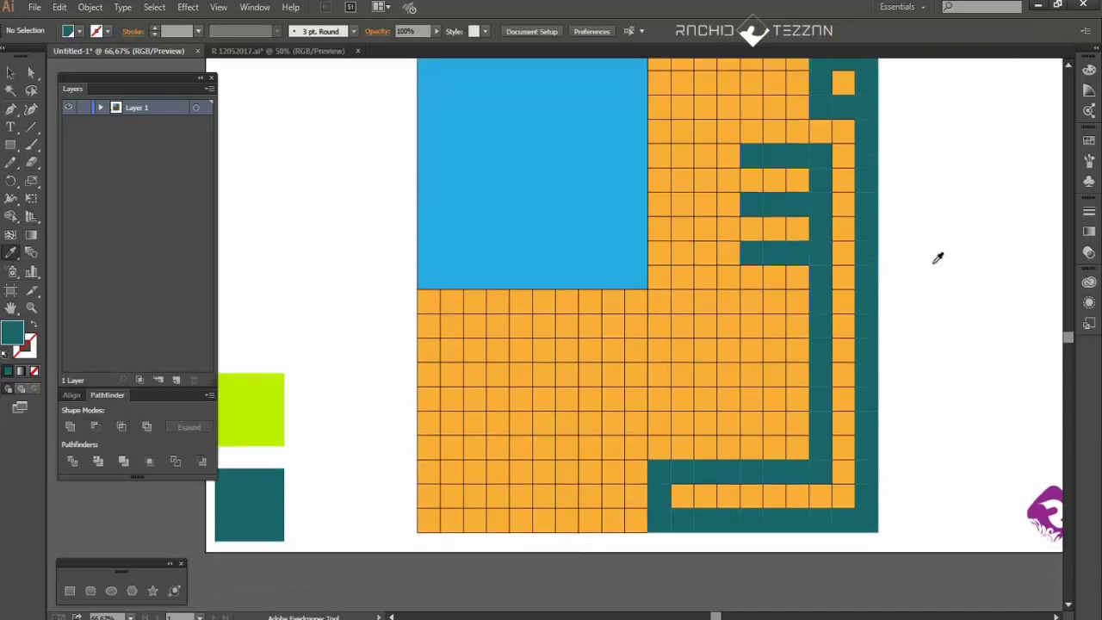
pyautogui.keyDown('ctrl'); pyautogui.click(777, 348); pyautogui.keyUp('ctrl')
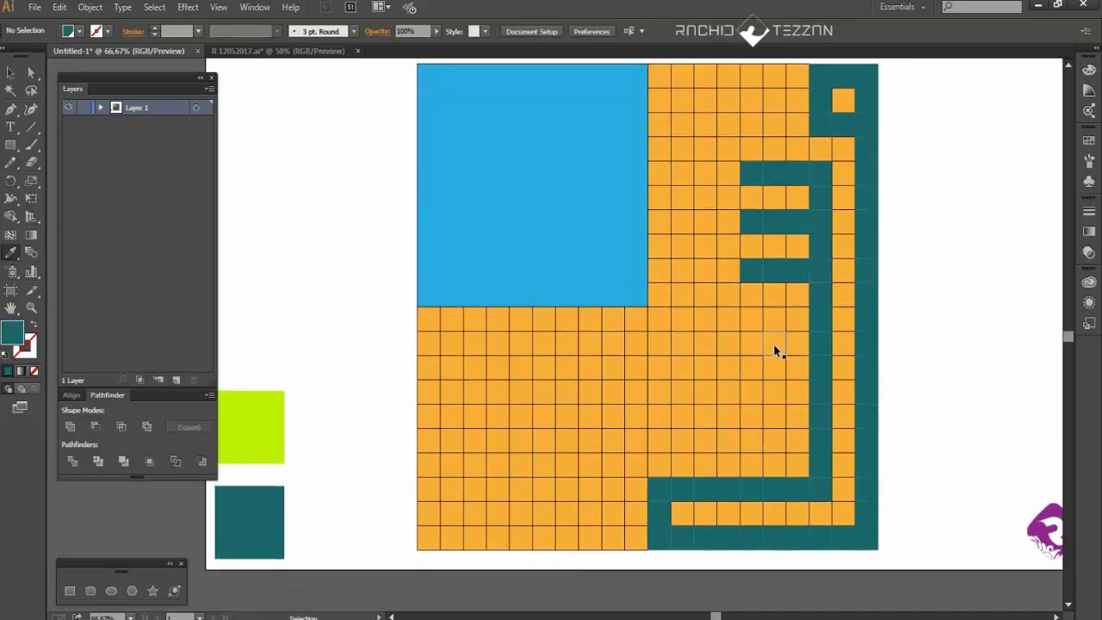
pyautogui.click(822, 368)
pyautogui.keyDown('ctrl'); pyautogui.click(777, 370); pyautogui.keyUp('ctrl')
pyautogui.click(778, 376)
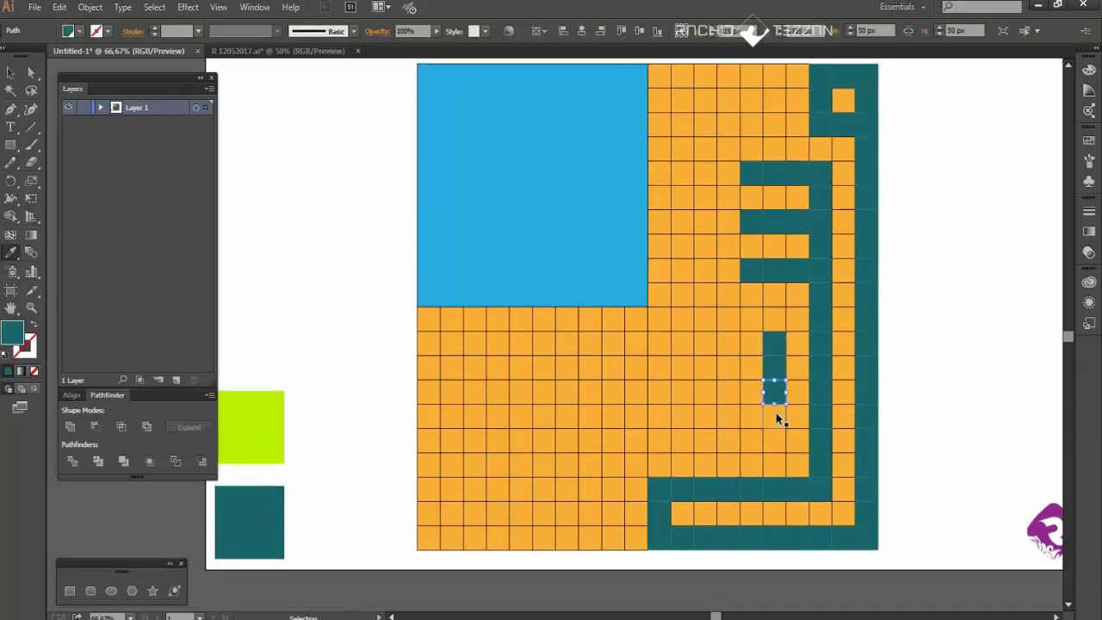
pyautogui.keyDown('ctrl'); pyautogui.click(778, 417); pyautogui.keyUp('ctrl')
pyautogui.click(779, 397)
# - Add a teal hook to the four-square bar: two squares leftward from its third square and one square up at the end
pyautogui.keyDown('ctrl'); pyautogui.click(753, 393); pyautogui.keyUp('ctrl')
pyautogui.click(774, 393)
pyautogui.keyDown('ctrl'); pyautogui.click(730, 394); pyautogui.keyUp('ctrl')
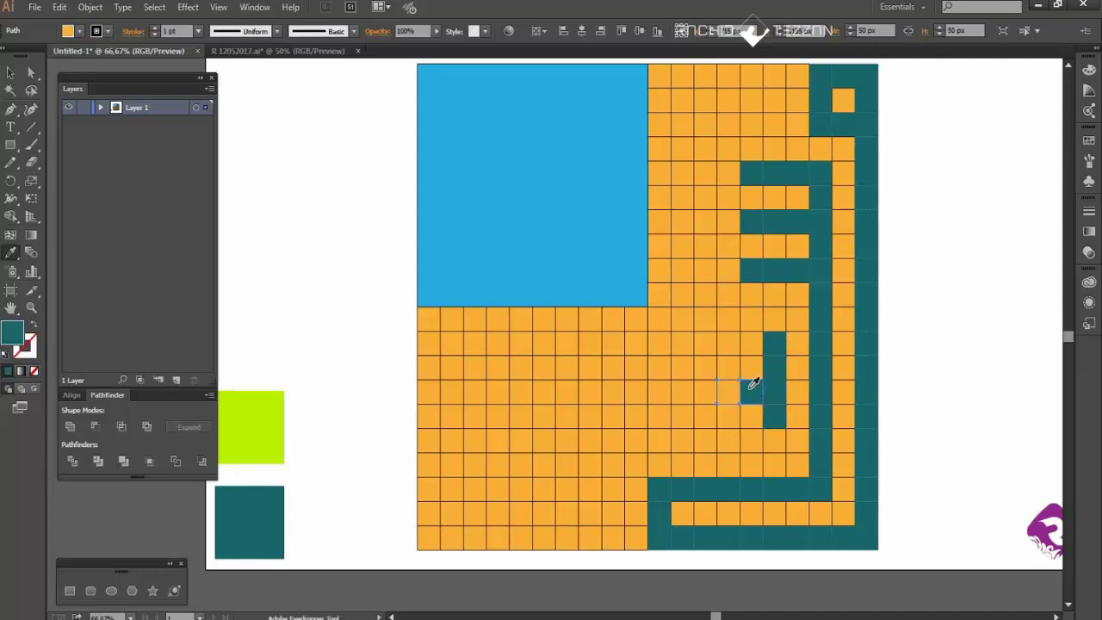
pyautogui.click(749, 392)
pyautogui.keyDown('ctrl'); pyautogui.click(730, 370); pyautogui.keyUp('ctrl')
pyautogui.click(774, 367)
pyautogui.keyDown('ctrl'); pyautogui.click(922, 357); pyautogui.keyUp('ctrl')
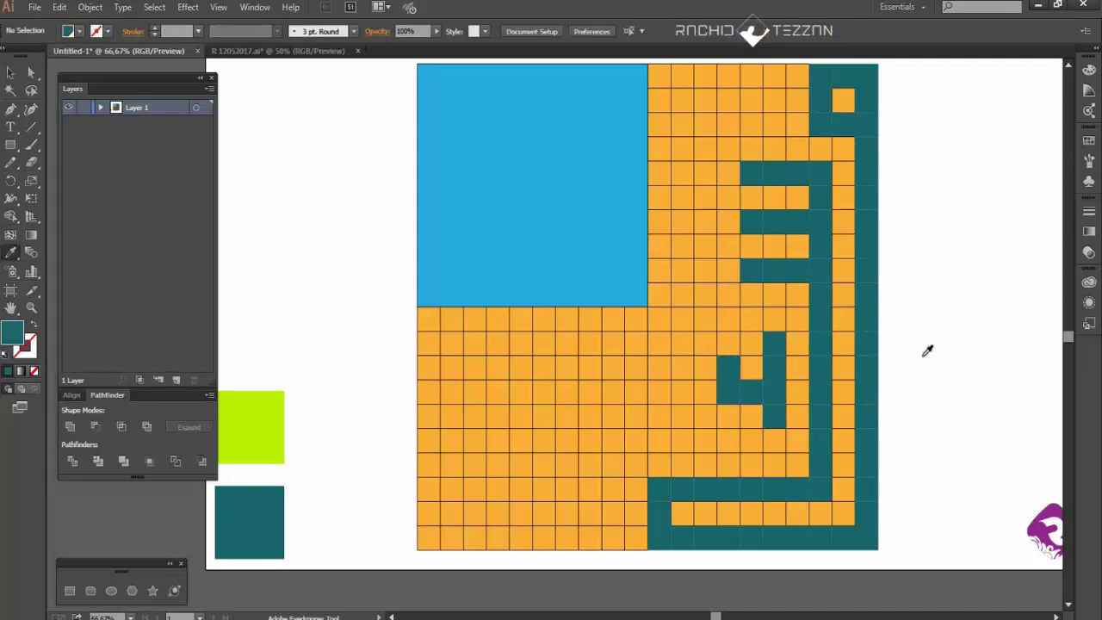
# - Colour three single squares teal in rows five, seven and nine, one square apart from the left ends of the teeth
pyautogui.scroll(-2, 925, 352)
pyautogui.scroll(3, 925, 351)
pyautogui.keyDown('ctrl'); pyautogui.click(701, 190); pyautogui.keyUp('ctrl')
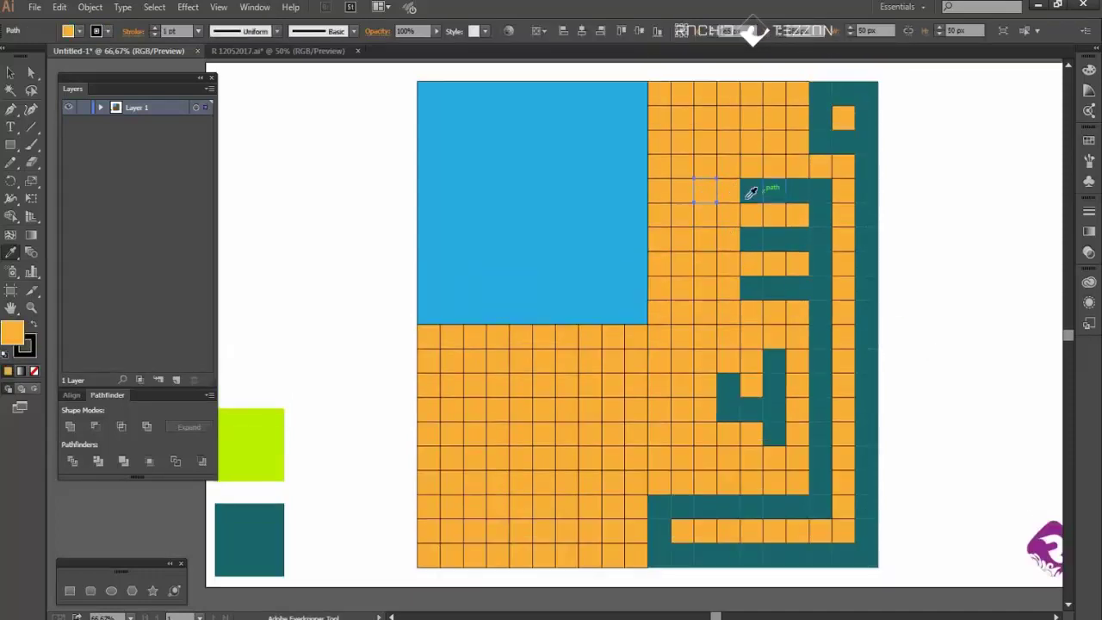
pyautogui.click(749, 194)
pyautogui.keyDown('ctrl'); pyautogui.click(705, 240); pyautogui.keyUp('ctrl')
pyautogui.click(751, 239)
pyautogui.keyDown('ctrl'); pyautogui.click(706, 290); pyautogui.keyUp('ctrl')
pyautogui.click(768, 291)
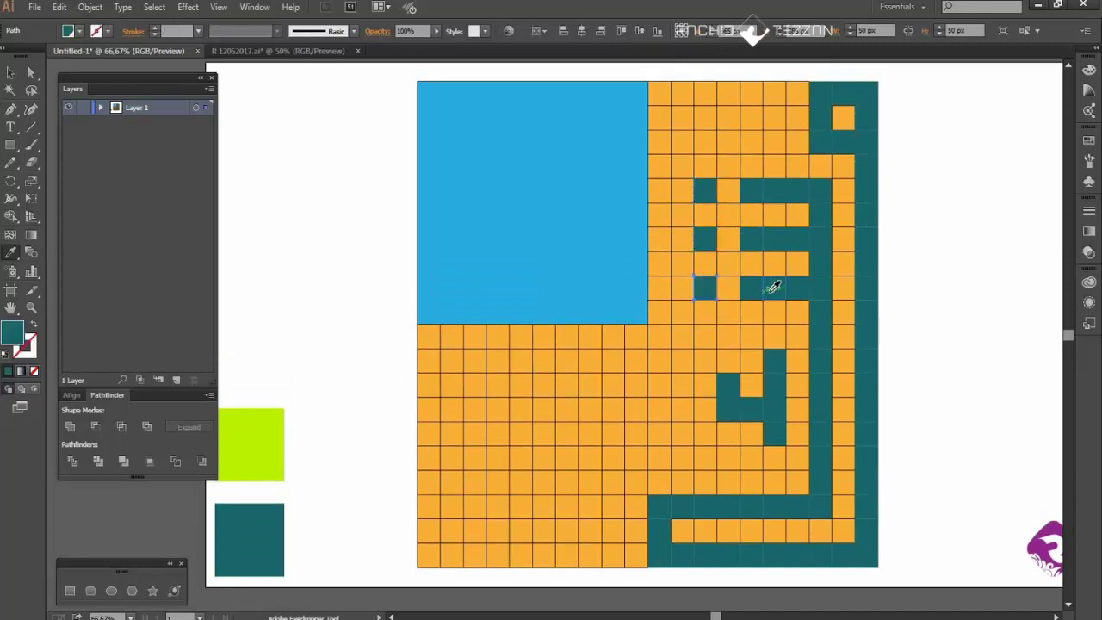
pyautogui.scroll(2, 946, 298)
pyautogui.keyDown('ctrl'); pyautogui.click(937, 295); pyautogui.keyUp('ctrl')
# - Colour four adjacent squares teal in row three, from the eighth to the fifth column from the right
pyautogui.scroll(2, 659, 157)
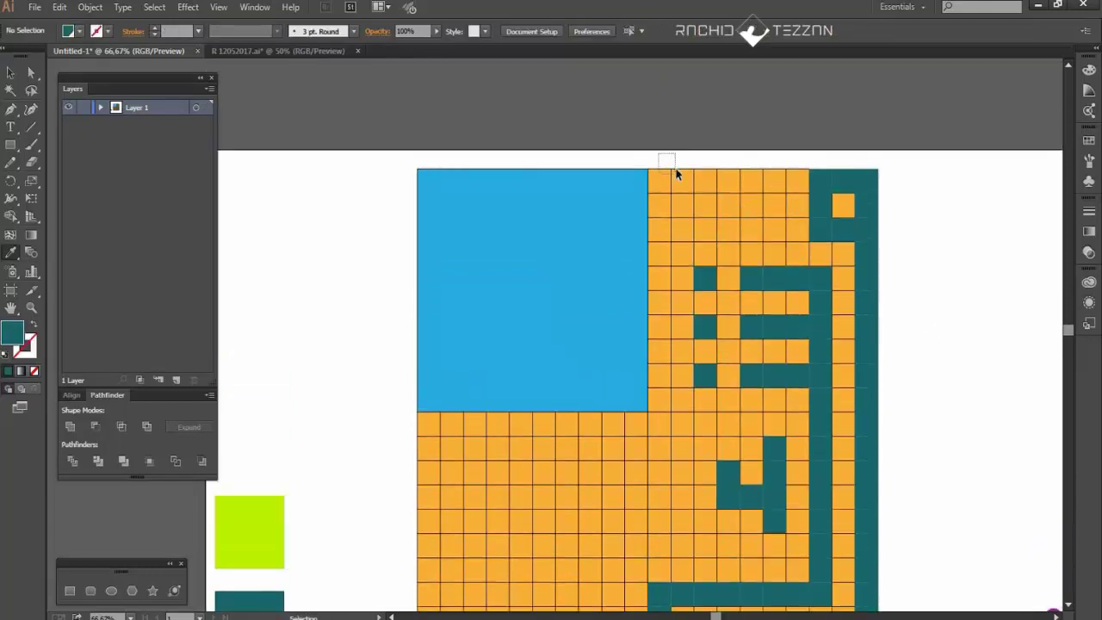
pyautogui.keyDown('ctrl'); pyautogui.click(701, 229); pyautogui.keyUp('ctrl')
pyautogui.click(817, 225)
pyautogui.keyDown('ctrl'); pyautogui.click(730, 229); pyautogui.keyUp('ctrl')
pyautogui.click(707, 230)
pyautogui.keyDown('ctrl'); pyautogui.click(755, 229); pyautogui.keyUp('ctrl')
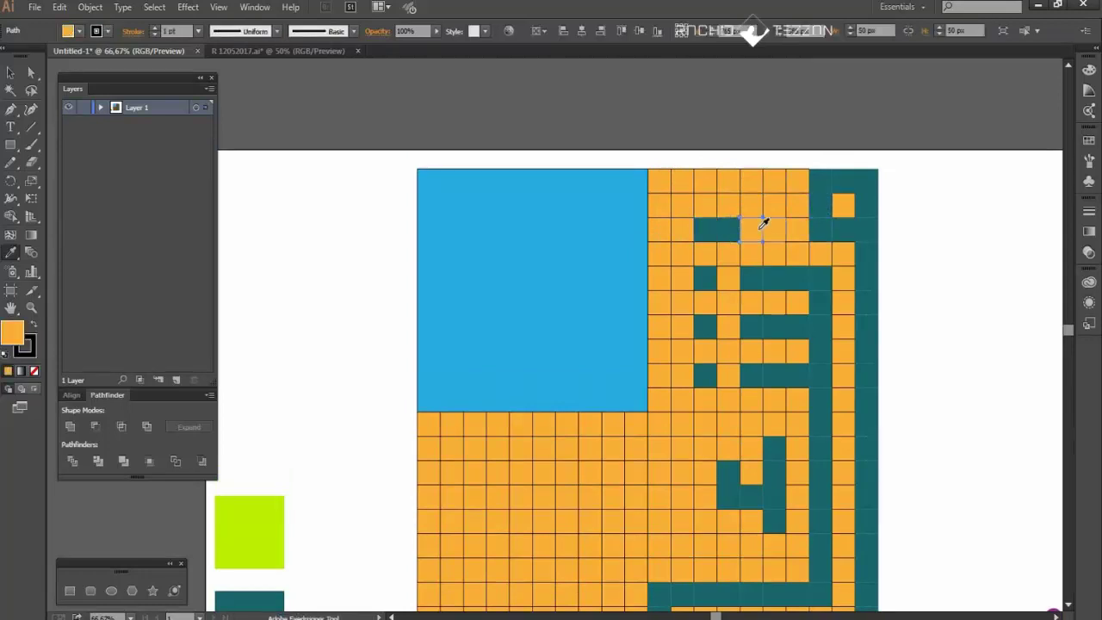
pyautogui.click(736, 230)
pyautogui.keyDown('ctrl'); pyautogui.click(773, 234); pyautogui.keyUp('ctrl')
pyautogui.click(755, 229)
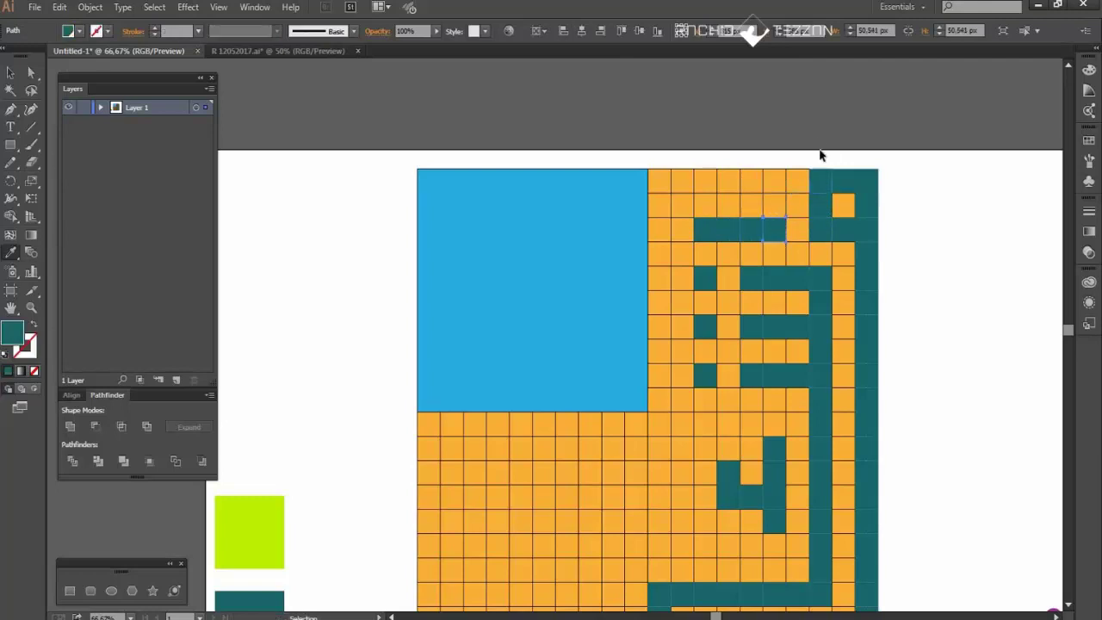
# - Extend the row-three strip's right end up to the top row and left along that row to the blue block in teal
pyautogui.moveTo(778, 160); pyautogui.dragTo(777, 215)
pyautogui.click(775, 225)
pyautogui.moveTo(663, 160); pyautogui.dragTo(769, 183)
pyautogui.click(779, 211)
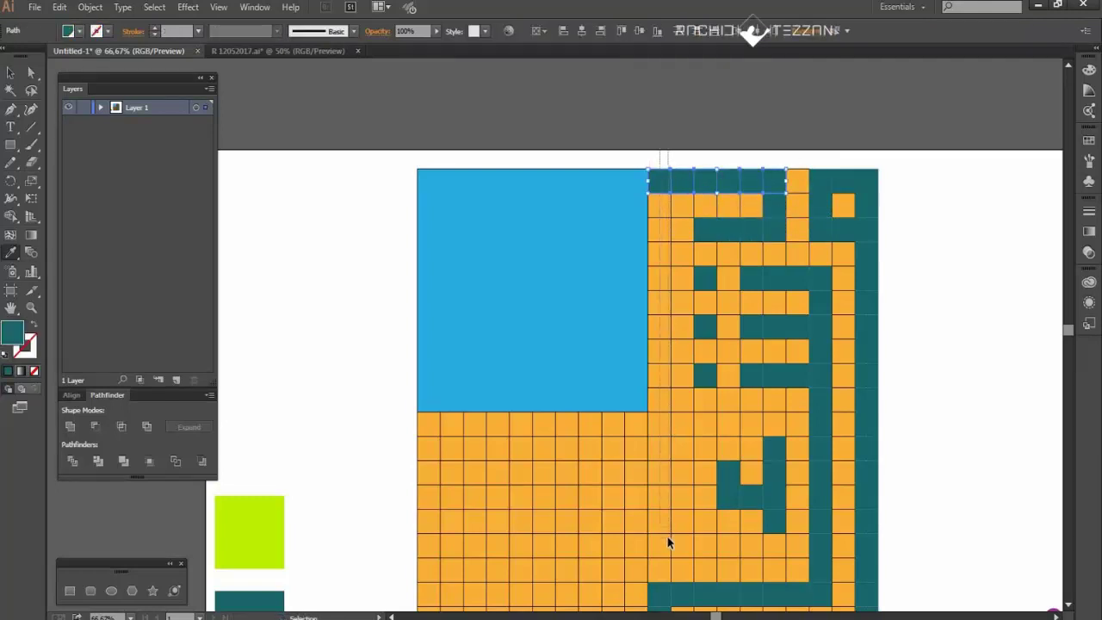
# - Colour the column bordering the blue block's right edge teal from the top row down to row 16
pyautogui.moveTo(662, 548); pyautogui.dragTo(662, 547)
pyautogui.click(723, 181)
pyautogui.scroll(-4, 974, 351)
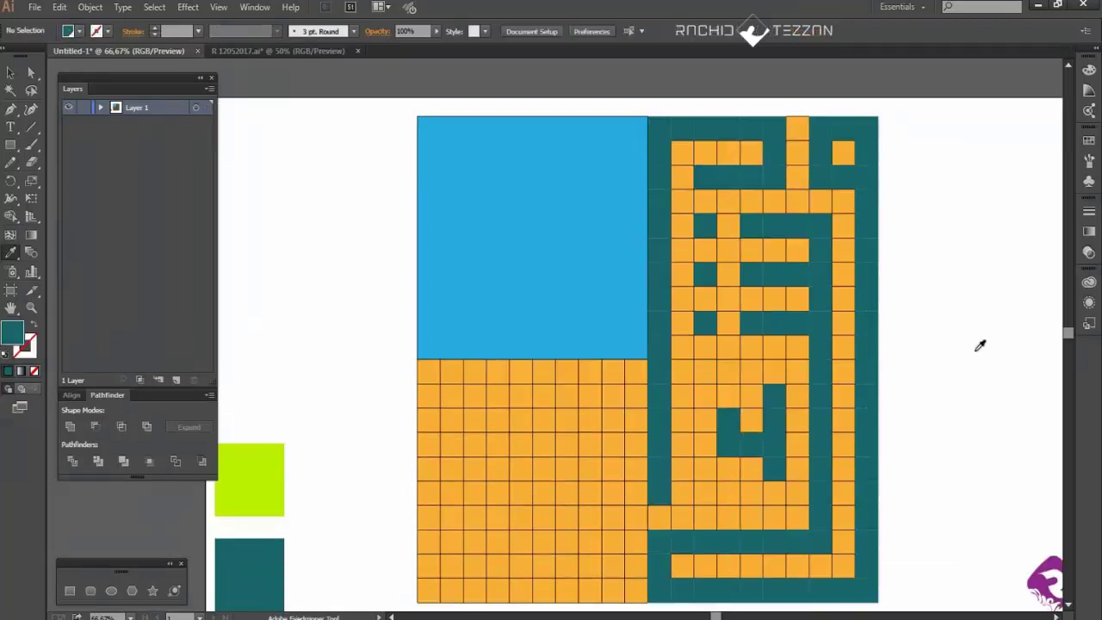
# - Extend the teal column beside the blue block three squares to the right along row 16
pyautogui.moveTo(693, 429); pyautogui.dragTo(667, 437)
pyautogui.click(666, 438)
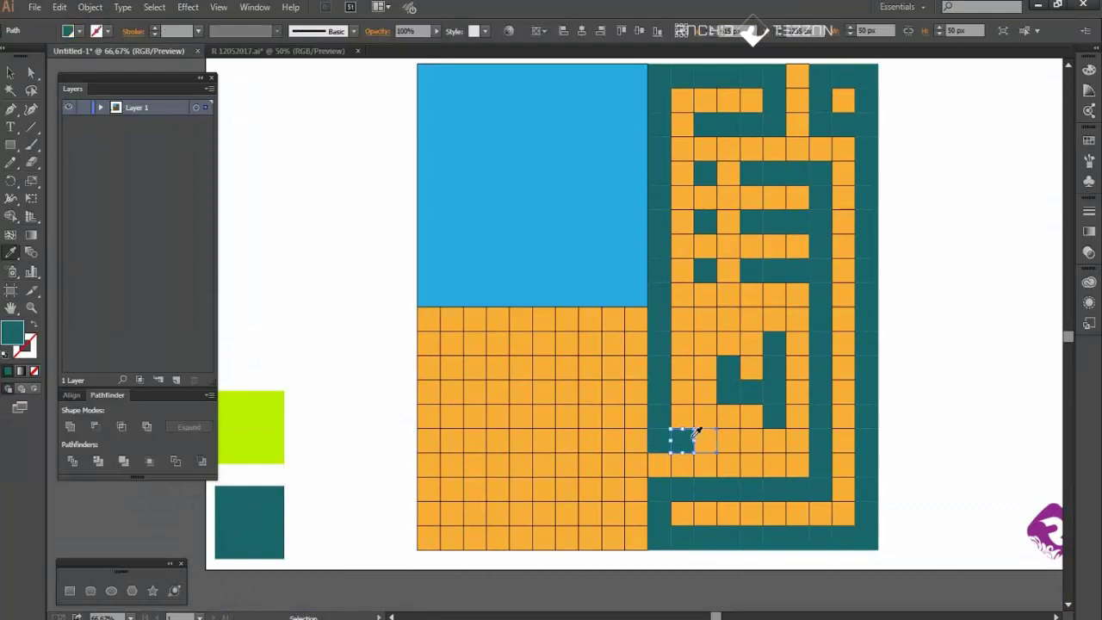
pyautogui.keyDown('ctrl'); pyautogui.click(704, 439); pyautogui.keyUp('ctrl')
pyautogui.click(687, 439)
pyautogui.keyDown('ctrl'); pyautogui.click(731, 442); pyautogui.keyUp('ctrl')
pyautogui.click(710, 440)
pyautogui.keyDown('ctrl'); pyautogui.click(927, 396); pyautogui.keyUp('ctrl')
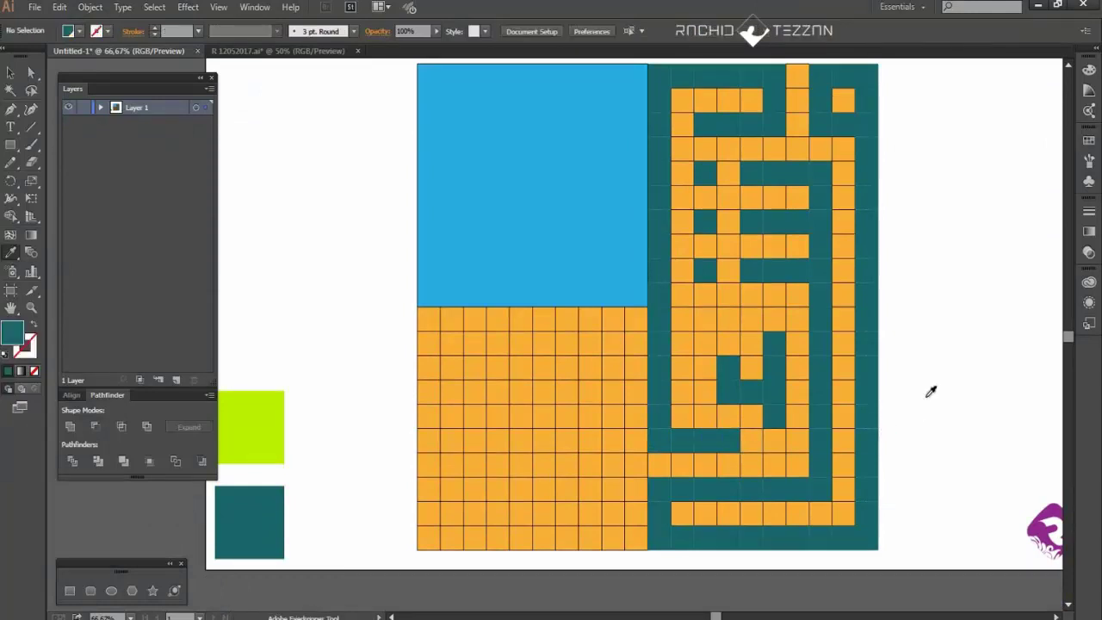
# - Colour columns nine and seven teal from the blue block down to the bottom row, joined by the row-11 square between them
pyautogui.scroll(-1, 927, 396)
pyautogui.hscroll(-1, 847, 444)
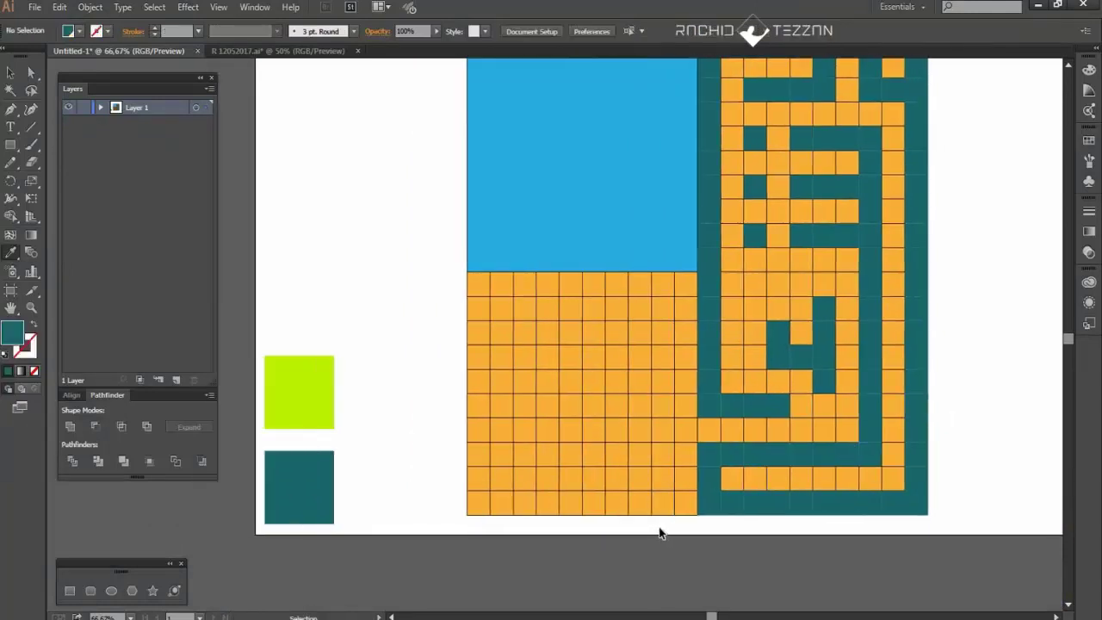
pyautogui.moveTo(663, 290); pyautogui.dragTo(663, 283)
pyautogui.click(708, 299)
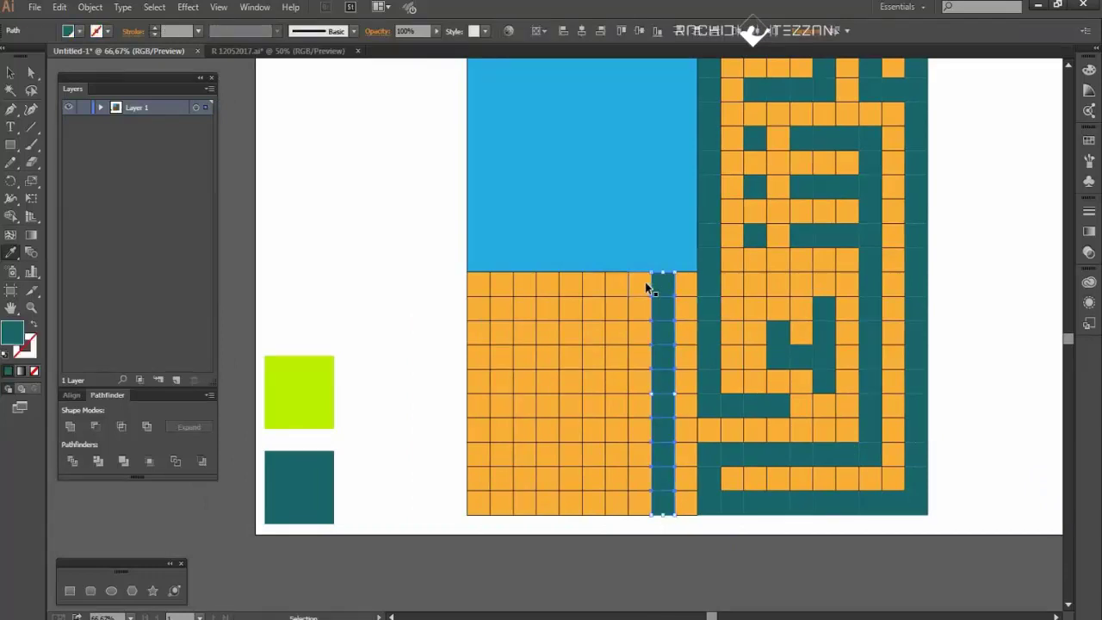
pyautogui.keyDown('ctrl'); pyautogui.click(645, 284); pyautogui.keyUp('ctrl')
pyautogui.click(666, 281)
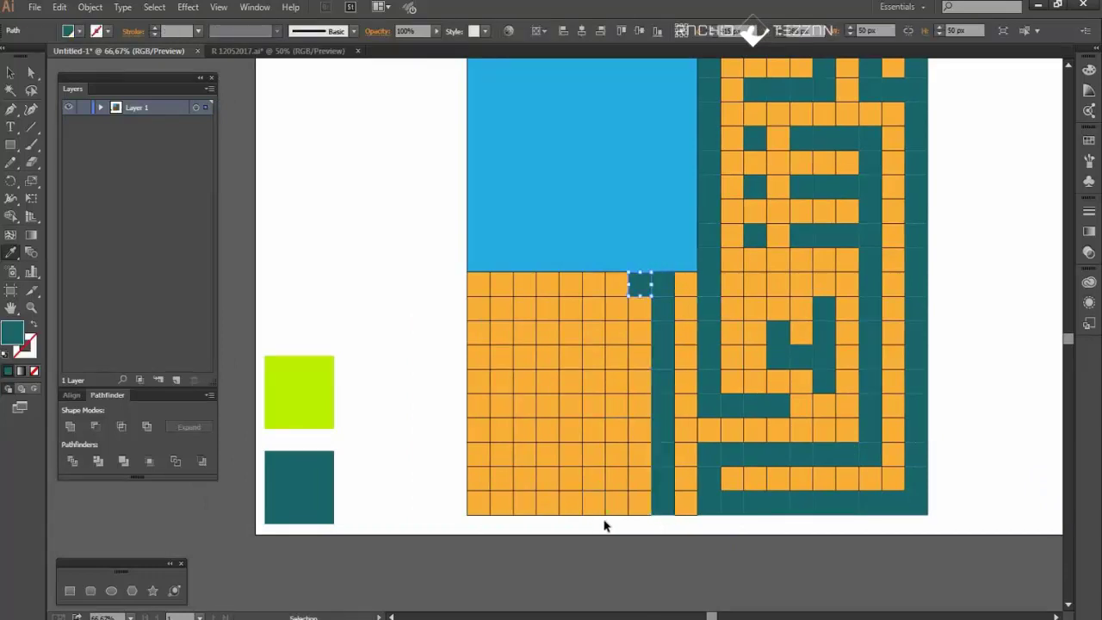
pyautogui.click(643, 287)
# - Continue the teal strip along the bottom row to the grid's left edge and up that edge to row 18
pyautogui.moveTo(483, 531); pyautogui.dragTo(616, 504)
pyautogui.click(618, 478)
pyautogui.moveTo(448, 459); pyautogui.dragTo(476, 497)
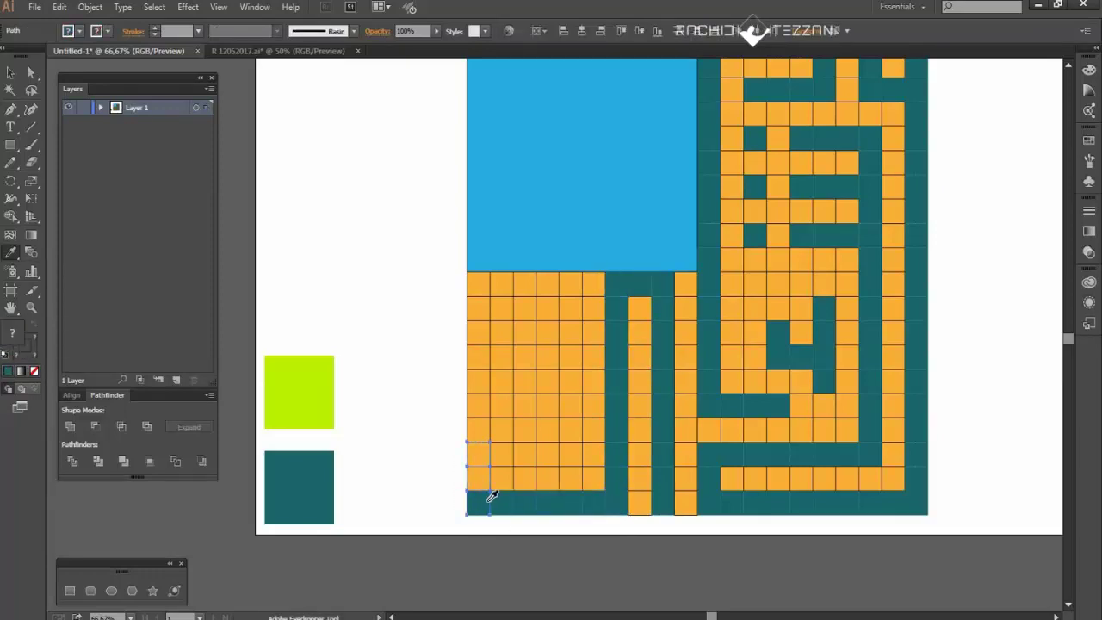
pyautogui.click(486, 503)
# - Close a teal ring around the orange square in column two, row 19, by colouring the squares above it and along column three
pyautogui.moveTo(528, 459); pyautogui.dragTo(523, 482)
pyautogui.click(518, 508)
pyautogui.keyDown('ctrl'); pyautogui.click(526, 481); pyautogui.keyUp('ctrl')
pyautogui.click(523, 458)
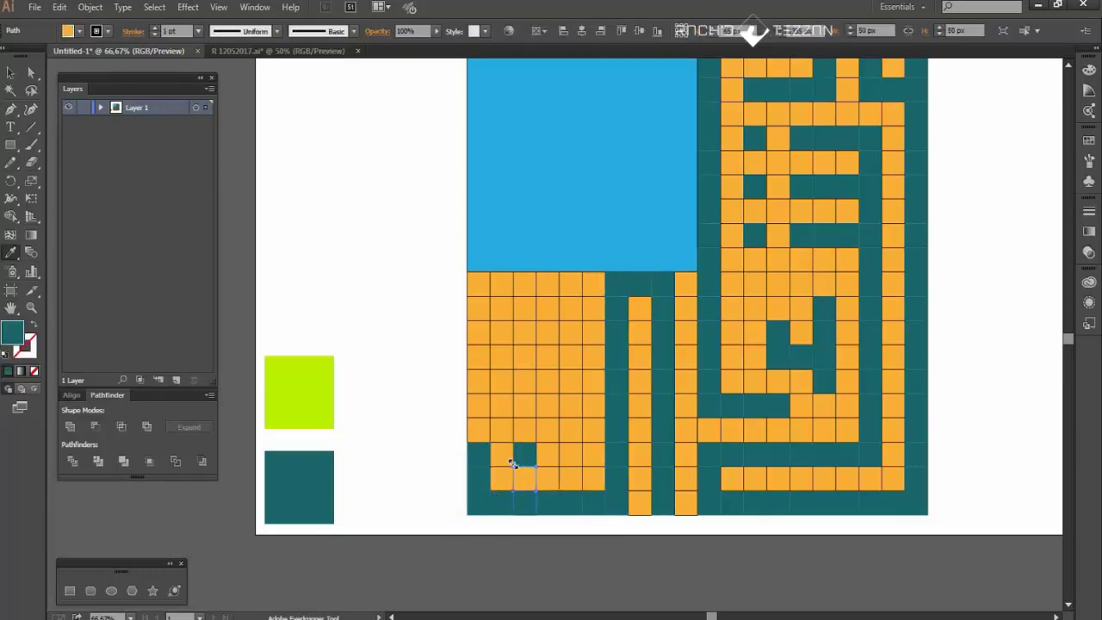
pyautogui.keyDown('ctrl'); pyautogui.click(505, 458); pyautogui.keyUp('ctrl')
pyautogui.click(527, 497)
# - Colour column five teal from the blue block down to the bottom strip
pyautogui.moveTo(561, 533); pyautogui.dragTo(577, 284)
pyautogui.click(622, 286)
pyautogui.keyDown('ctrl'); pyautogui.click(435, 340); pyautogui.keyUp('ctrl')
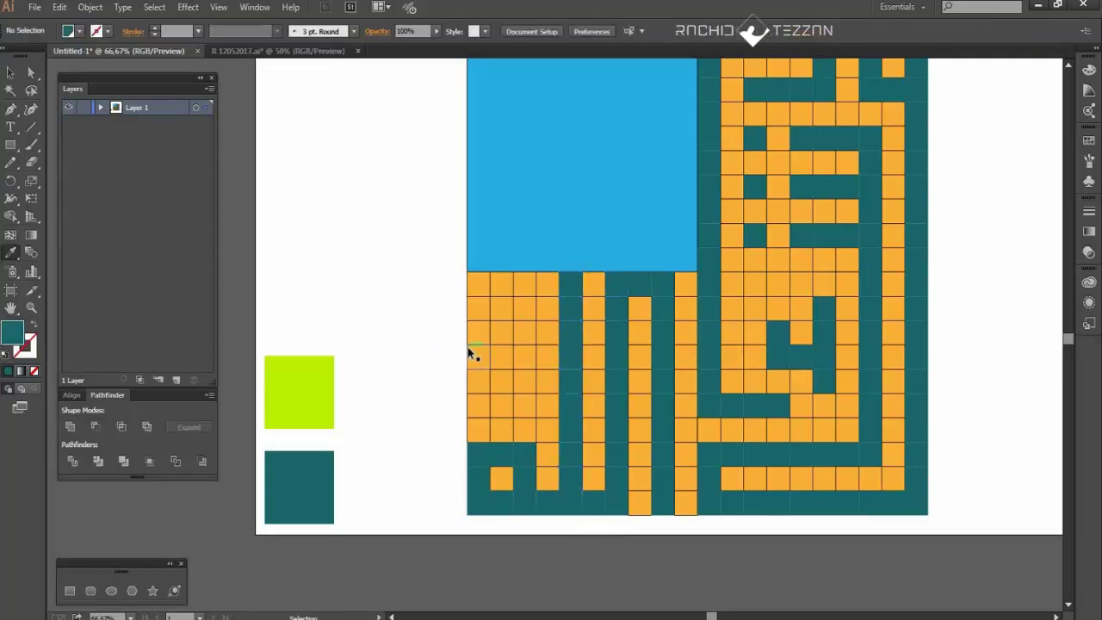
# - Colour the column-three squares in rows 15 and 16 teal, and extend row 16 to the grid's left edge
pyautogui.scroll(2, 482, 418)
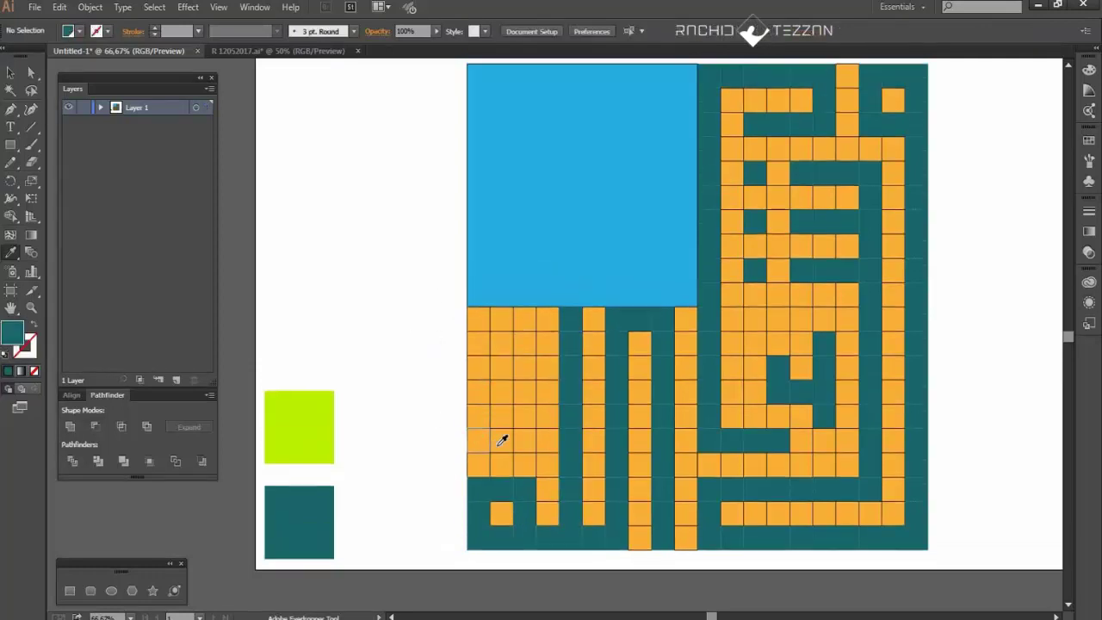
pyautogui.keyDown('ctrl'); pyautogui.click(526, 419); pyautogui.keyUp('ctrl')
pyautogui.click(566, 421)
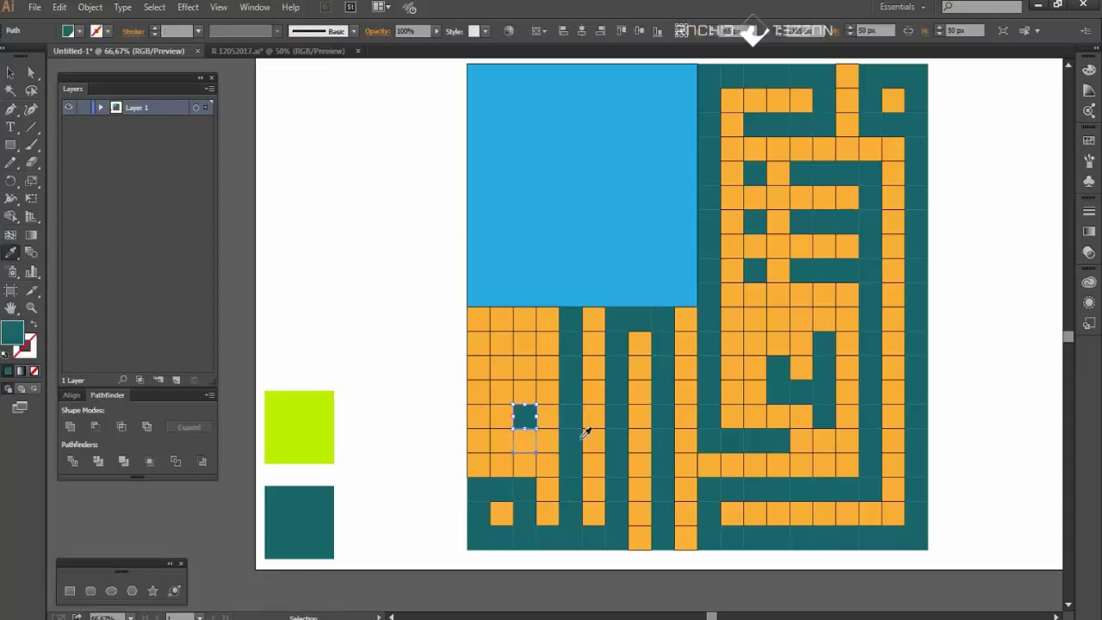
pyautogui.keyDown('ctrl'); pyautogui.click(527, 439); pyautogui.keyUp('ctrl')
pyautogui.click(568, 439)
pyautogui.moveTo(520, 442); pyautogui.dragTo(485, 427)
pyautogui.click(524, 421)
# - Colour a teal path up column one from row 15 to row 11, across to column three and down to row 13
pyautogui.click(503, 439)
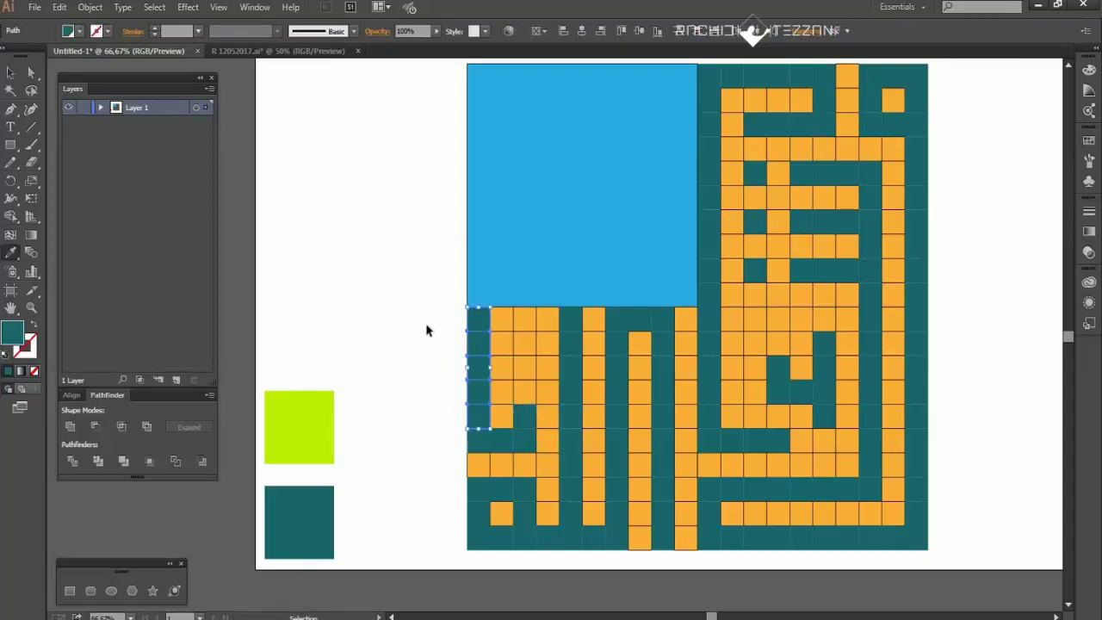
pyautogui.moveTo(530, 329); pyautogui.dragTo(530, 329)
pyautogui.click(519, 436)
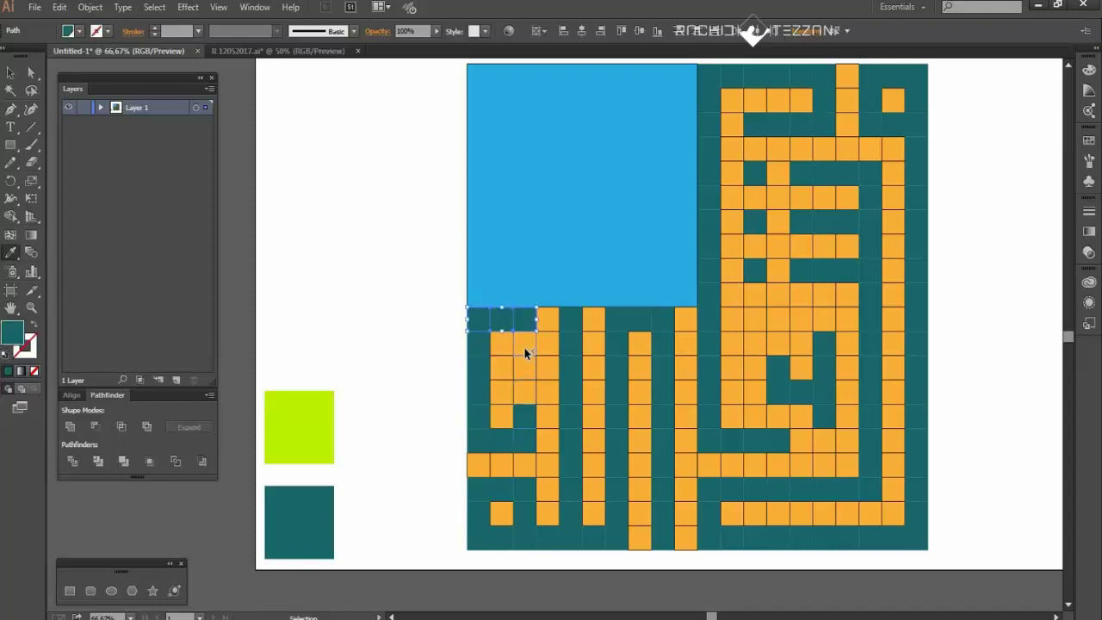
pyautogui.keyDown('ctrl'); pyautogui.click(523, 346); pyautogui.keyUp('ctrl')
pyautogui.click(524, 323)
pyautogui.keyDown('ctrl'); pyautogui.click(523, 363); pyautogui.keyUp('ctrl')
pyautogui.click(477, 353)
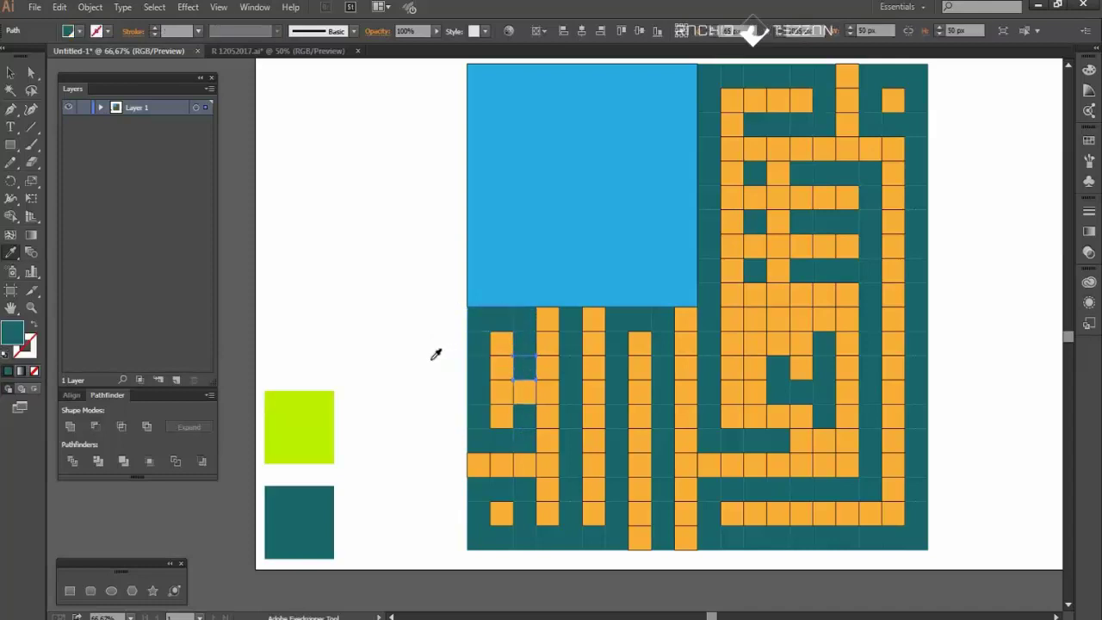
pyautogui.keyDown('ctrl'); pyautogui.click(430, 365); pyautogui.keyUp('ctrl')
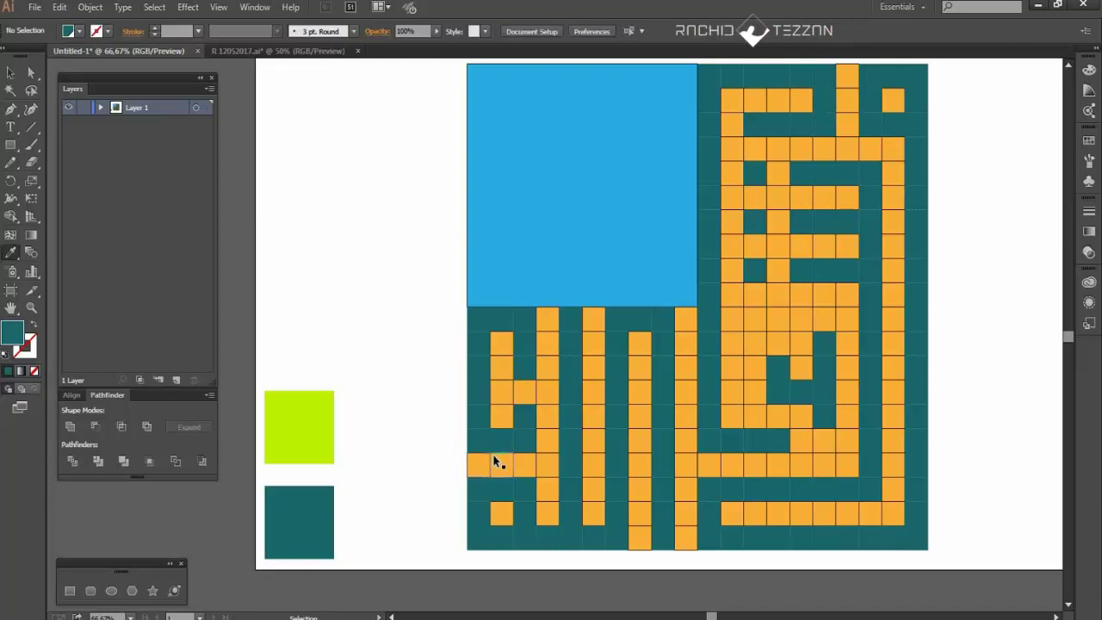
# - Recolour the column-three square in row 15 orange and colour the square directly above it teal
pyautogui.scroll(-1, 499, 450)
pyautogui.keyDown('ctrl'); pyautogui.click(524, 403); pyautogui.keyUp('ctrl')
pyautogui.click(540, 377)
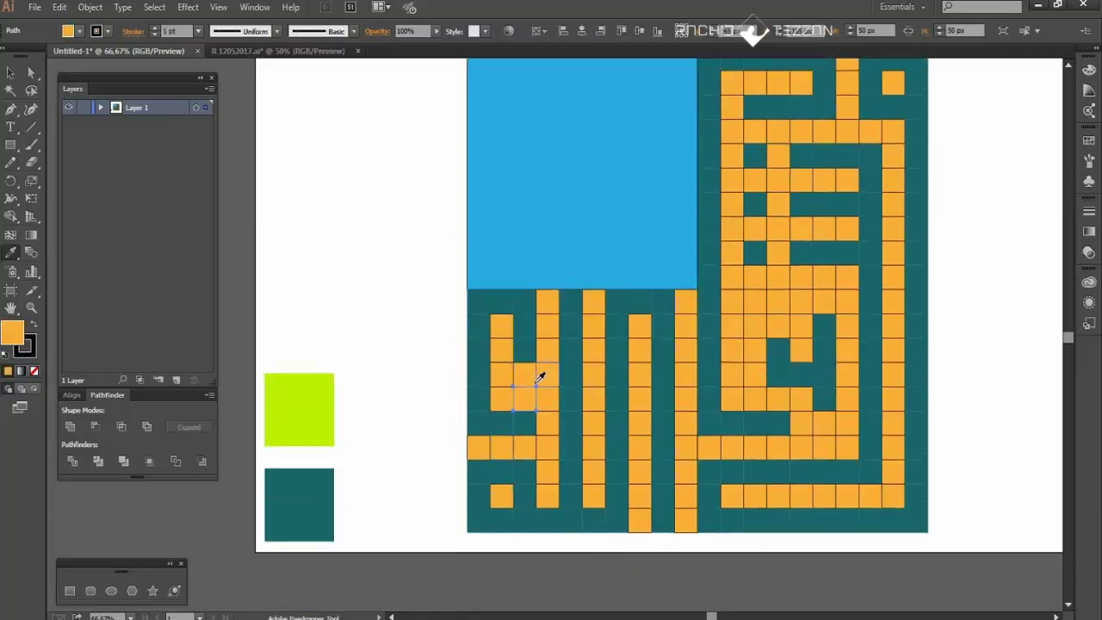
pyautogui.keyDown('ctrl'); pyautogui.click(523, 372); pyautogui.keyUp('ctrl')
pyautogui.click(517, 351)
pyautogui.keyDown('ctrl'); pyautogui.click(422, 368); pyautogui.keyUp('ctrl')
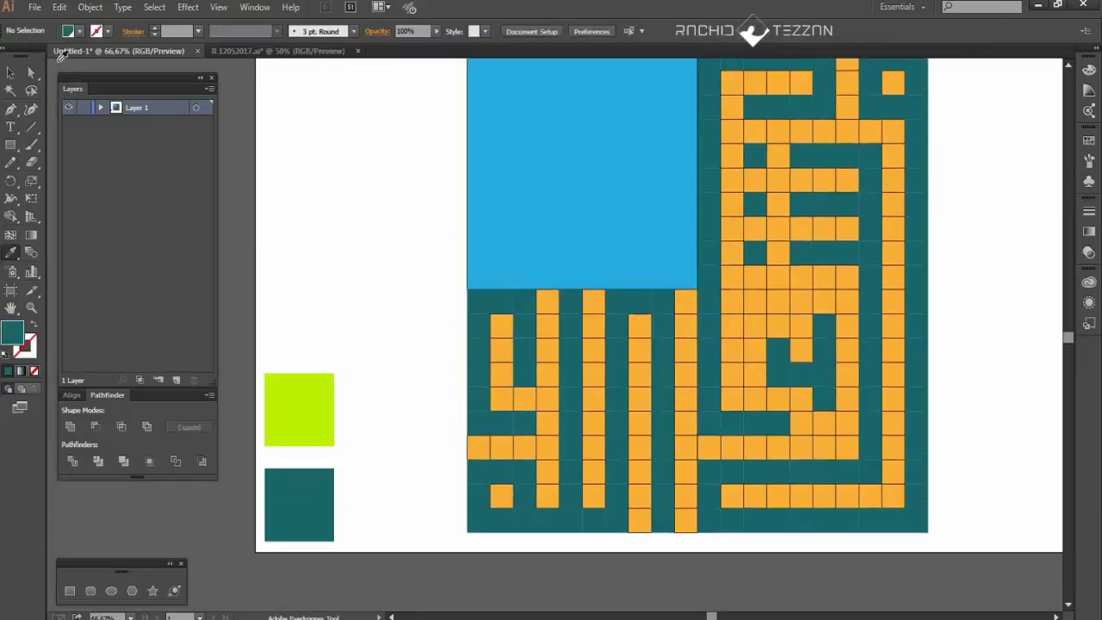
# - Create an inner copy of the large blue block by offsetting its path by -100 px with mitered joins
pyautogui.click(10, 74)
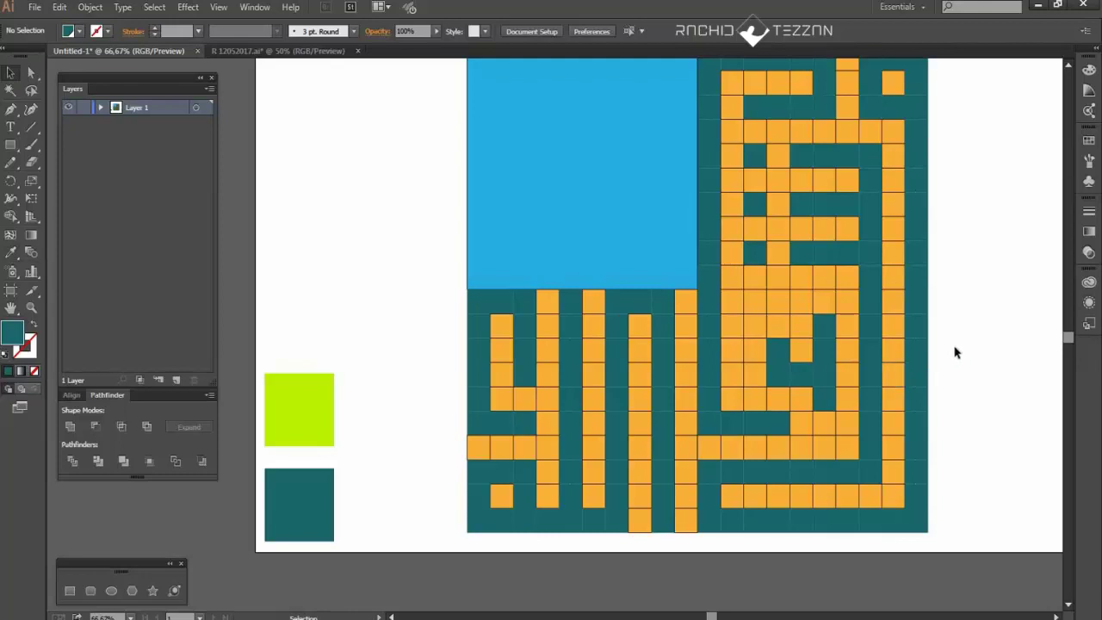
pyautogui.scroll(-1, 954, 352)
pyautogui.press('super')
pyautogui.press('super')
pyautogui.scroll(3, 954, 352)
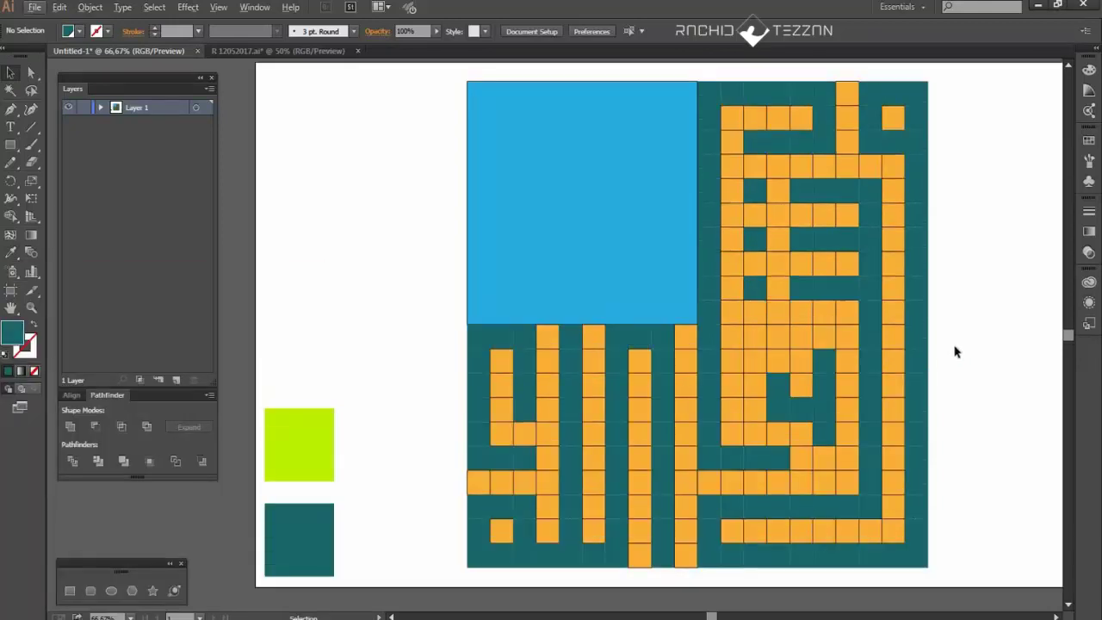
pyautogui.scroll(2, 954, 352)
pyautogui.click(583, 246)
pyautogui.click(88, 8)
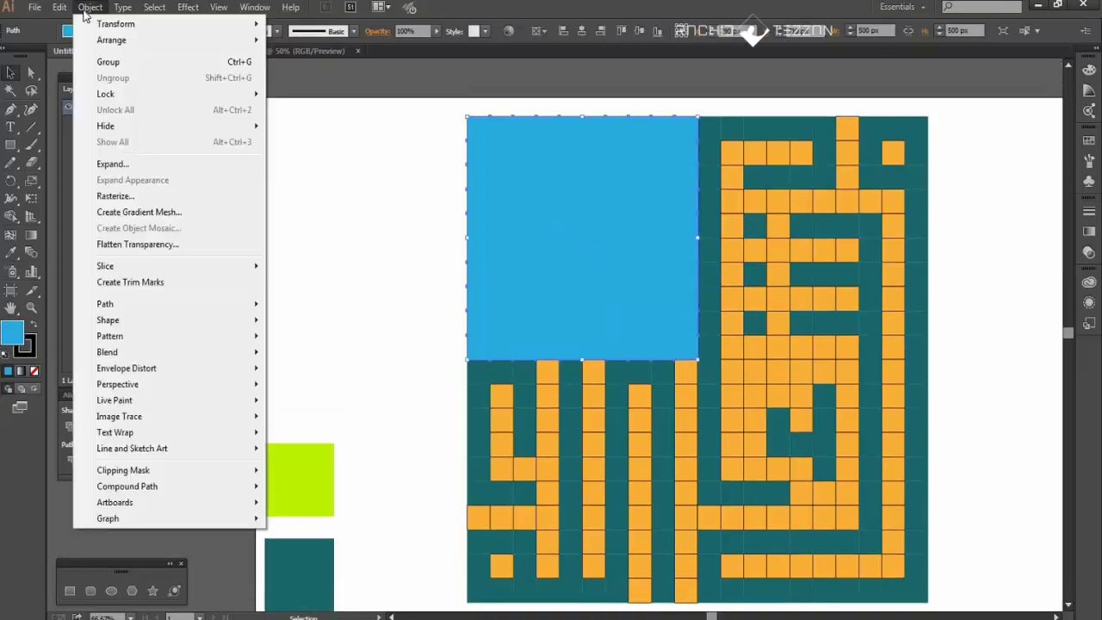
pyautogui.moveTo(226, 310)
pyautogui.click(310, 357)
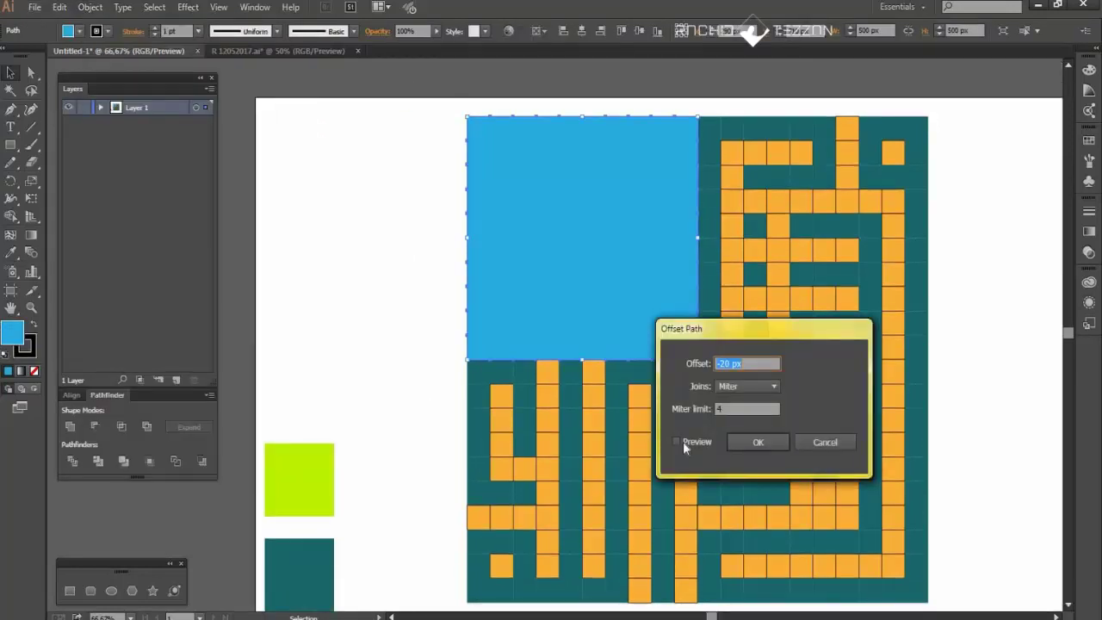
pyautogui.click(679, 442)
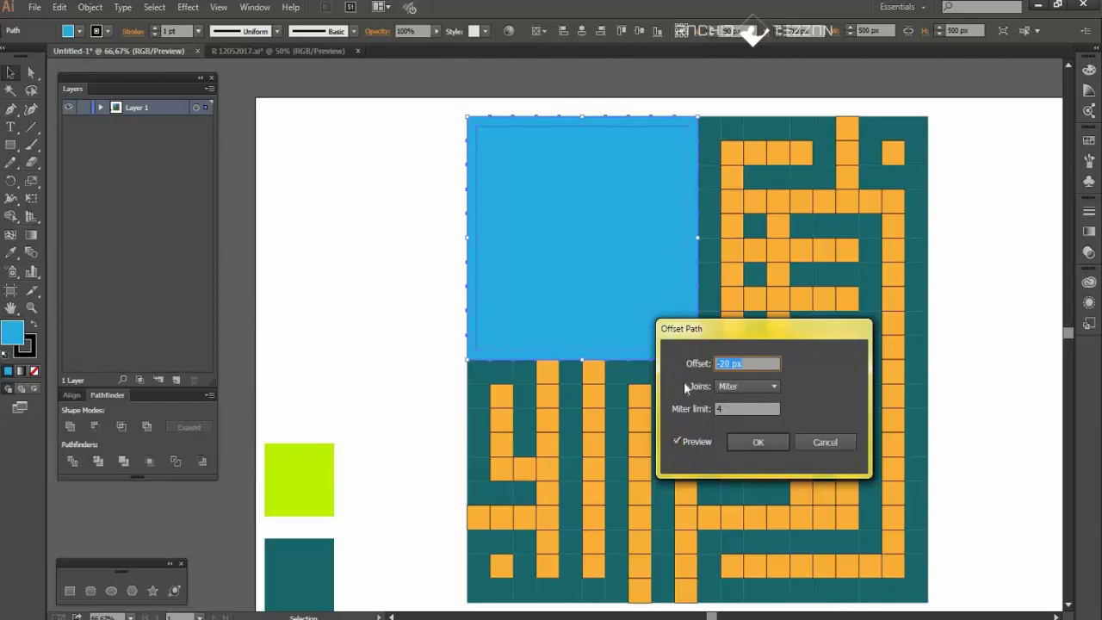
pyautogui.write('-100')
pyautogui.click(757, 443)
# - Delete the original large blue block, keeping only the smaller offset square
pyautogui.click(438, 275)
pyautogui.click(486, 279)
pyautogui.press('Delete')
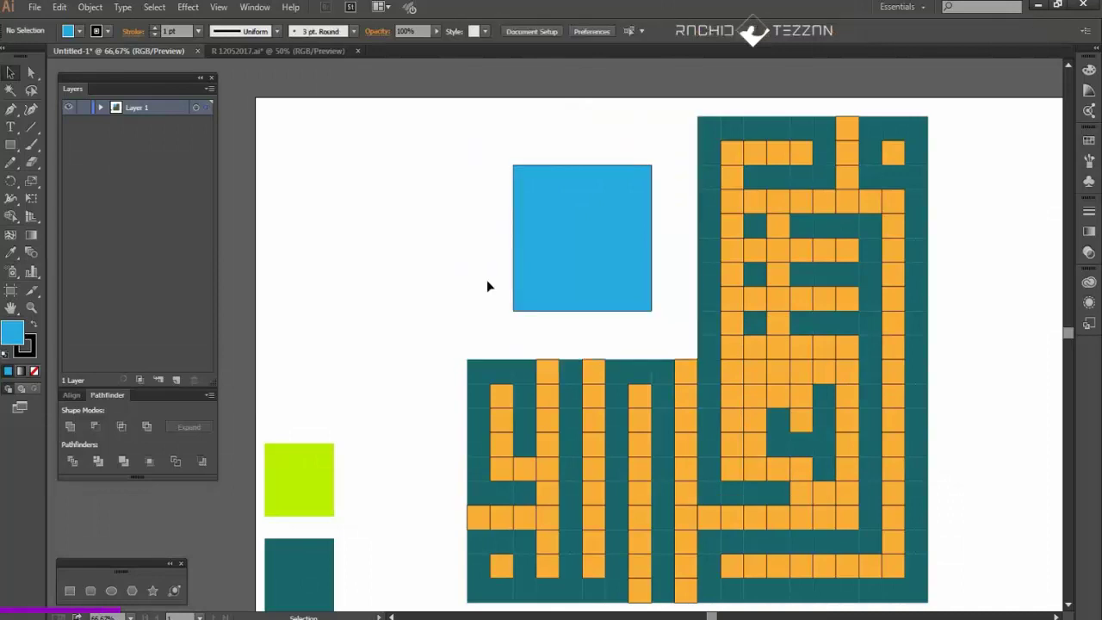
# - Offset the path of the remaining 300 px blue square by -20 px to nest a 260 px square inside it
pyautogui.click(523, 263)
pyautogui.scroll(1, 529, 265)
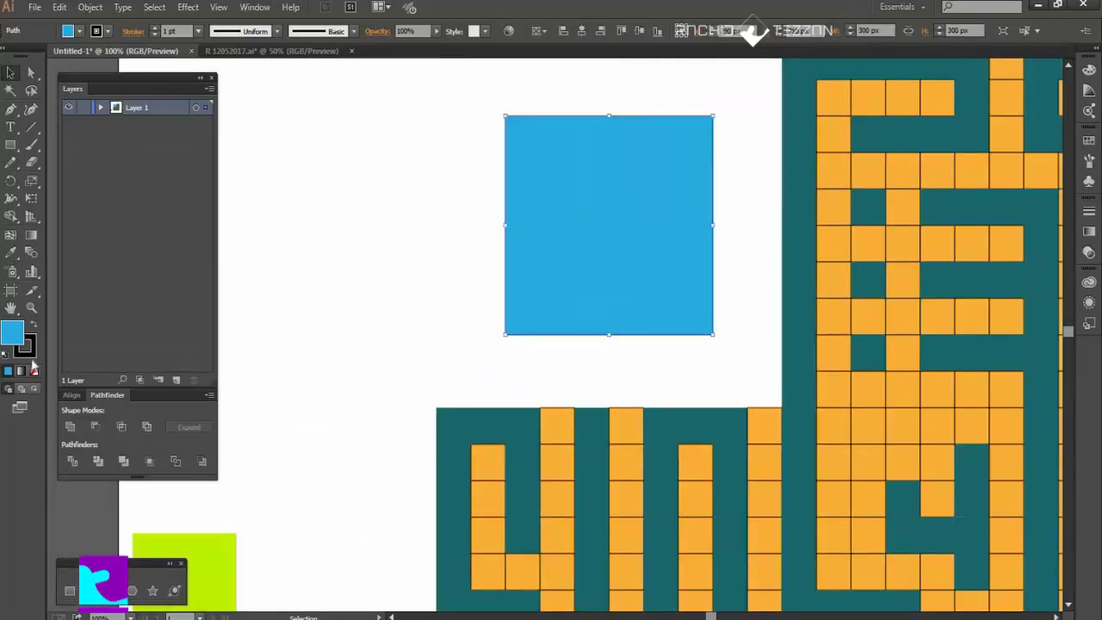
pyautogui.click(90, 7)
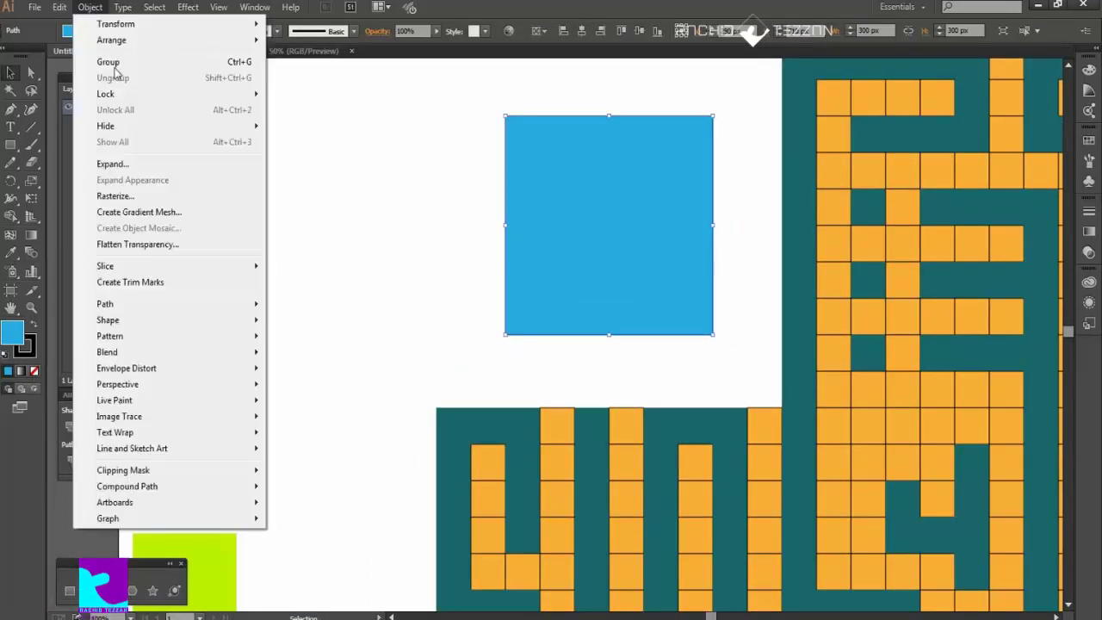
pyautogui.moveTo(258, 305)
pyautogui.click(309, 356)
pyautogui.click(676, 442)
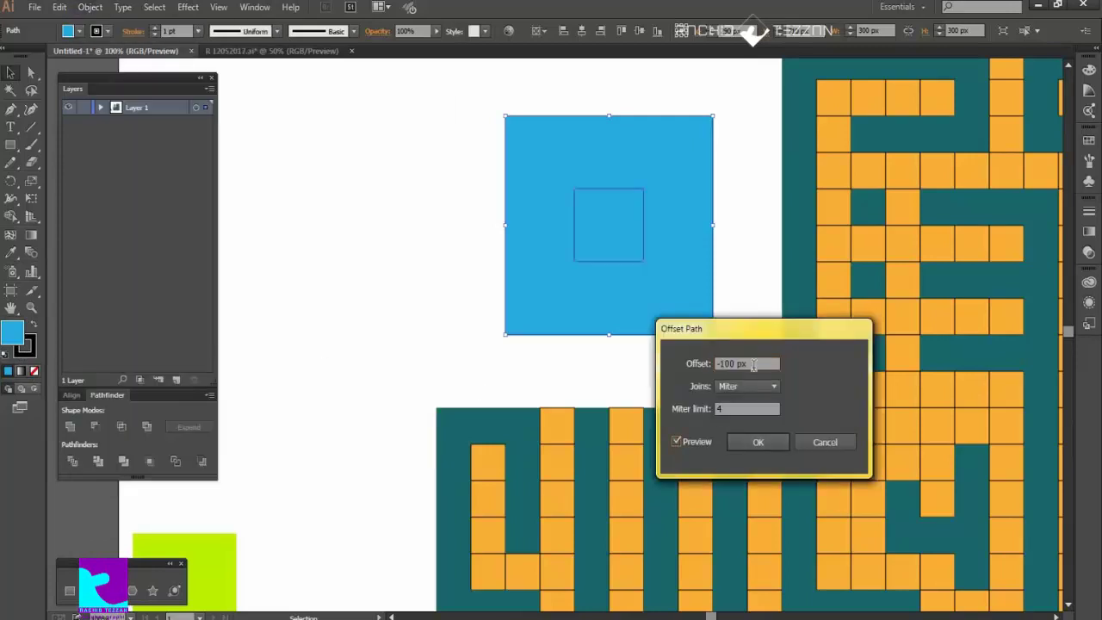
pyautogui.write('-20')
pyautogui.click(758, 441)
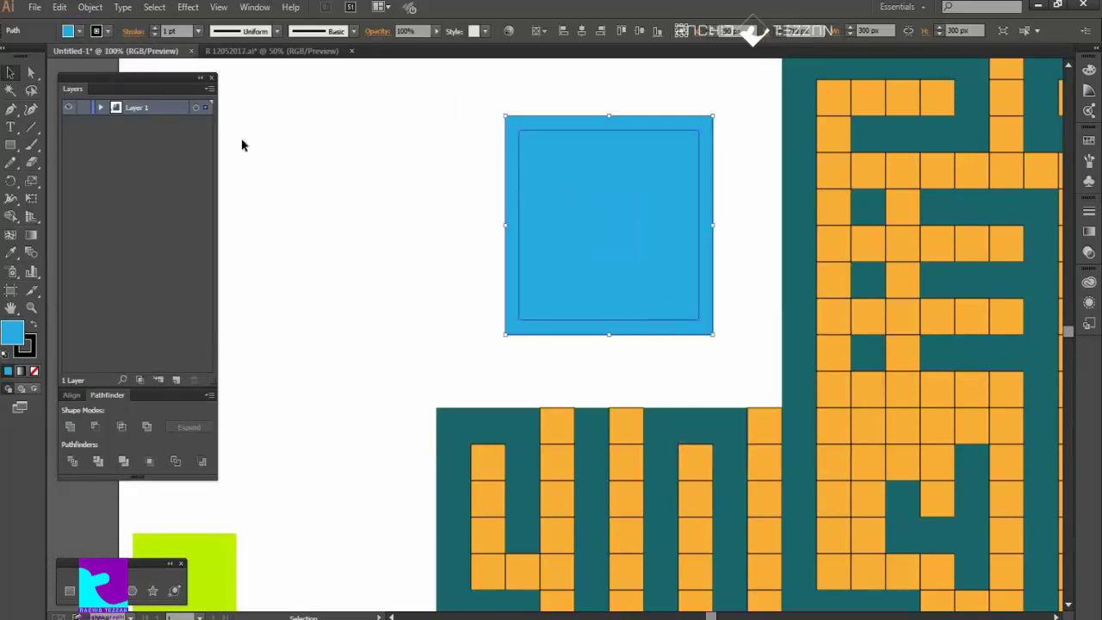
# - Add two more nested squares, 220 px and 180 px, by offsetting the innermost path by -20 px each time
pyautogui.click(89, 7)
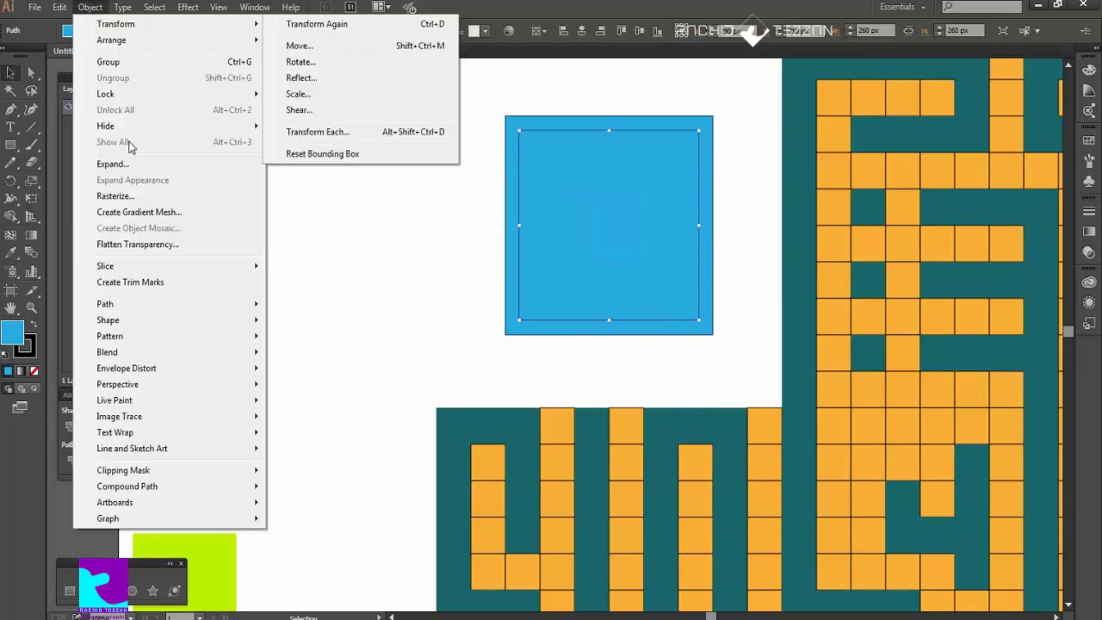
pyautogui.moveTo(192, 305)
pyautogui.click(314, 357)
pyautogui.click(757, 442)
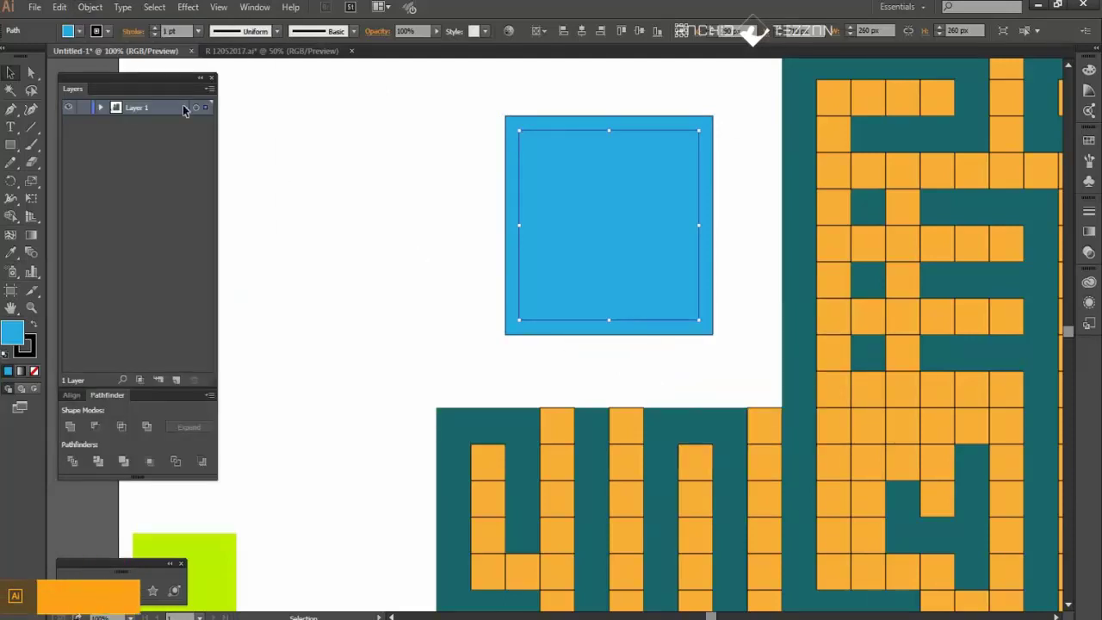
pyautogui.click(90, 7)
pyautogui.moveTo(192, 304)
pyautogui.click(309, 358)
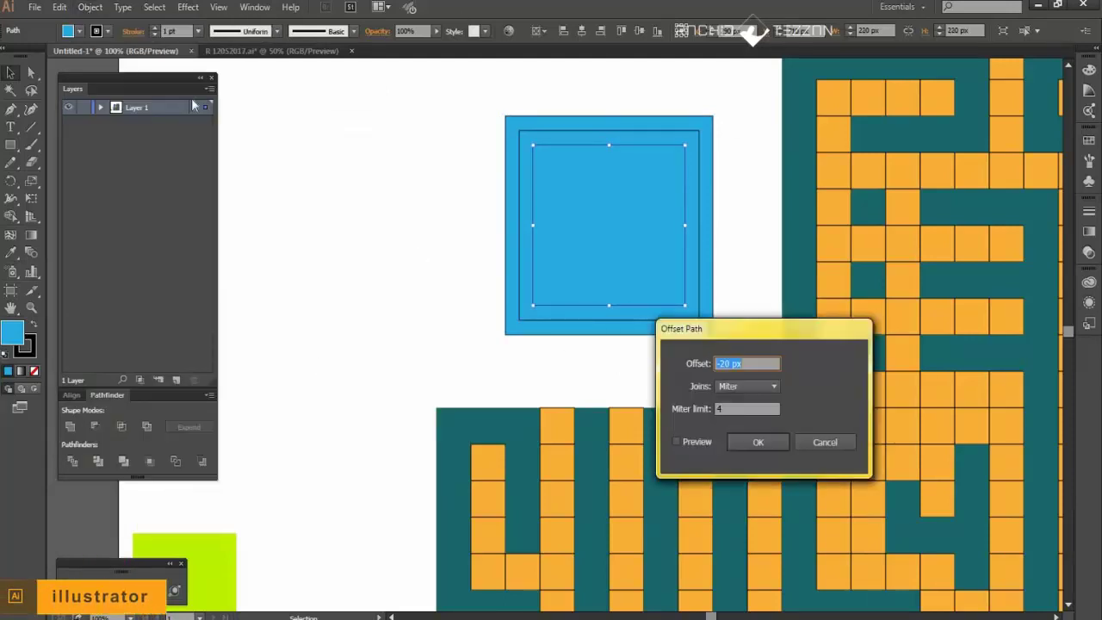
pyautogui.click(759, 441)
# - Nest 140 px and 100 px squares inside the 180 px square with two successive -20 px path offsets
pyautogui.click(90, 7)
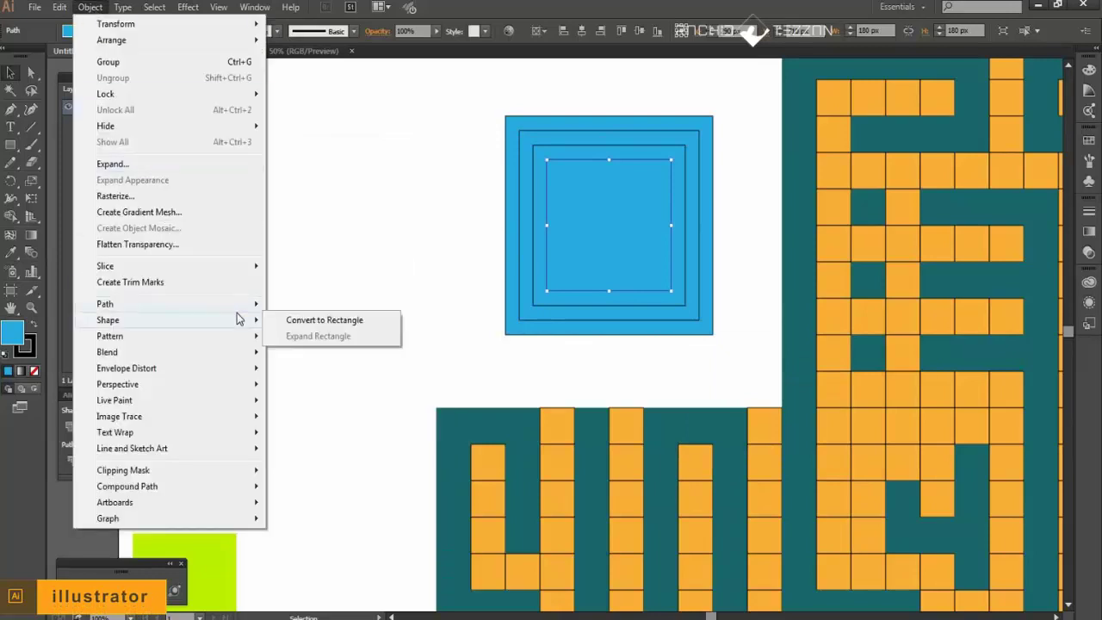
pyautogui.moveTo(234, 304)
pyautogui.click(312, 357)
pyautogui.click(757, 442)
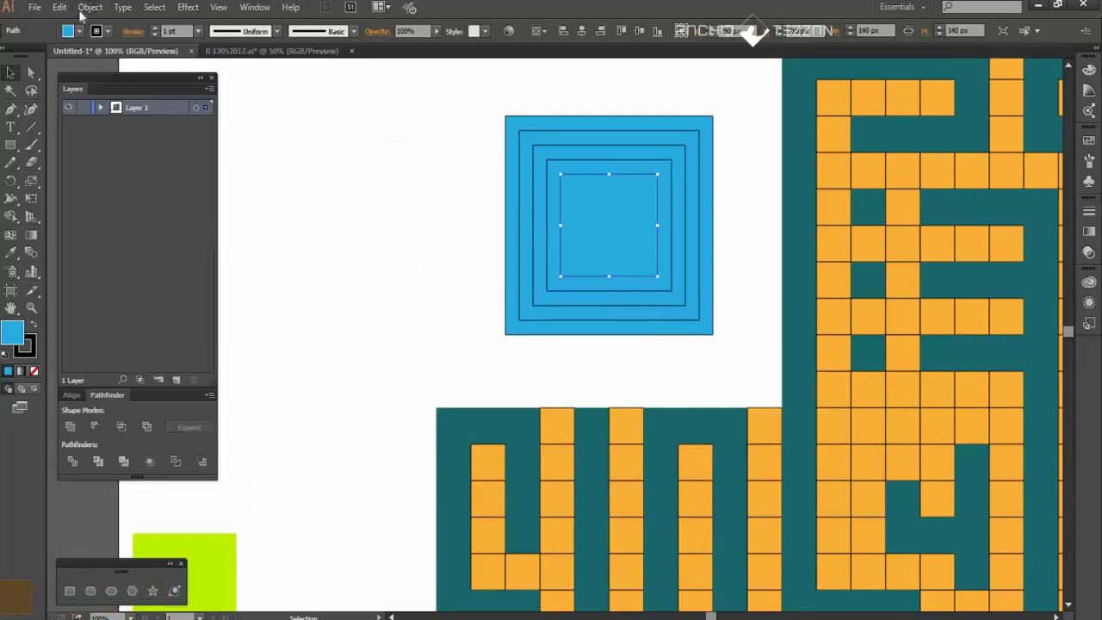
pyautogui.click(90, 7)
pyautogui.moveTo(192, 304)
pyautogui.click(313, 357)
pyautogui.press('Return')
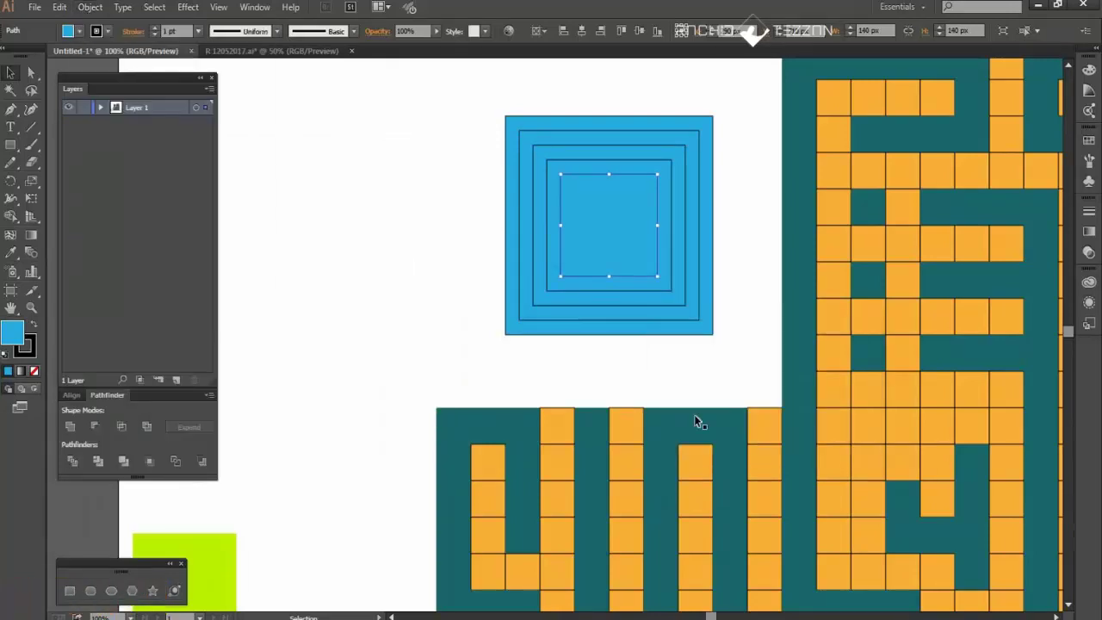
# - Complete the nested squares down to the centre with 60 px and 20 px squares, offsetting the innermost path by -20 px each time
pyautogui.click(89, 7)
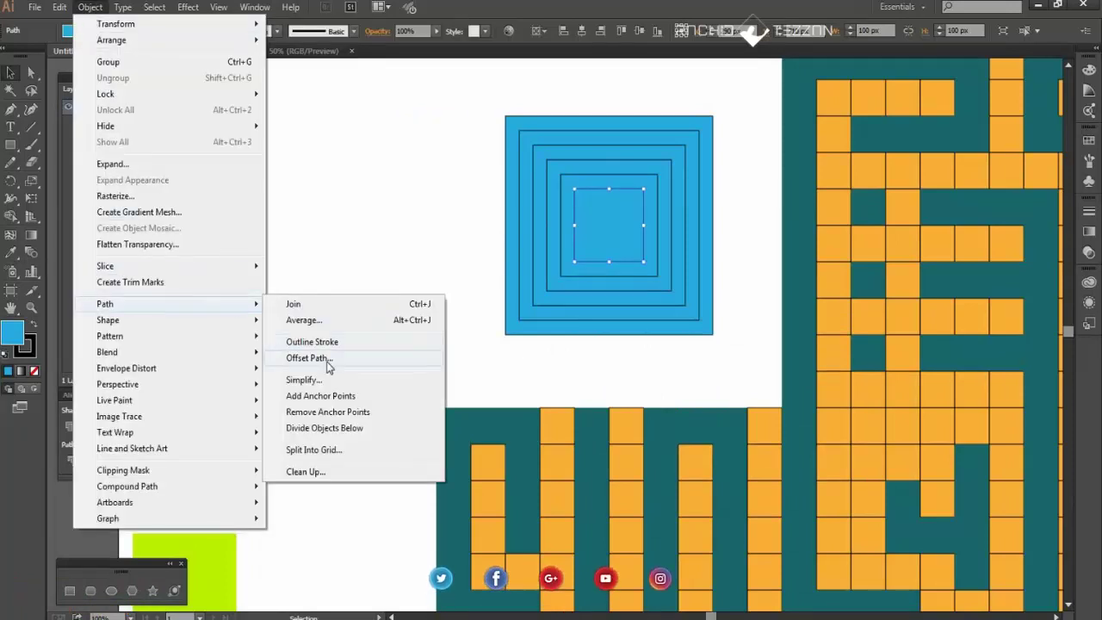
pyautogui.click(357, 359)
pyautogui.press('Return')
pyautogui.click(89, 7)
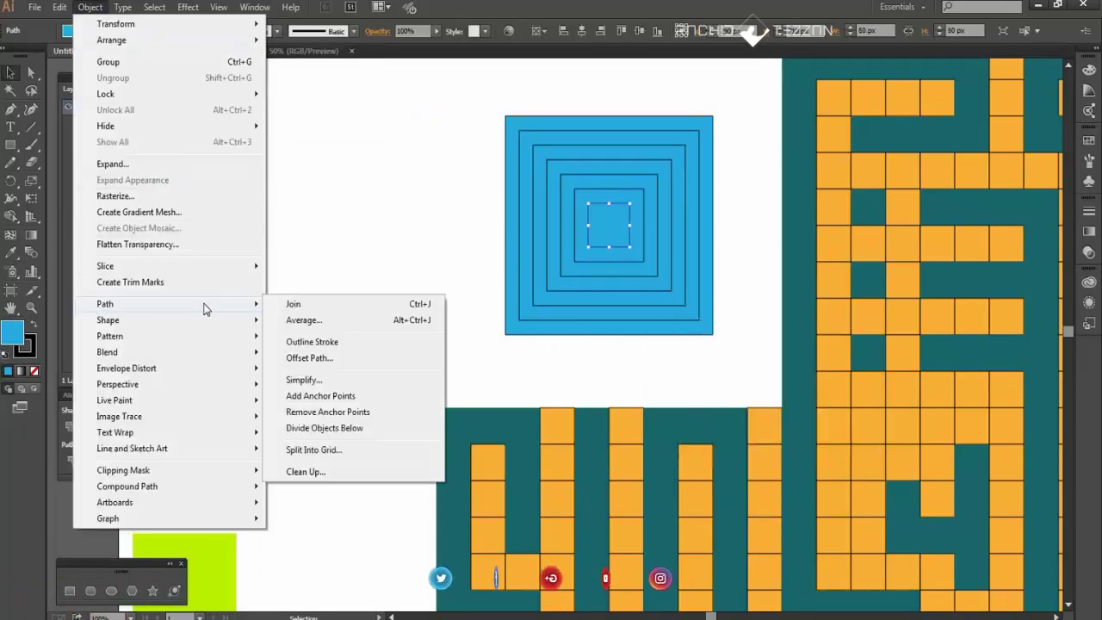
pyautogui.click(327, 357)
pyautogui.click(769, 444)
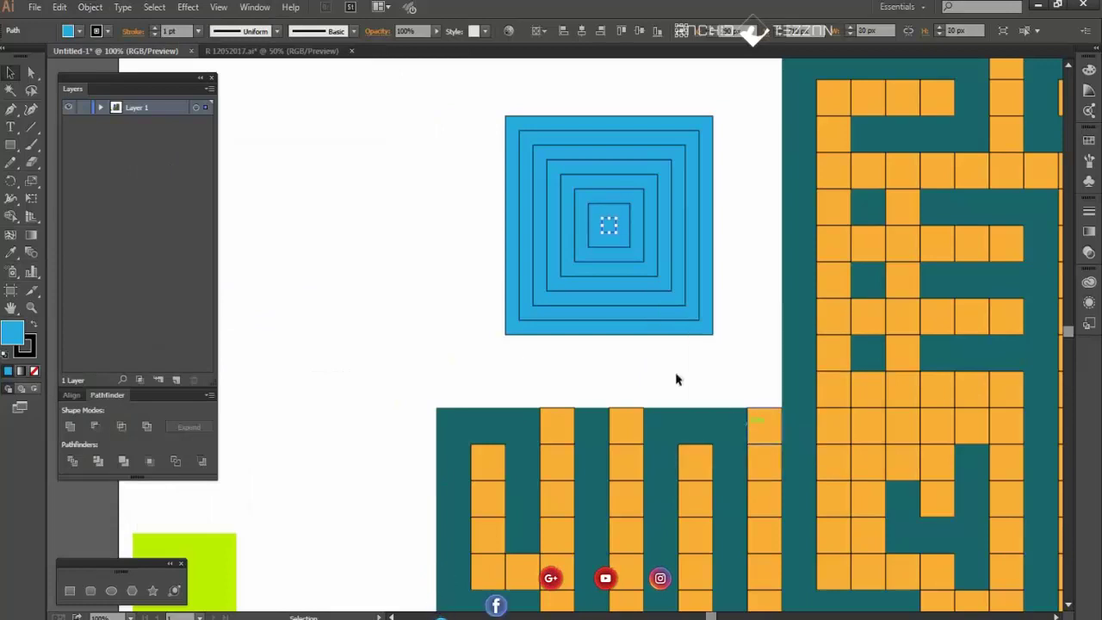
# - Draw a horizontal line about 203 px long from outside the nested squares' left side to the middle of the smallest square's upper edge
pyautogui.click(448, 255)
pyautogui.scroll(1, 565, 237)
pyautogui.scroll(1, 564, 249)
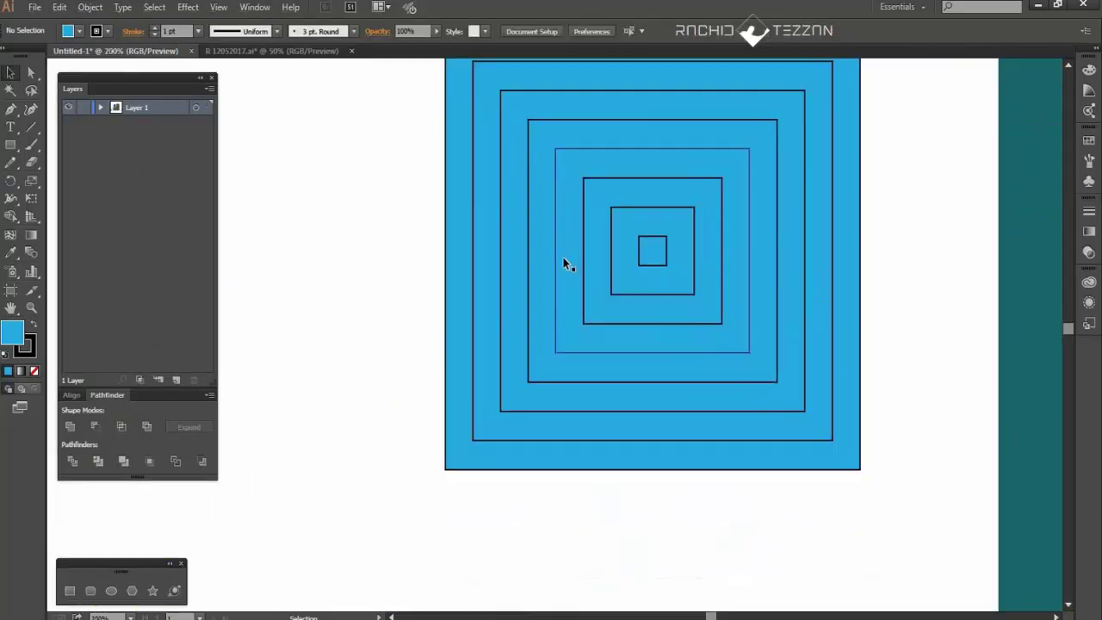
pyautogui.click(31, 127)
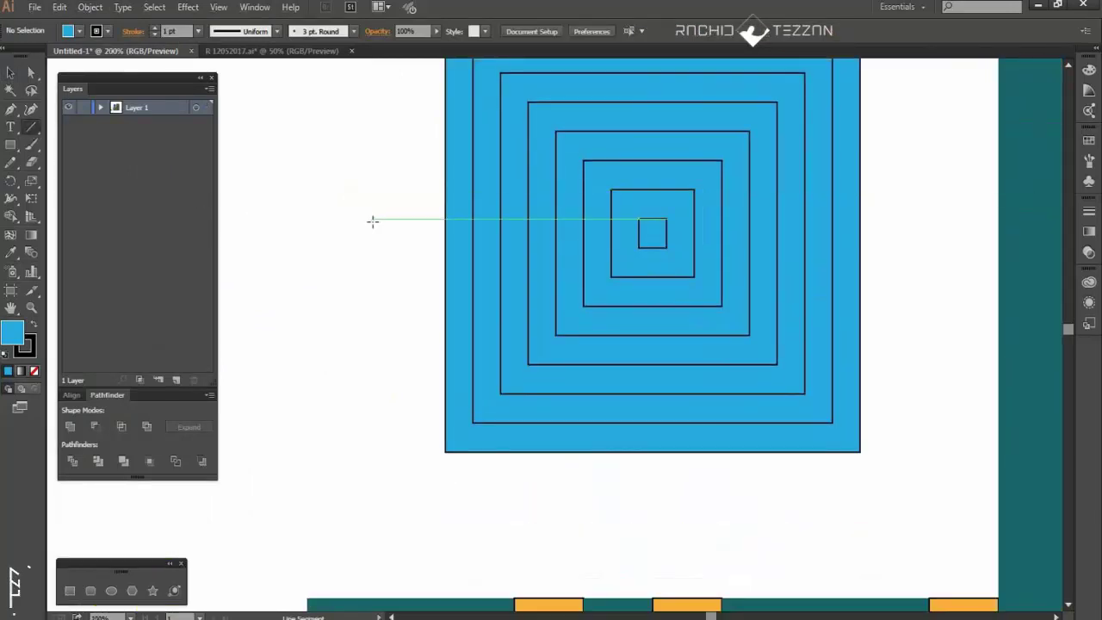
pyautogui.moveTo(372, 218); pyautogui.dragTo(652, 219)
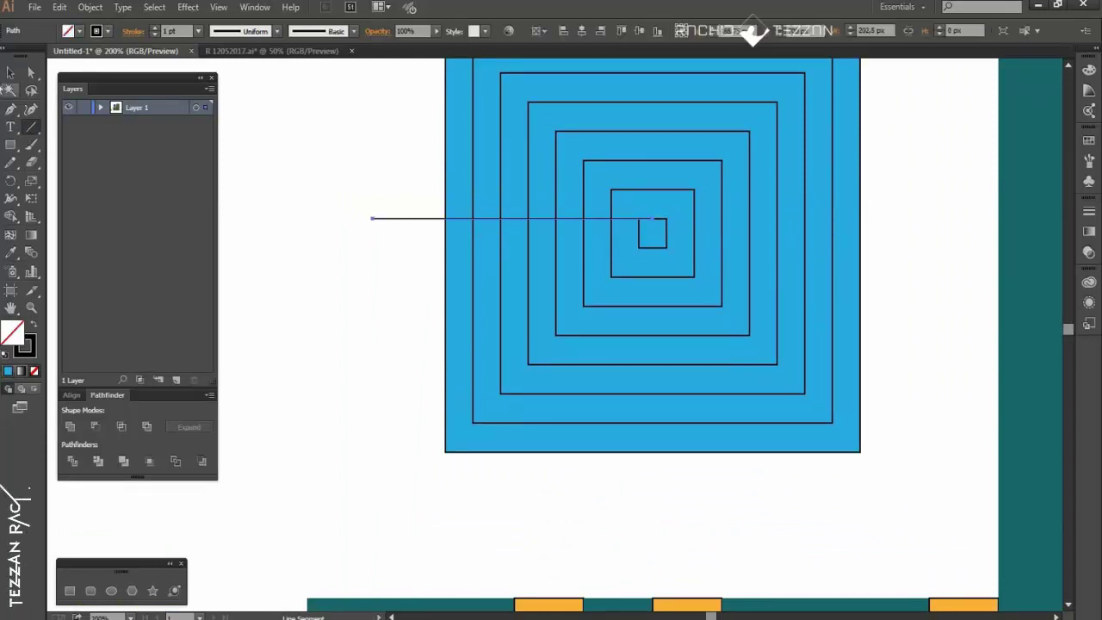
# - Copy the line downward onto the smallest square's lower edge, repeating the copy at equal spacing until the lines reach the outermost square's lower edge
pyautogui.press('v')
pyautogui.moveTo(581, 220); pyautogui.dragTo(577, 245)
pyautogui.hotkey('ctrl', 'd')
pyautogui.hotkey('ctrl', 'd')
pyautogui.hotkey('ctrl', 'd')
pyautogui.hotkey('ctrl', 'd')
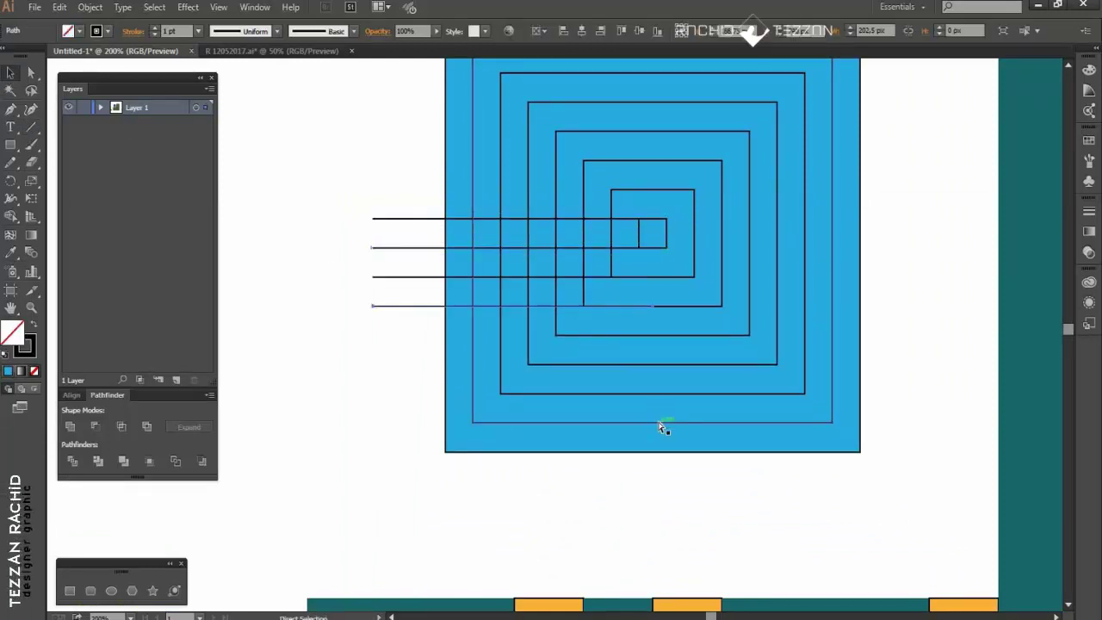
pyautogui.hotkey('ctrl', 'd')
pyautogui.hotkey('ctrl', 'd')
pyautogui.hotkey('ctrl', 'd')
pyautogui.click(388, 259)
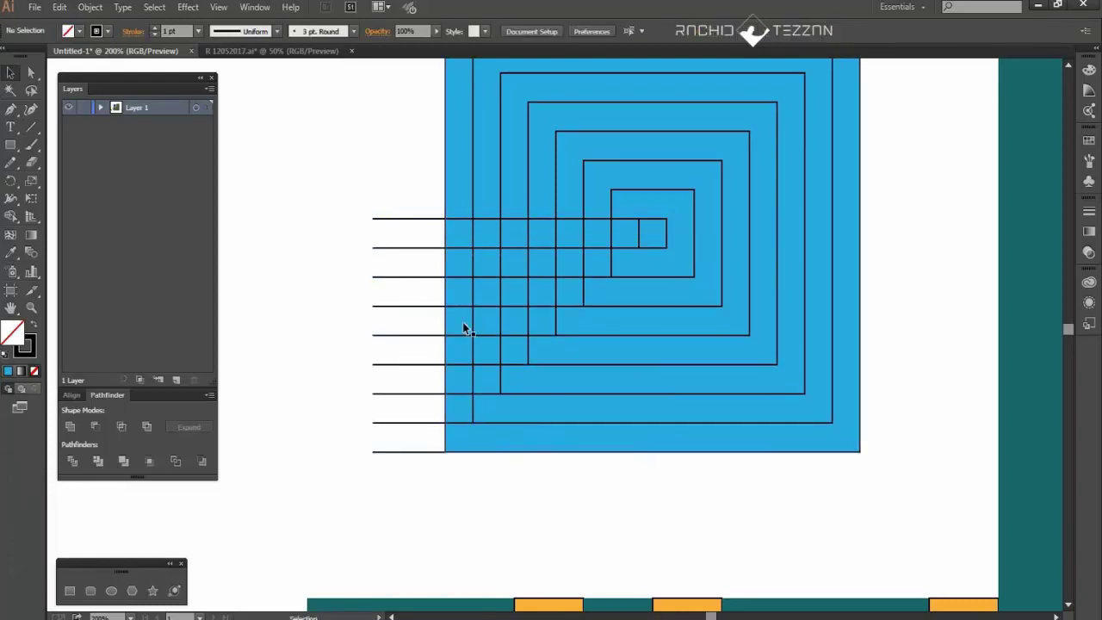
# - Remove the outline from all nested squares and lines and fill them with magenta FF00DF
pyautogui.scroll(-1, 462, 325)
pyautogui.scroll(1, 463, 328)
pyautogui.moveTo(403, 124); pyautogui.dragTo(775, 484)
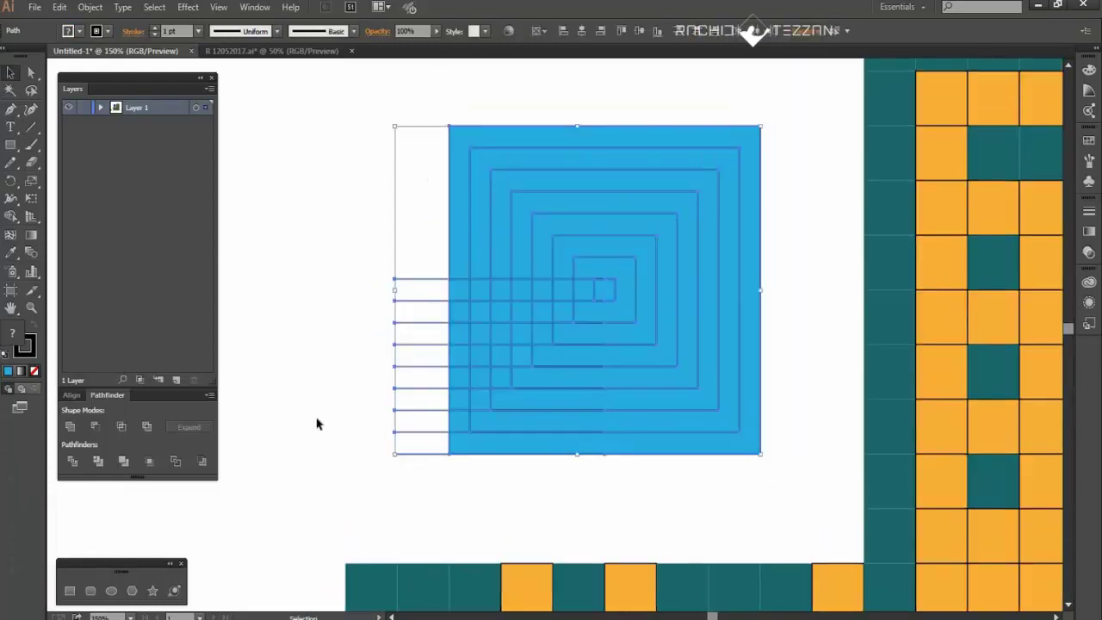
pyautogui.click(34, 370)
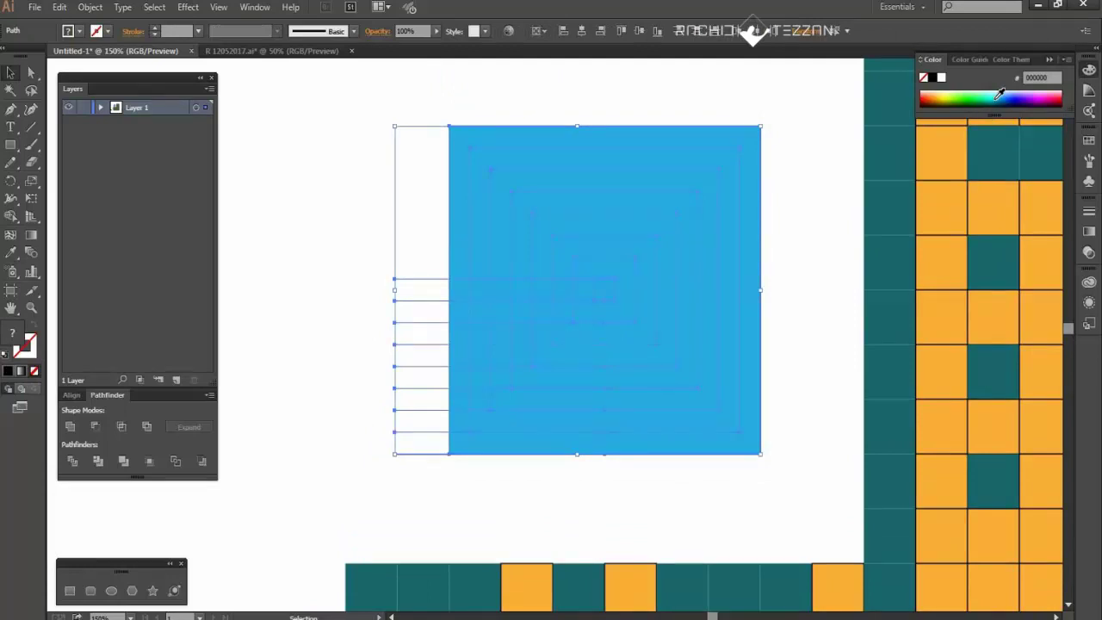
pyautogui.click(1039, 98)
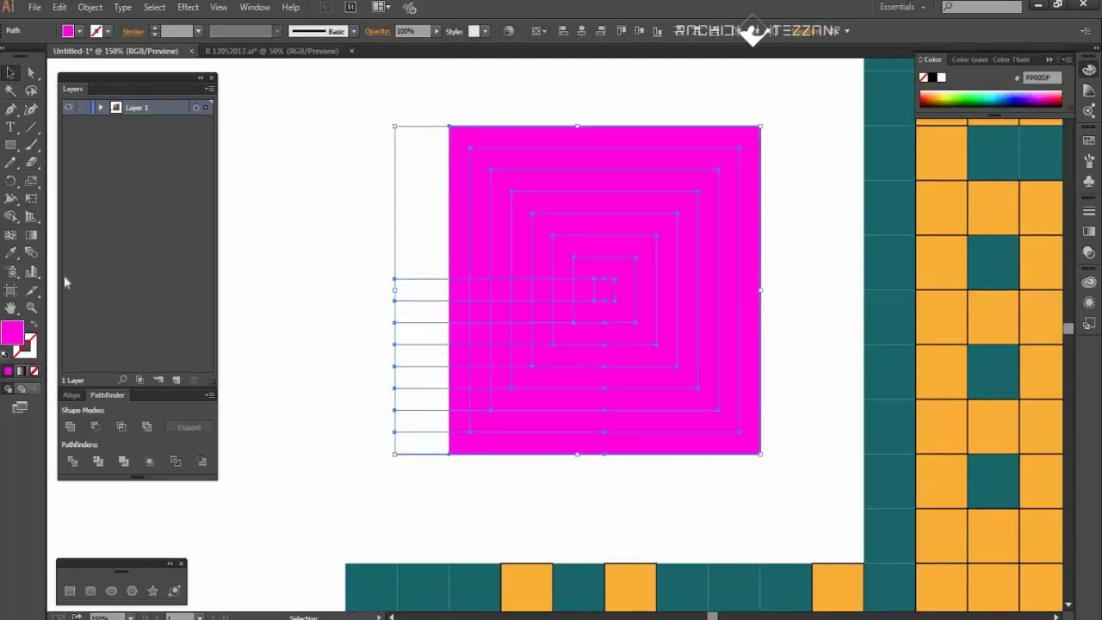
# - Merge alternating bands of the nested squares into one continuous black square spiral with the Shape Builder tool
pyautogui.click(10, 215)
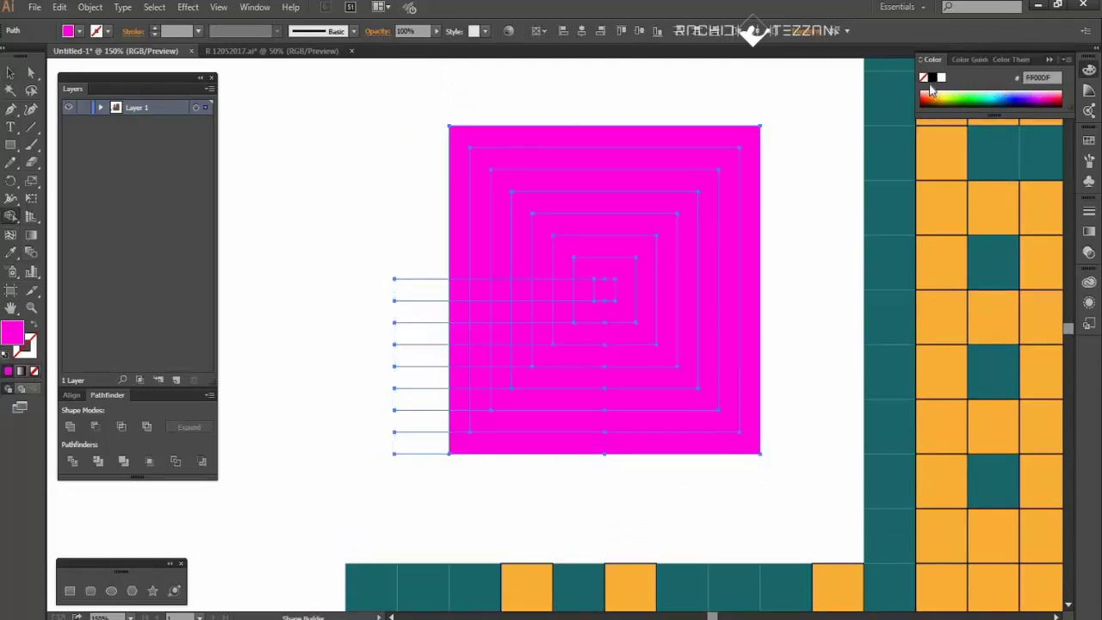
pyautogui.click(465, 451)
pyautogui.moveTo(468, 408)
pyautogui.mouseDown()
pyautogui.moveTo(460, 401)
pyautogui.moveTo(492, 315)
pyautogui.moveTo(508, 329)
pyautogui.moveTo(504, 358)
pyautogui.mouseUp()
pyautogui.moveTo(503, 355); pyautogui.dragTo(544, 355)
pyautogui.moveTo(541, 270); pyautogui.dragTo(542, 319)
pyautogui.moveTo(544, 317)
pyautogui.mouseDown()
pyautogui.moveTo(585, 321)
pyautogui.moveTo(582, 275)
pyautogui.mouseUp()
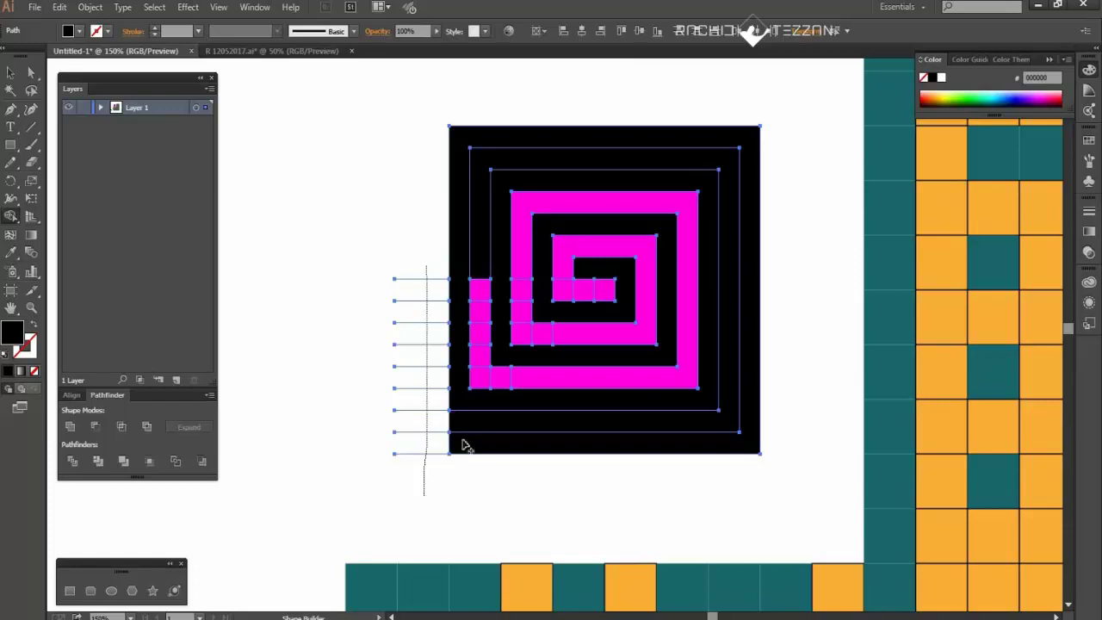
# - Delete the protruding line ends and all magenta regions between the black spiral's turns with the Shape Builder tool
pyautogui.keyDown('alt'); pyautogui.click(453, 430); pyautogui.keyUp('alt')
pyautogui.moveTo(478, 266)
pyautogui.mouseDown()
pyautogui.moveTo(480, 378)
pyautogui.moveTo(519, 379)
pyautogui.mouseUp()
pyautogui.moveTo(544, 342)
pyautogui.mouseDown()
pyautogui.moveTo(570, 296)
pyautogui.moveTo(545, 315)
pyautogui.mouseUp()
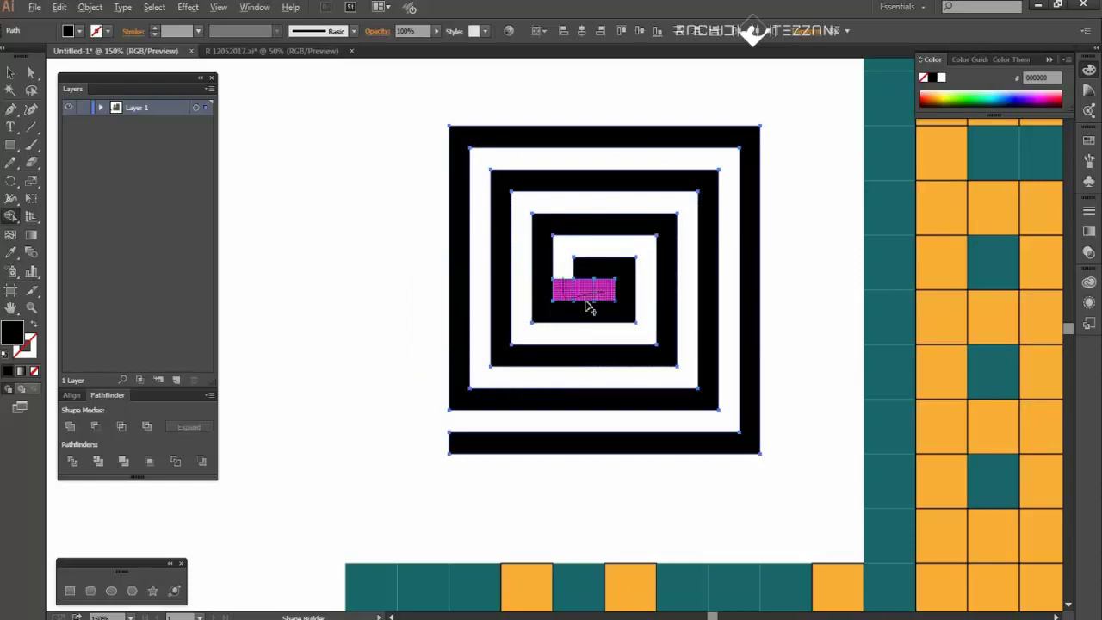
pyautogui.keyDown('alt'); pyautogui.click(590, 308); pyautogui.keyUp('alt')
pyautogui.click(11, 73)
pyautogui.click(387, 284)
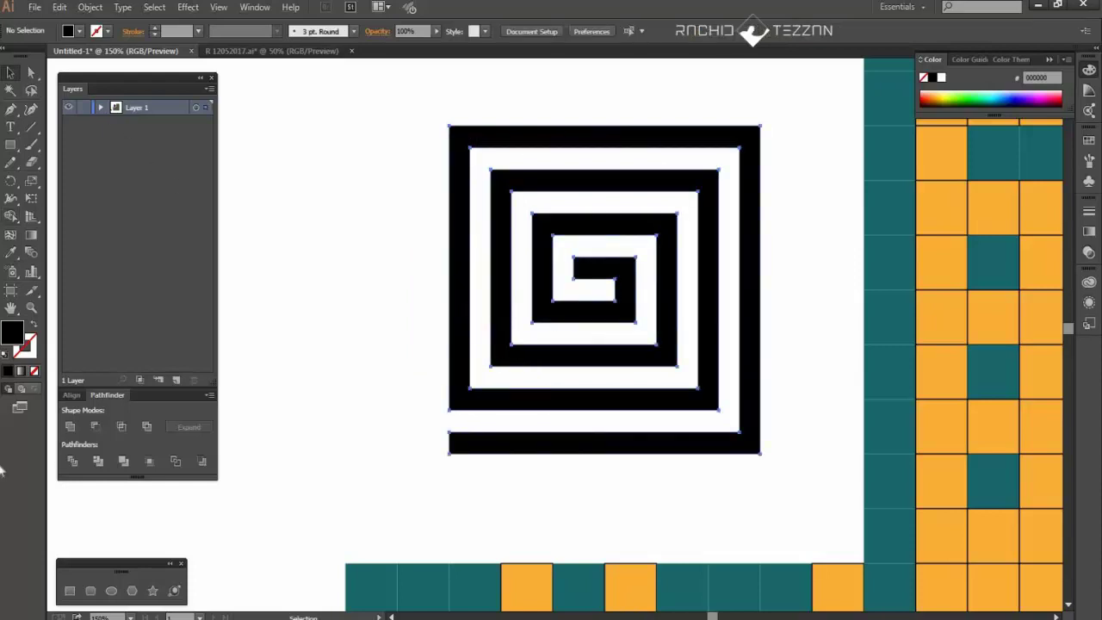
# - Recolour the black spiral with the lime green sampled from the reference square
pyautogui.hotkey('ctrl', 'a')
pyautogui.moveTo(350, 118); pyautogui.dragTo(807, 493)
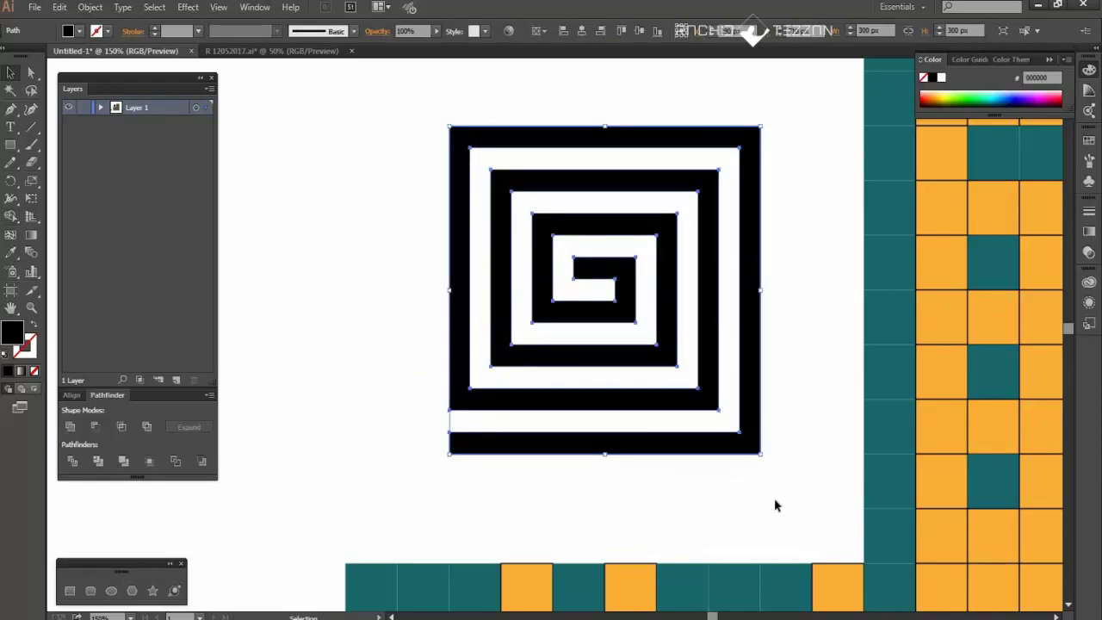
pyautogui.click(774, 499)
pyautogui.scroll(-2, 673, 465)
pyautogui.scroll(-3, 673, 465)
pyautogui.scroll(-2, 673, 469)
pyautogui.click(695, 263)
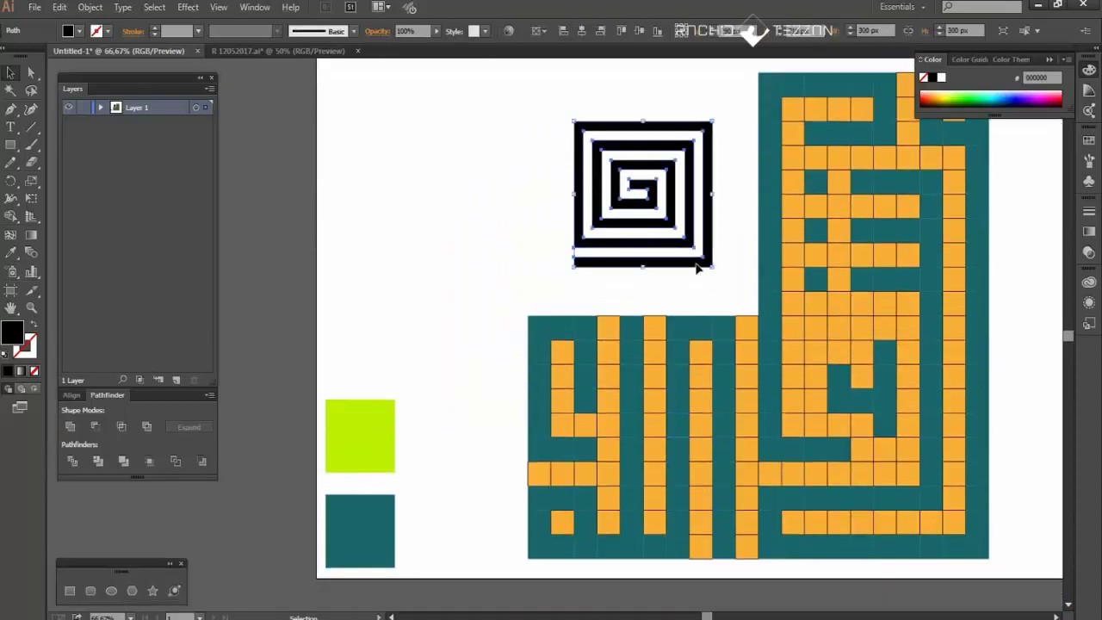
pyautogui.press('i')
pyautogui.click(370, 430)
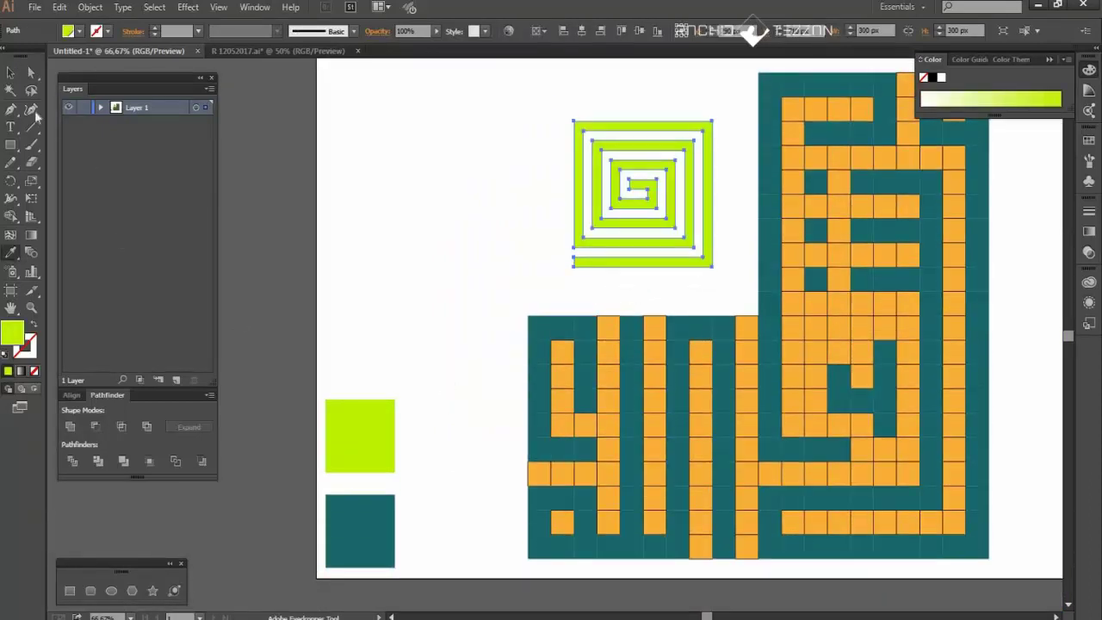
# - Select all orange grid squares by their colour with the Magic Wand and delete them
pyautogui.click(10, 90)
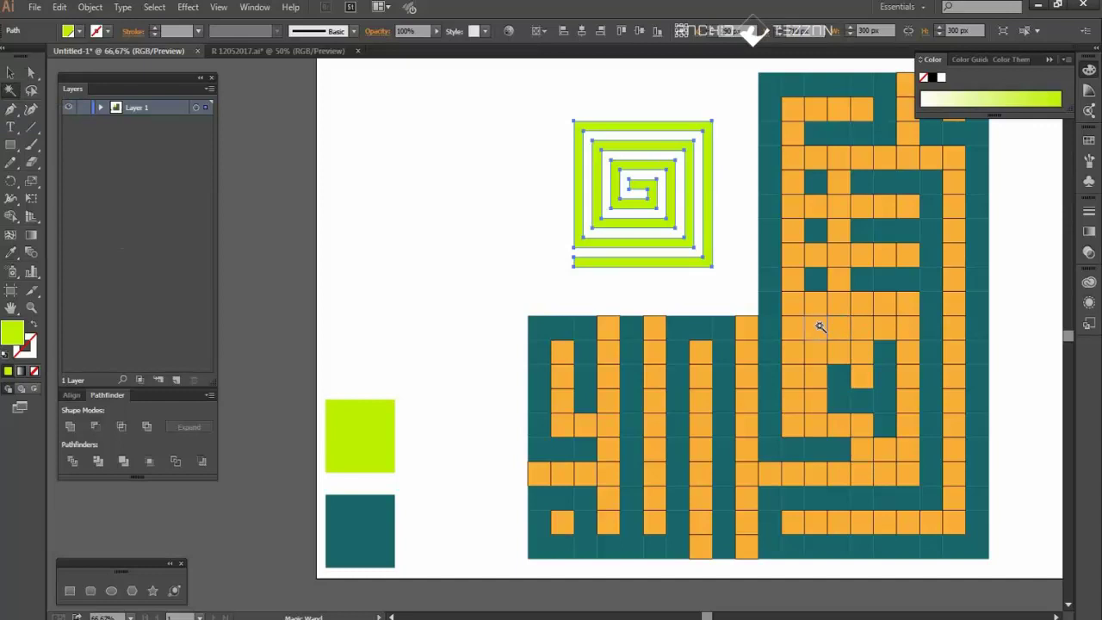
pyautogui.scroll(1, 807, 443)
pyautogui.hscroll(1, 808, 444)
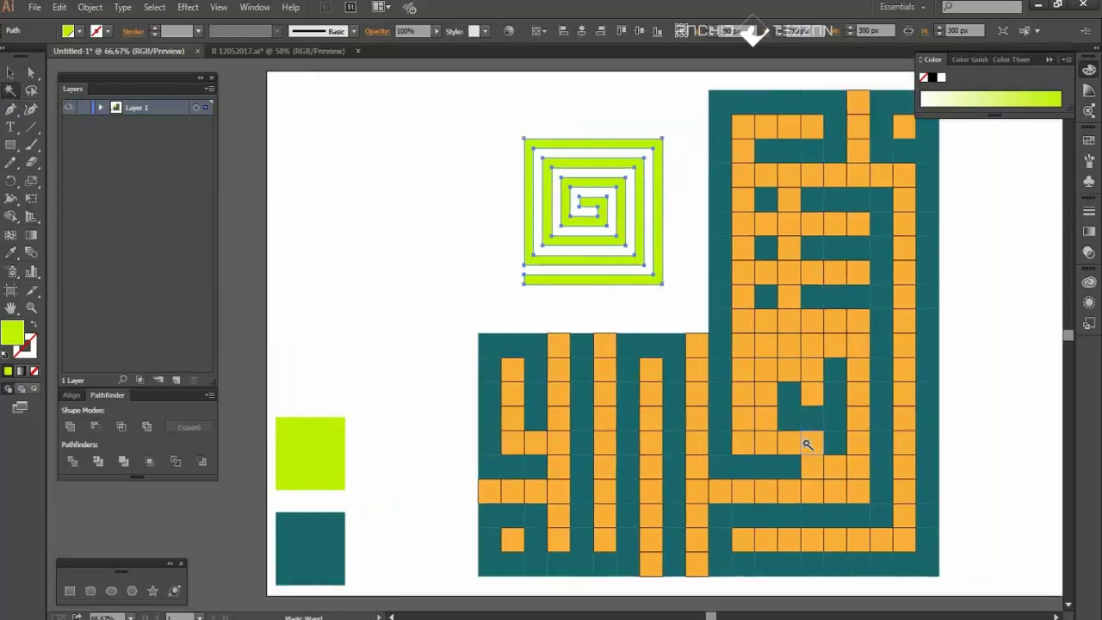
pyautogui.click(762, 347)
pyautogui.press('Delete')
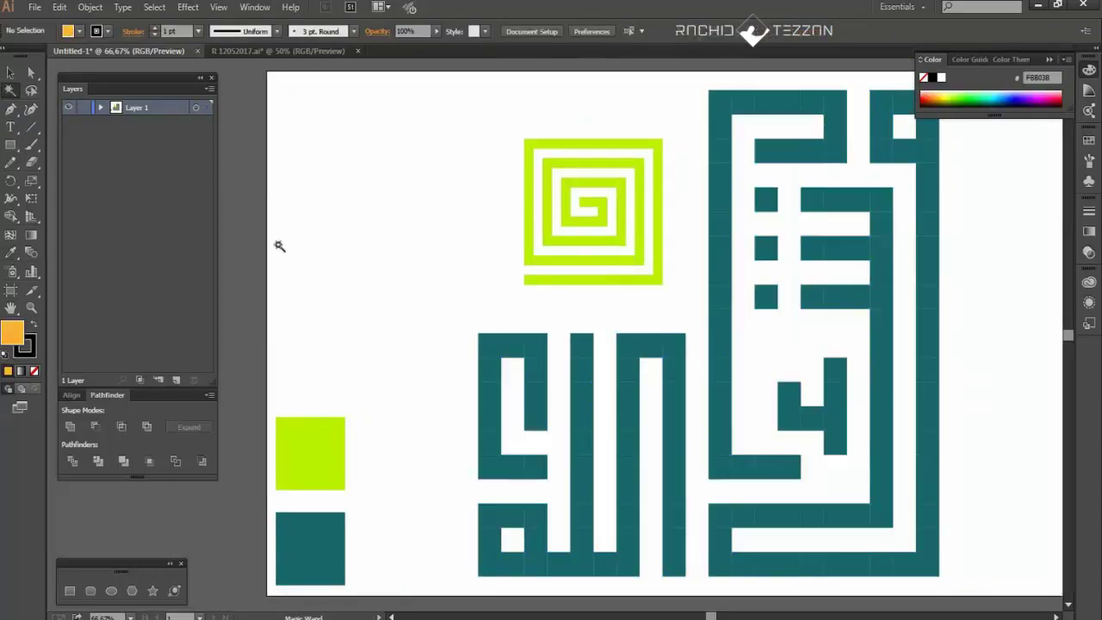
# - Unite the teal cells of the lower-left word into solid letter shapes, one connected letter group at a time
pyautogui.click(11, 74)
pyautogui.moveTo(458, 327); pyautogui.dragTo(549, 484)
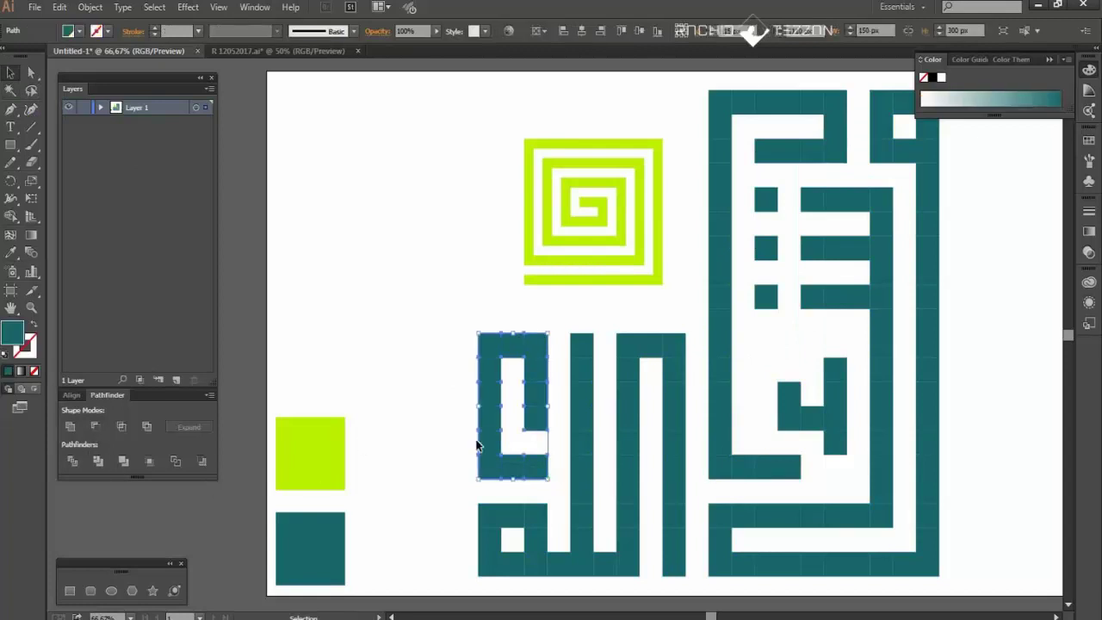
pyautogui.scroll(-3, 596, 487)
pyautogui.moveTo(696, 276); pyautogui.dragTo(577, 562)
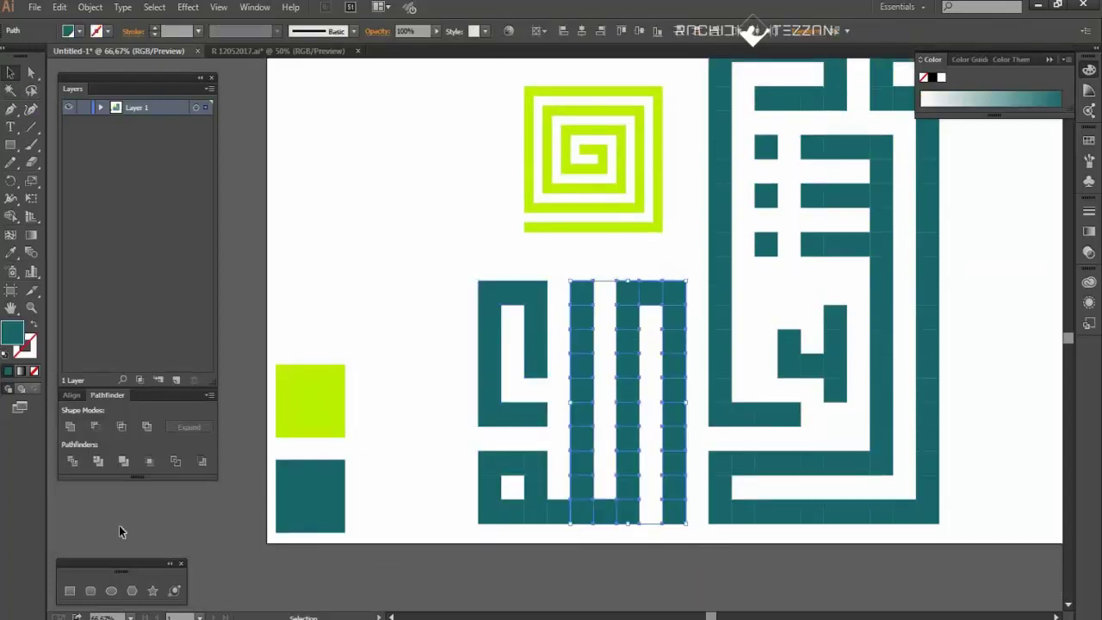
pyautogui.moveTo(441, 447); pyautogui.dragTo(601, 541)
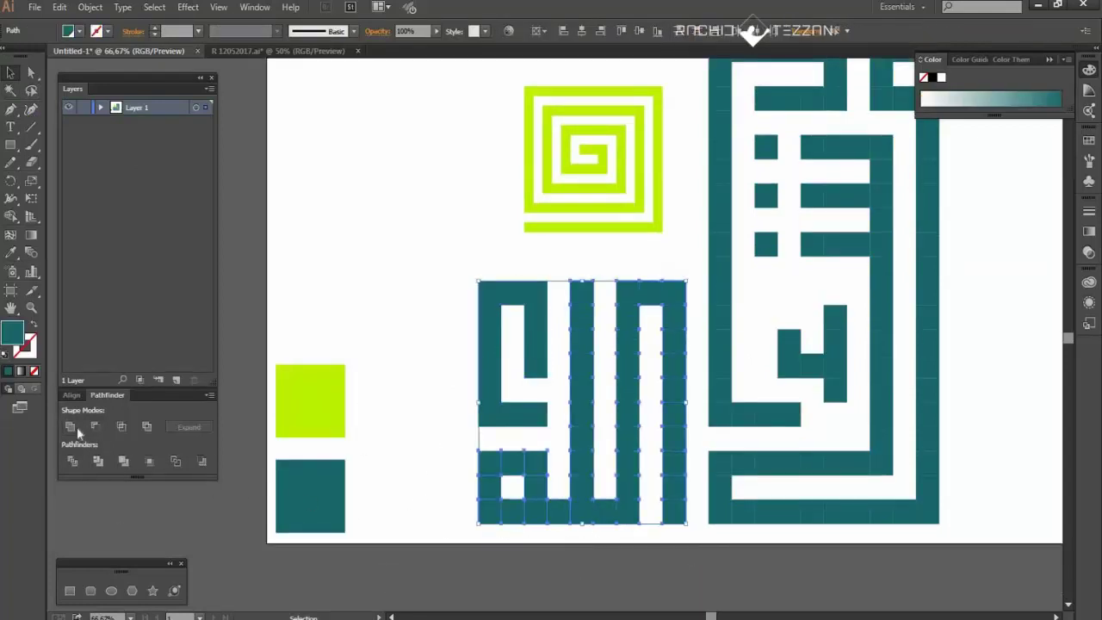
pyautogui.scroll(1, 687, 555)
# - Unite the teal cells of the long right-hand letter, including its base, tall stems, upper loop and three inner prongs
pyautogui.moveTo(972, 560); pyautogui.dragTo(866, 478)
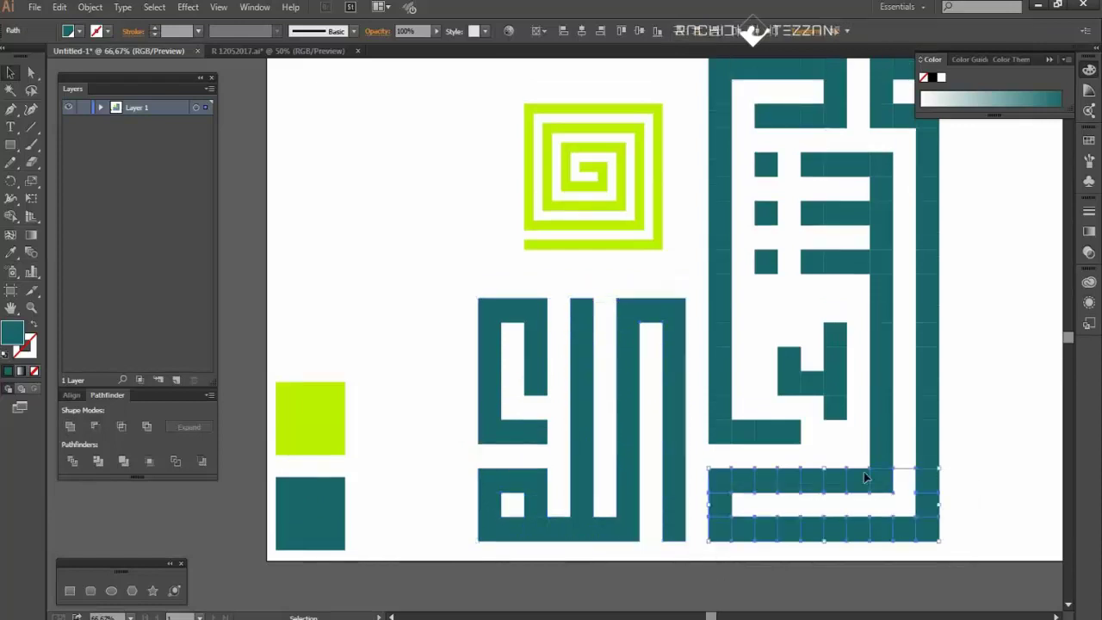
pyautogui.click(70, 427)
pyautogui.scroll(4, 532, 494)
pyautogui.scroll(-1, 530, 494)
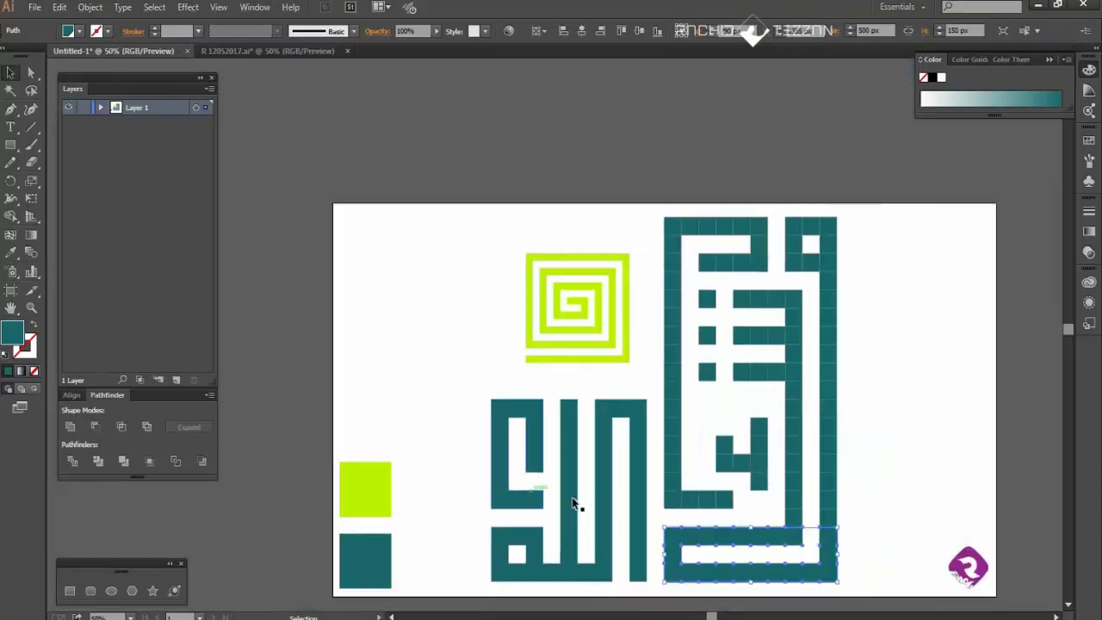
pyautogui.hscroll(2, 580, 506)
pyautogui.moveTo(835, 216); pyautogui.dragTo(758, 587)
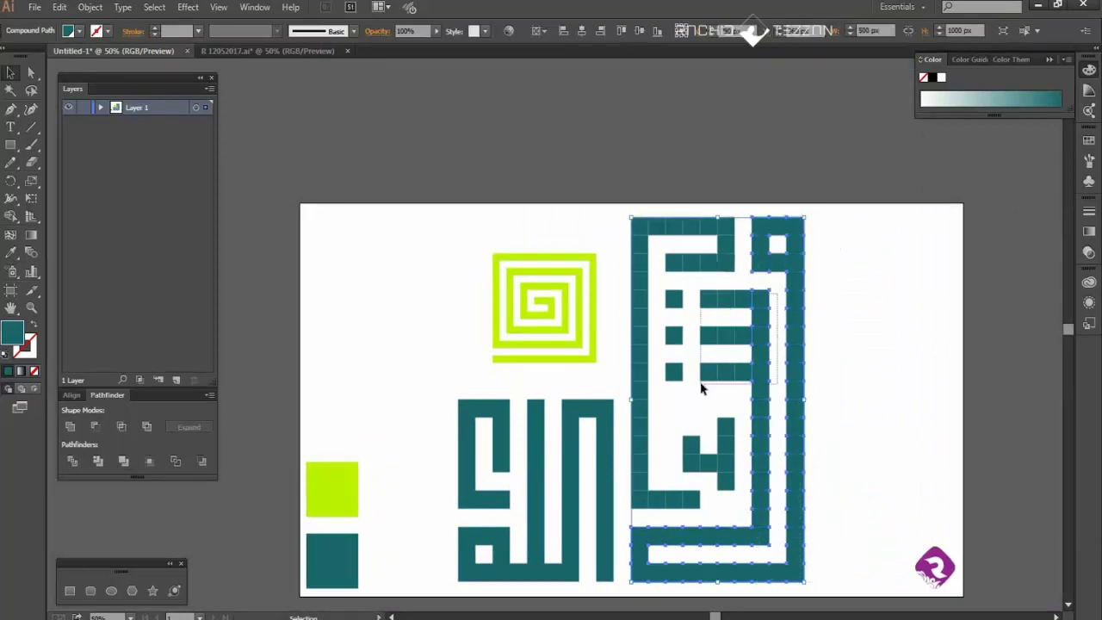
pyautogui.moveTo(711, 385); pyautogui.dragTo(711, 385)
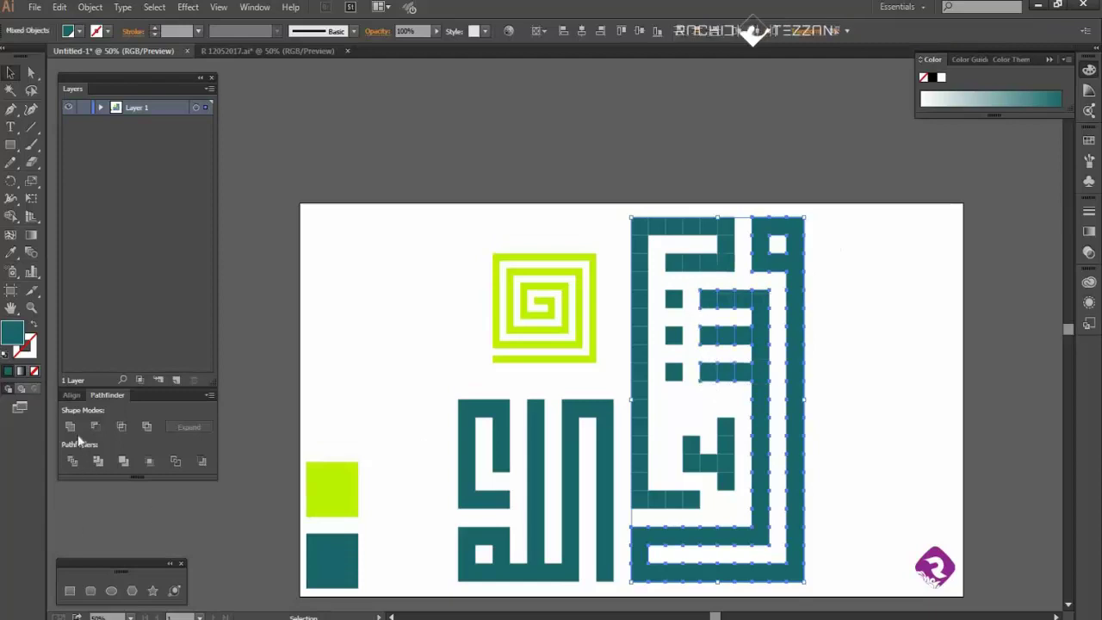
# - Unite the cells of the small inner letter, and those of the tall bracket-shaped letter with its lower foot and upper hook
pyautogui.moveTo(728, 489); pyautogui.dragTo(730, 491)
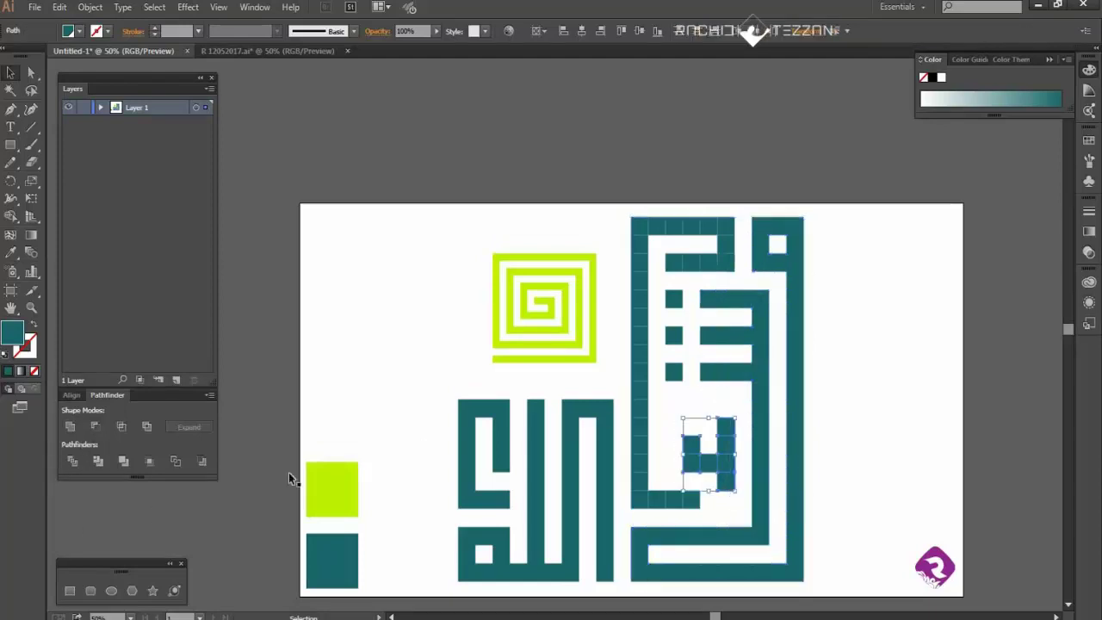
pyautogui.click(71, 428)
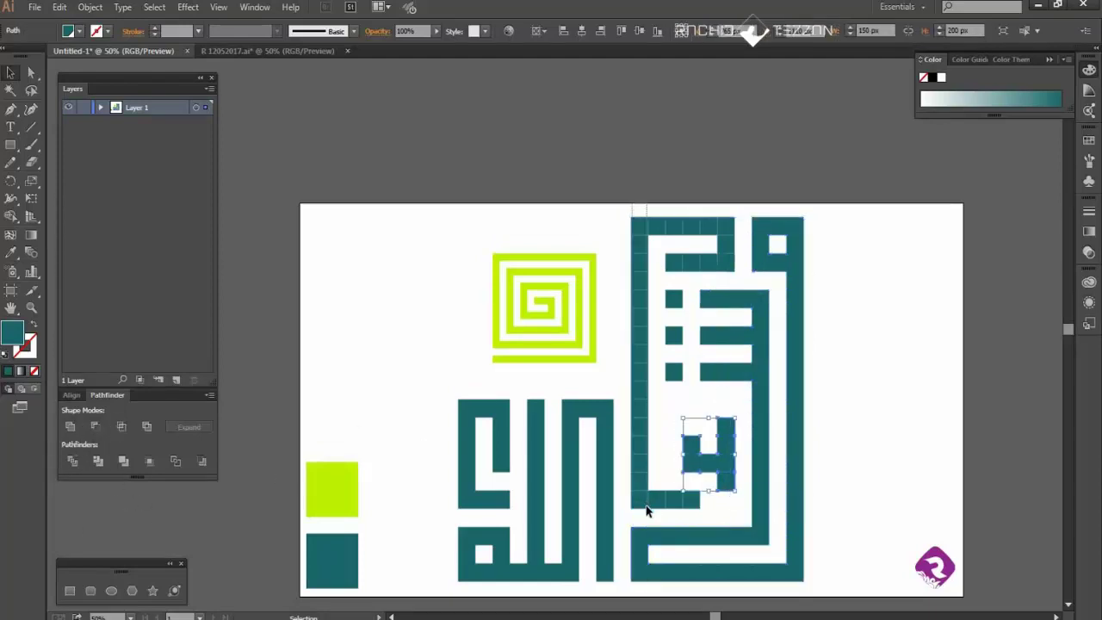
pyautogui.click(646, 506)
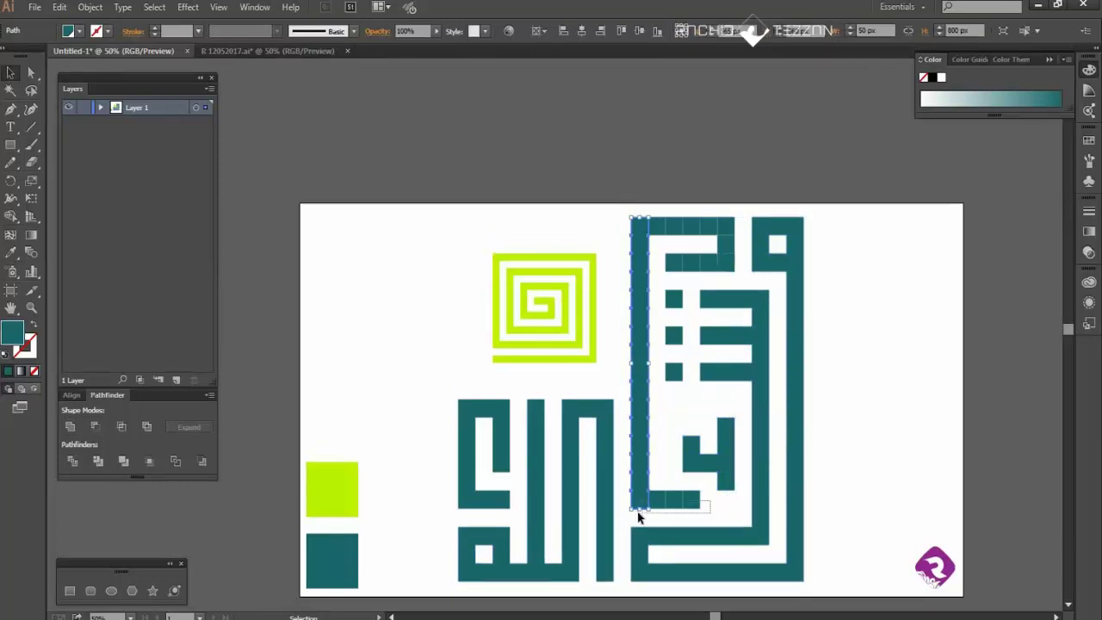
pyautogui.moveTo(638, 517); pyautogui.dragTo(639, 517)
pyautogui.click(69, 424)
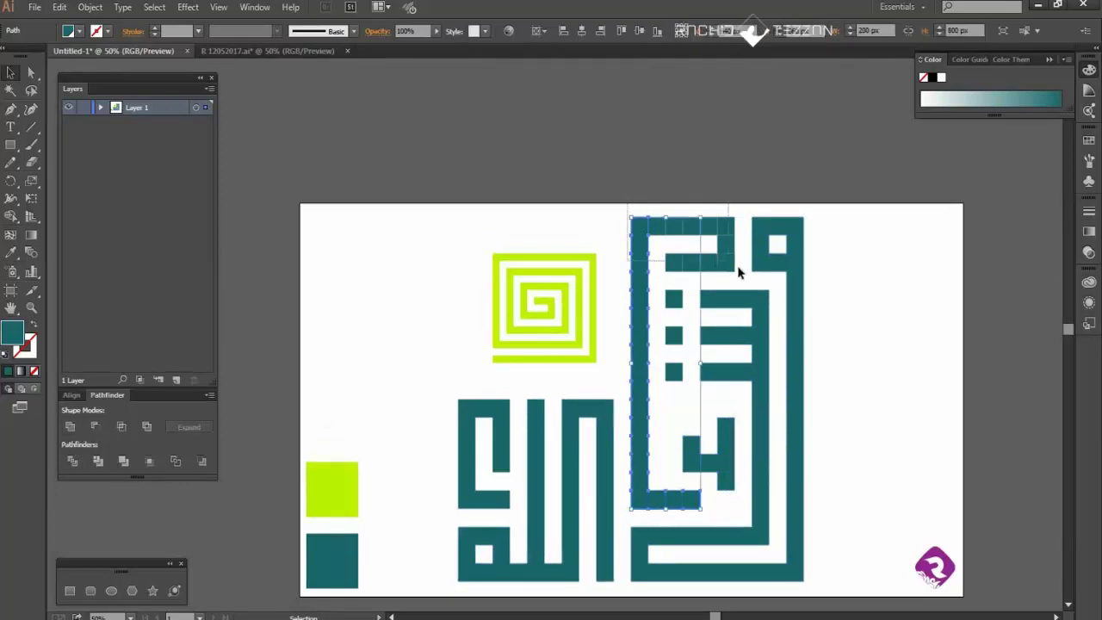
pyautogui.moveTo(738, 272); pyautogui.dragTo(738, 274)
pyautogui.click(71, 426)
pyautogui.click(860, 410)
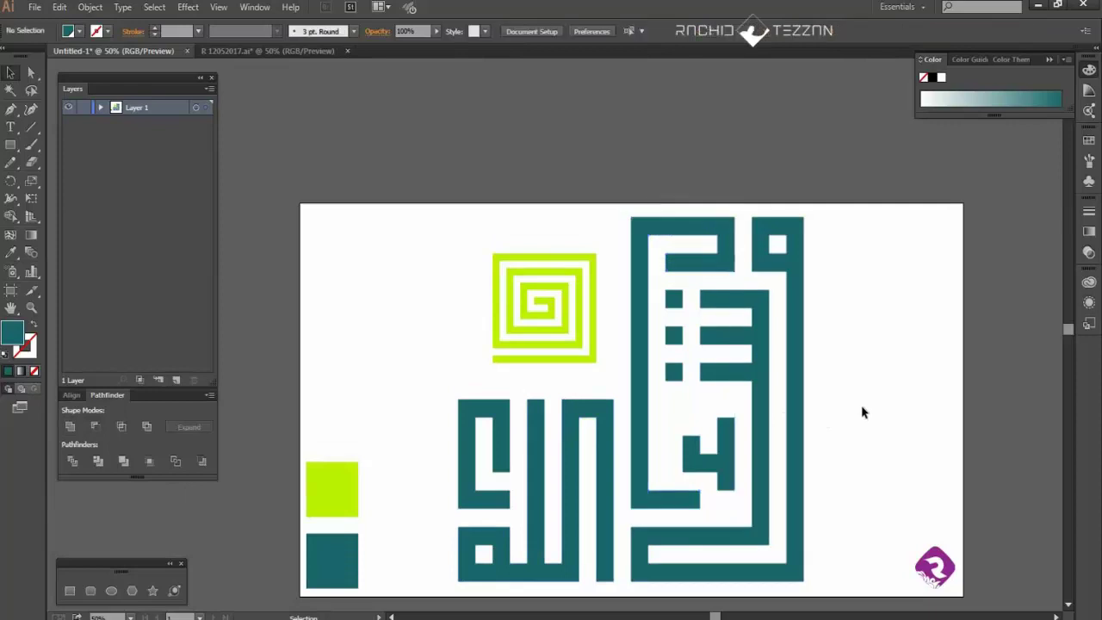
# - Recolour the three stacked square dots with the lime green of the reference square
pyautogui.scroll(-1, 860, 407)
pyautogui.moveTo(671, 247); pyautogui.dragTo(682, 358)
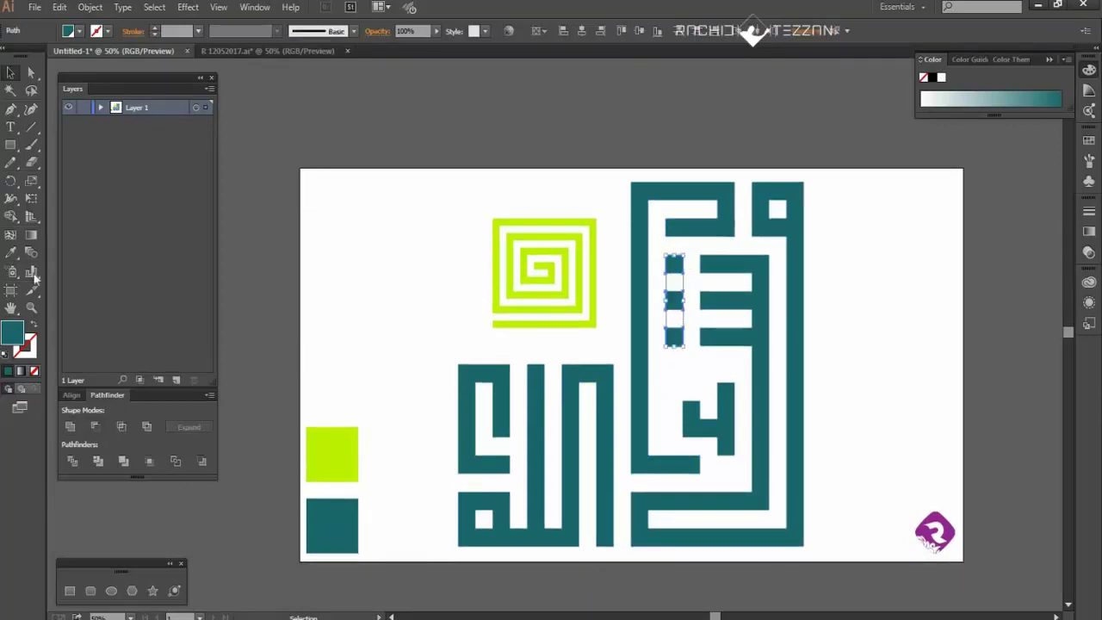
pyautogui.click(11, 252)
pyautogui.click(317, 448)
pyautogui.press('v')
# - Recolour the tall bracket-shaped letter beside the dots with the dots' lime green
pyautogui.click(724, 415)
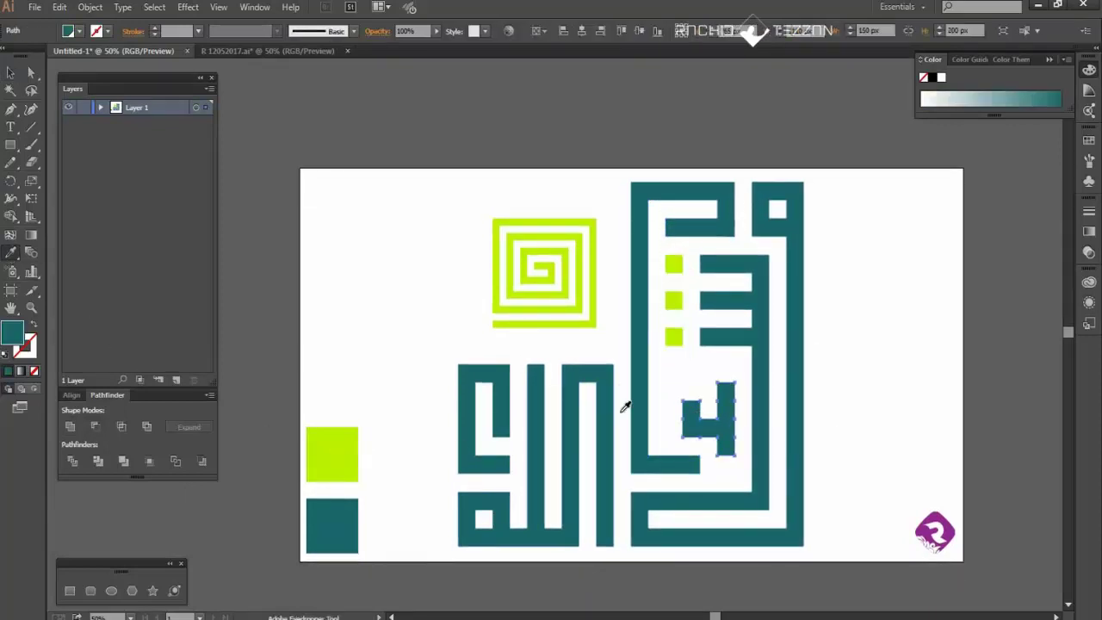
pyautogui.keyDown('ctrl'); pyautogui.click(665, 373); pyautogui.keyUp('ctrl')
pyautogui.keyDown('ctrl'); pyautogui.click(642, 365); pyautogui.keyUp('ctrl')
pyautogui.click(673, 338)
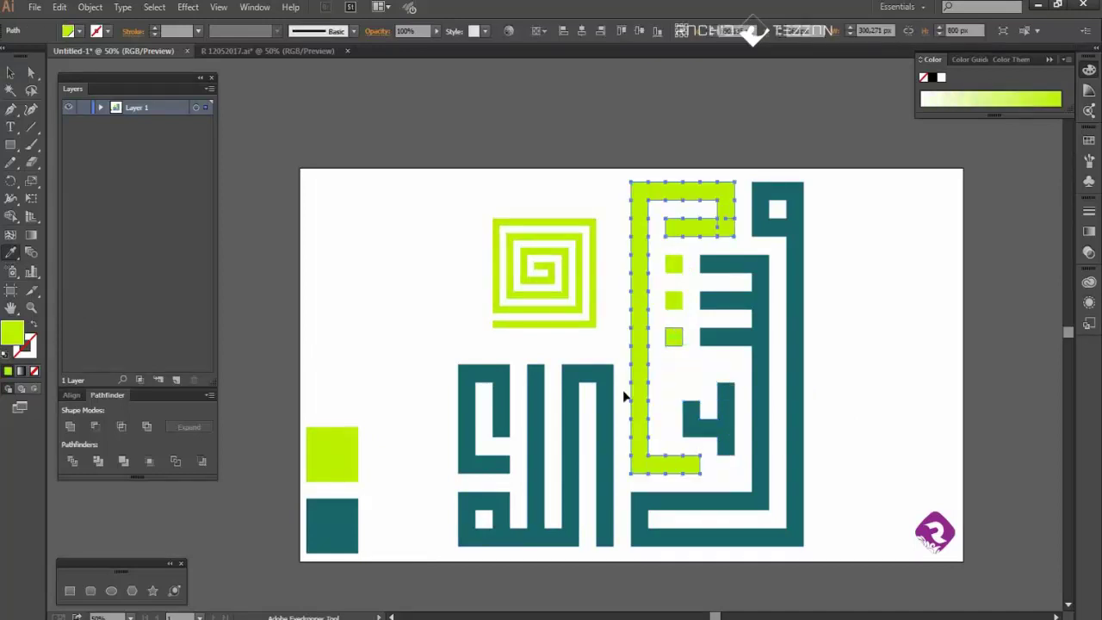
# - Recolour the hooked letter at the upper left of the lower-left word with the spiral's lime green
pyautogui.keyDown('ctrl'); pyautogui.click(499, 423); pyautogui.keyUp('ctrl')
pyautogui.click(542, 306)
pyautogui.keyDown('ctrl'); pyautogui.click(888, 372); pyautogui.keyUp('ctrl')
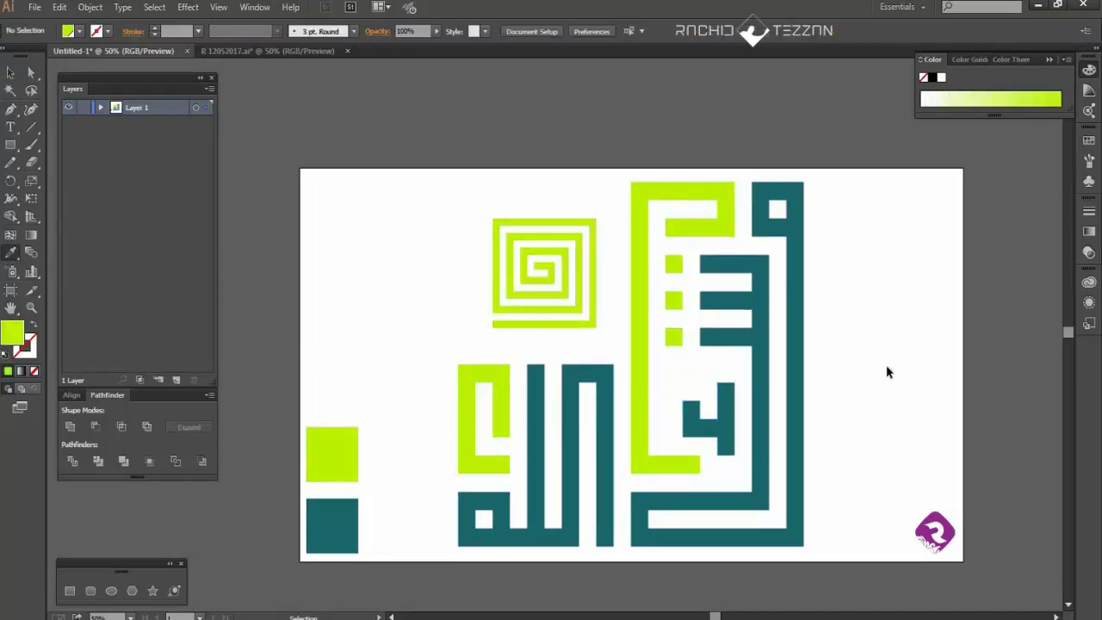
pyautogui.scroll(-1, 892, 362)
pyautogui.click(11, 74)
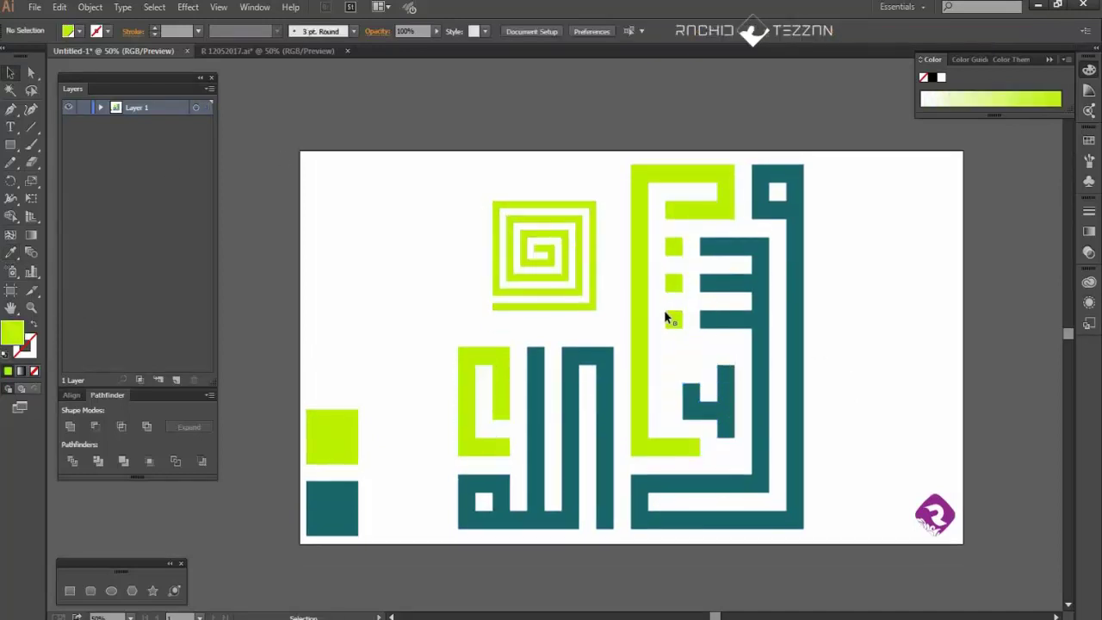
# - Group the complete lettering design, including the lime spiral
pyautogui.moveTo(448, 169); pyautogui.dragTo(829, 543)
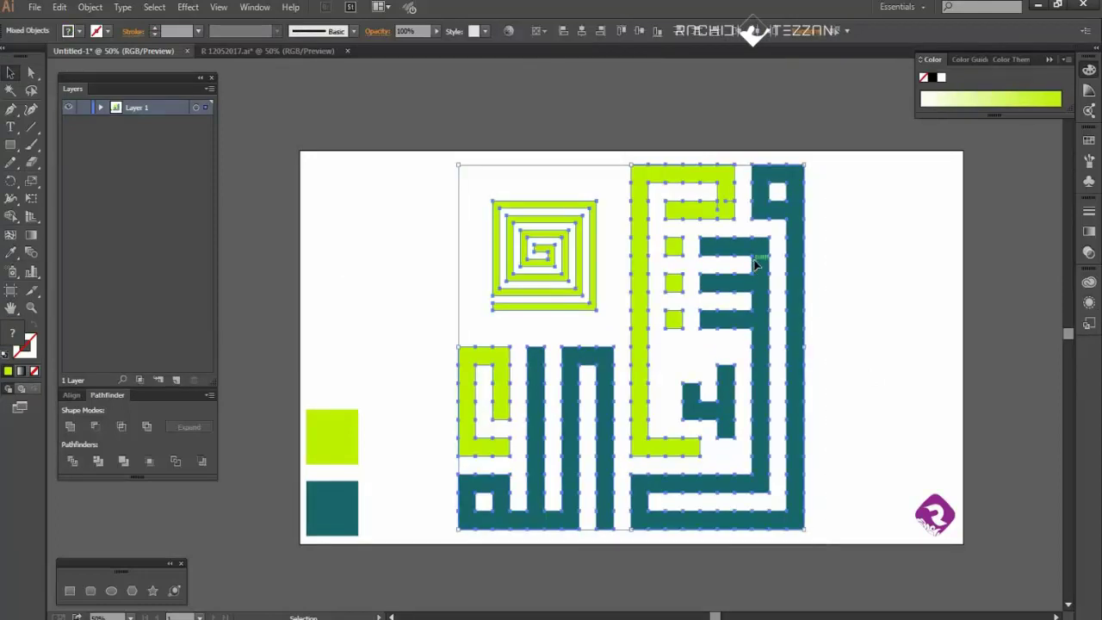
pyautogui.rightClick(766, 260)
pyautogui.click(783, 331)
# - Scale the lettering group down to about 328 px square and centre it vertically on the artboard
pyautogui.moveTo(457, 165); pyautogui.dragTo(689, 409)
pyautogui.click(638, 31)
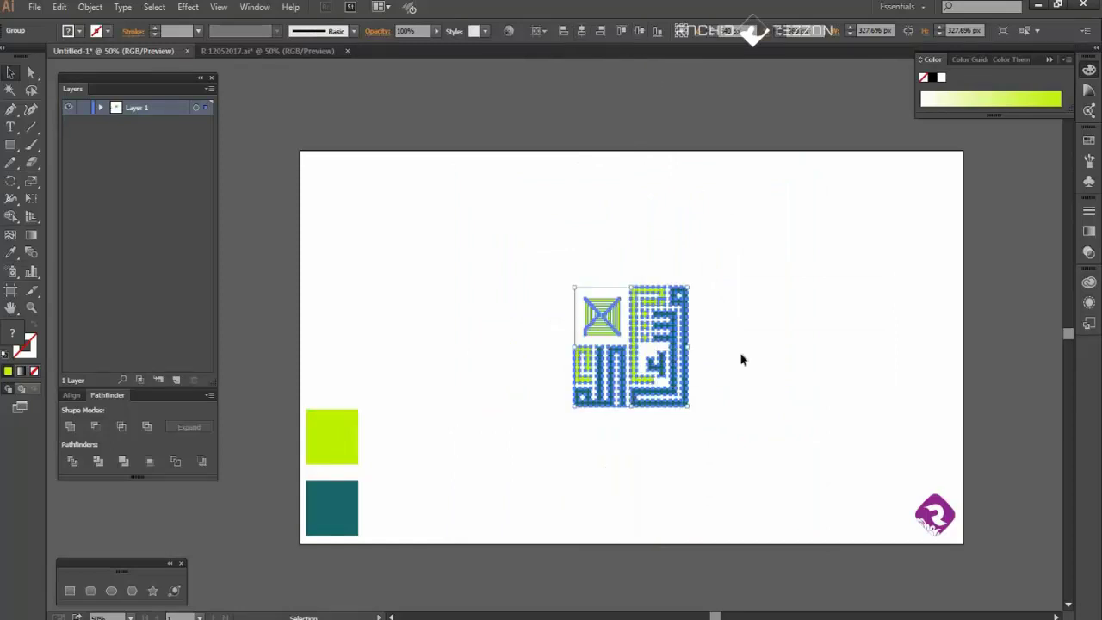
pyautogui.click(740, 356)
pyautogui.scroll(2, 678, 408)
pyautogui.moveTo(600, 403); pyautogui.dragTo(603, 267)
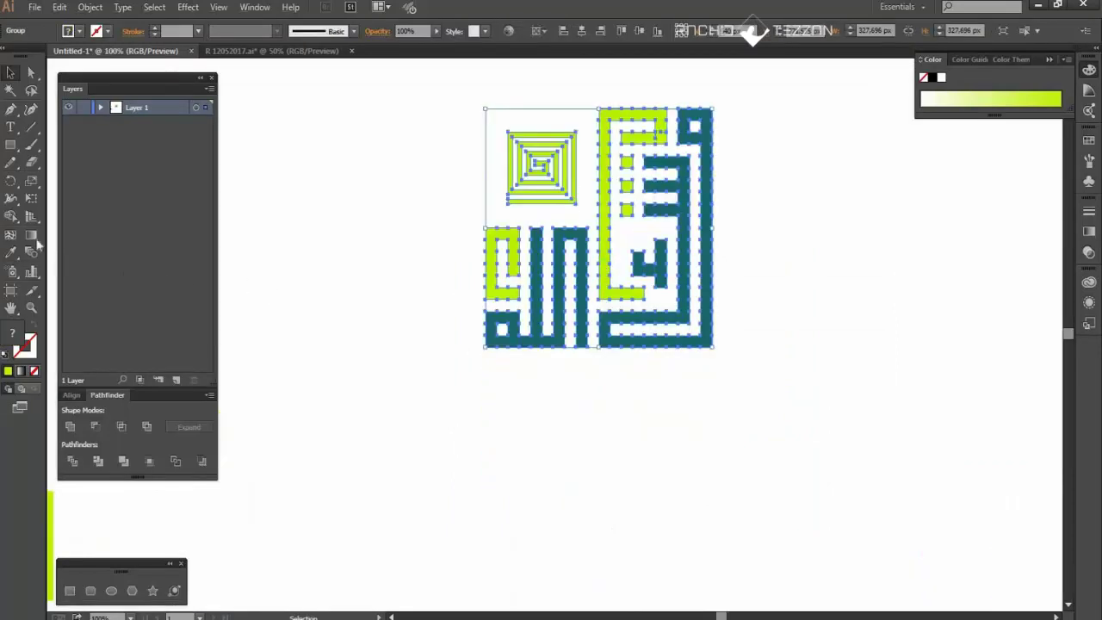
pyautogui.click(255, 327)
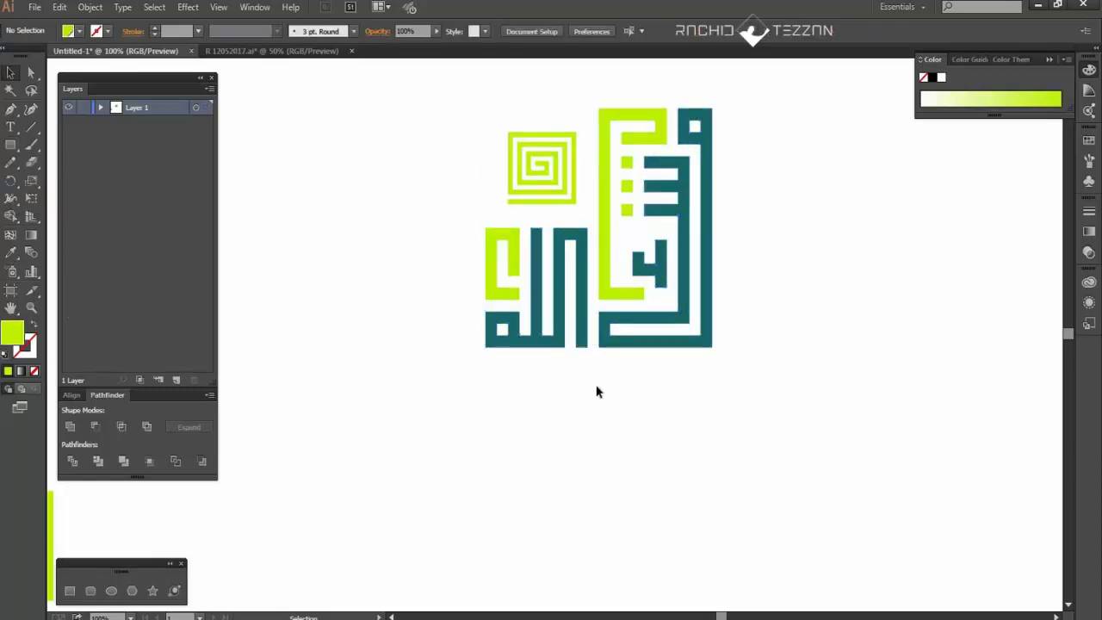
# - Draw a thin horizontal bar flush beneath the lettering, slightly wider than the design, and fill it with orange
pyautogui.scroll(1, 594, 394)
pyautogui.click(10, 148)
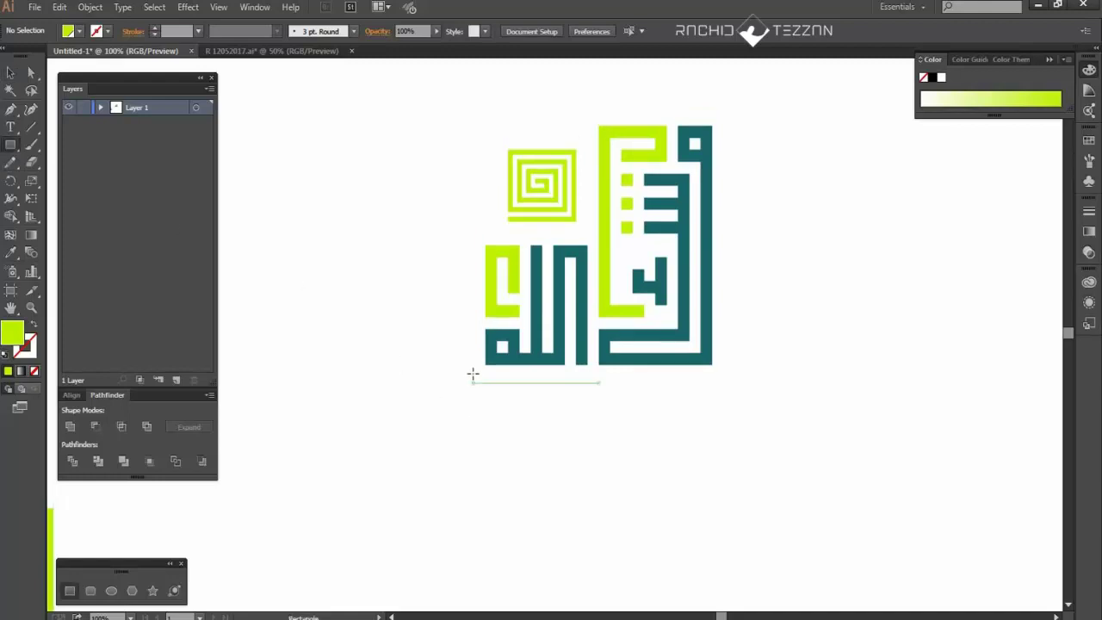
pyautogui.moveTo(472, 365)
pyautogui.mouseDown()
pyautogui.moveTo(630, 396)
pyautogui.moveTo(728, 377)
pyautogui.mouseUp()
pyautogui.click(1089, 140)
pyautogui.click(1053, 172)
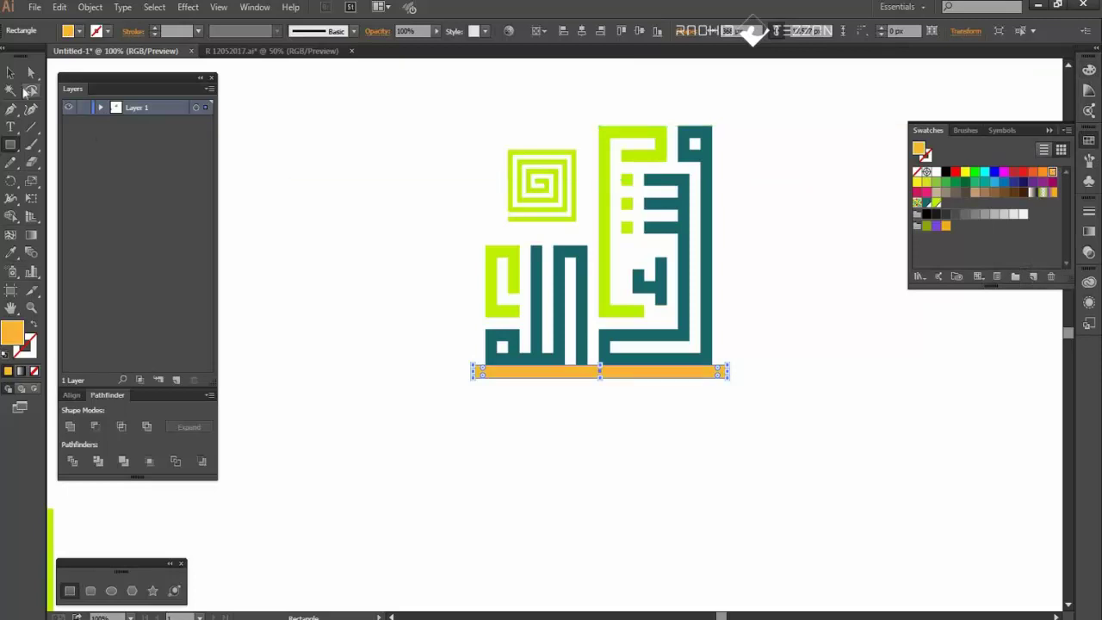
pyautogui.press('v')
pyautogui.click(620, 463)
# - Place an upright copy of the orange bar flush against the lettering's right edge, crossing the horizontal bar
pyautogui.scroll(1, 687, 377)
pyautogui.scroll(6, 686, 384)
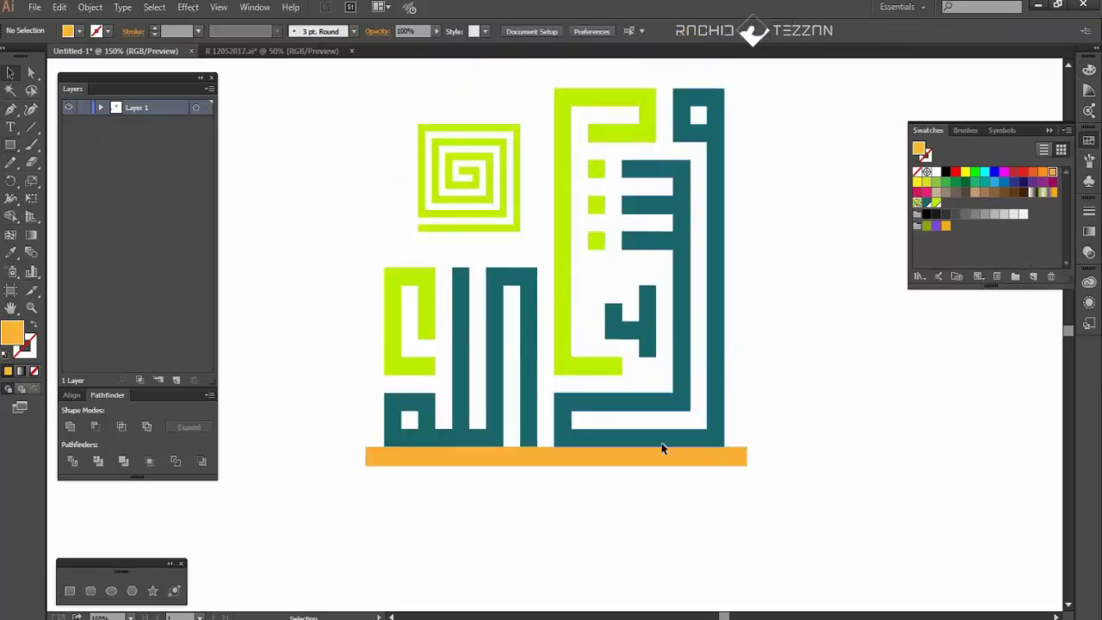
pyautogui.click(647, 473)
pyautogui.moveTo(648, 476); pyautogui.dragTo(728, 358)
pyautogui.click(772, 385)
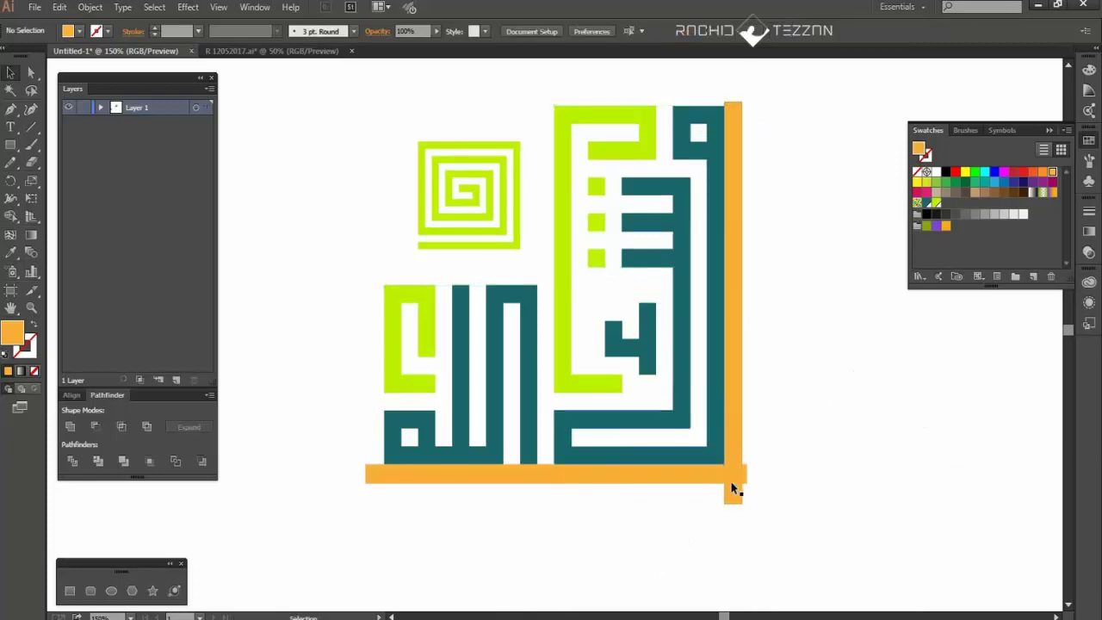
# - Trim the overhanging ends where the two orange bars cross with Shape Builder, leaving a clean corner
pyautogui.moveTo(780, 457); pyautogui.dragTo(730, 508)
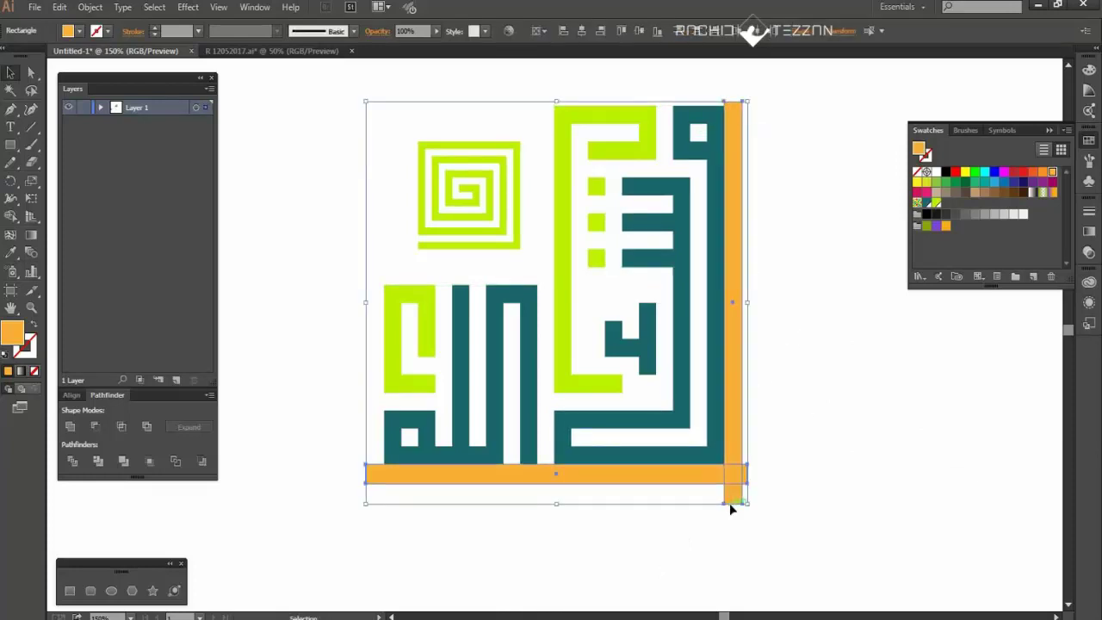
pyautogui.click(11, 216)
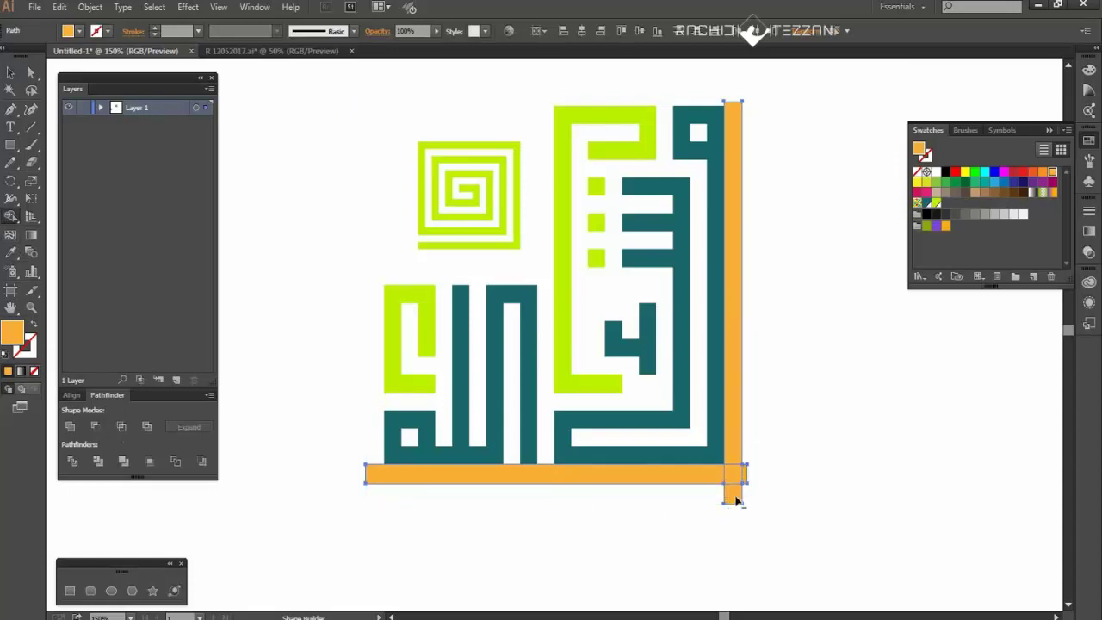
pyautogui.keyDown('alt'); pyautogui.click(736, 499); pyautogui.keyUp('alt')
pyautogui.click(10, 72)
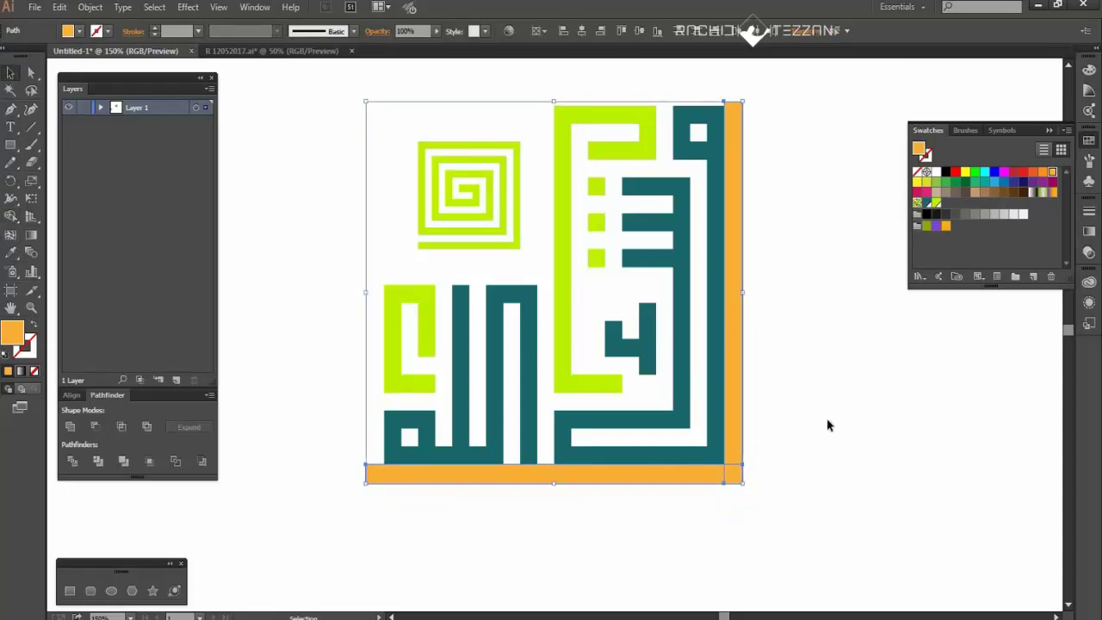
pyautogui.click(765, 462)
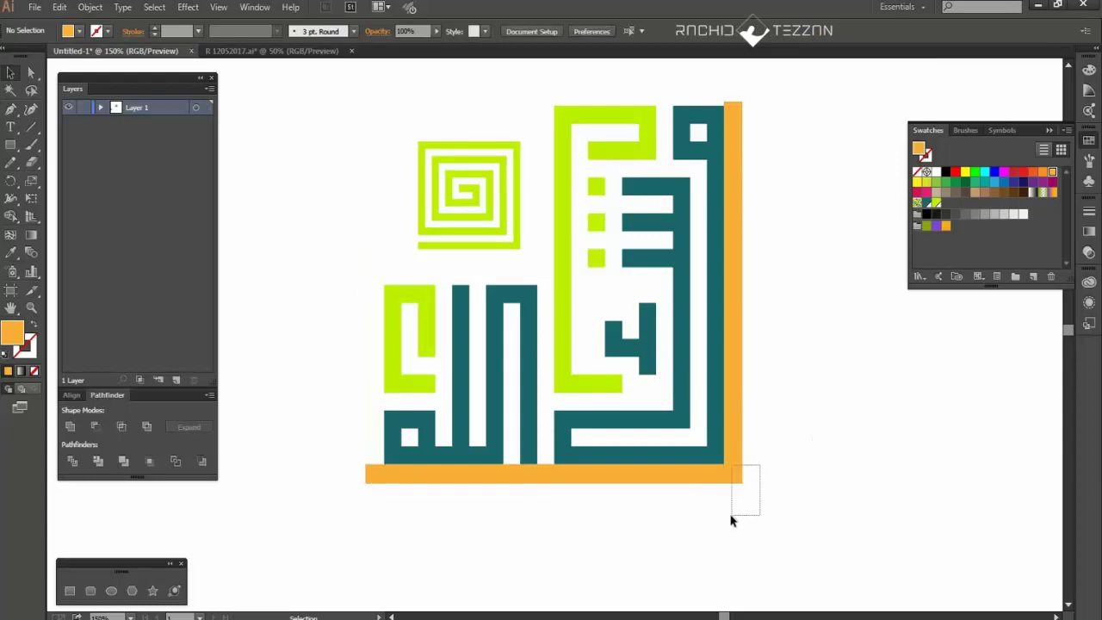
pyautogui.moveTo(731, 520); pyautogui.dragTo(794, 484)
pyautogui.click(681, 356)
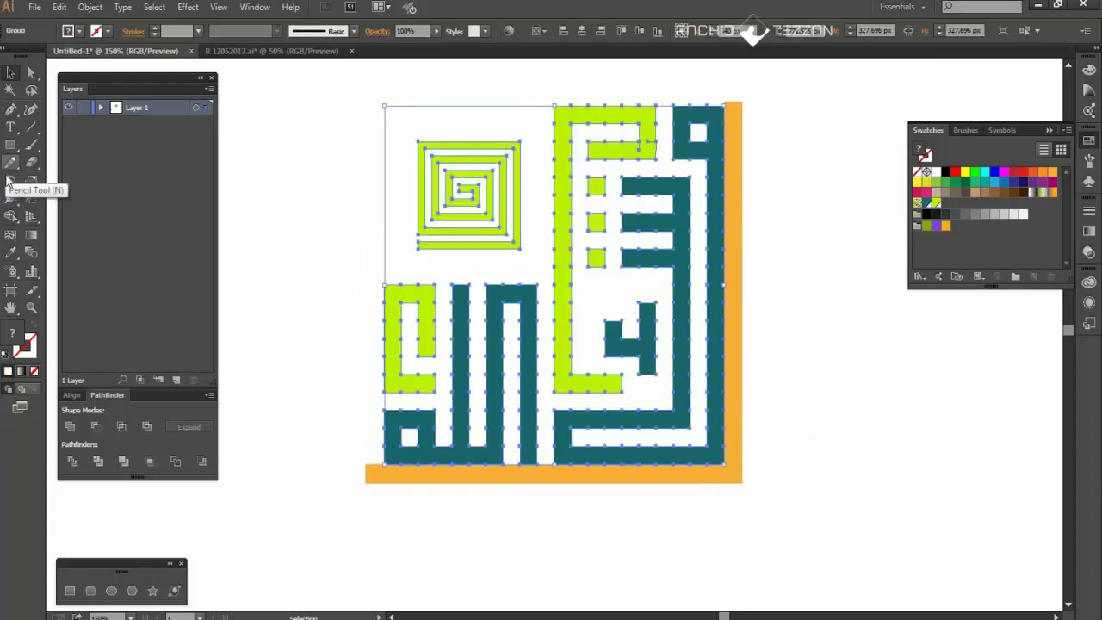
pyautogui.moveTo(10, 180); pyautogui.dragTo(103, 196)
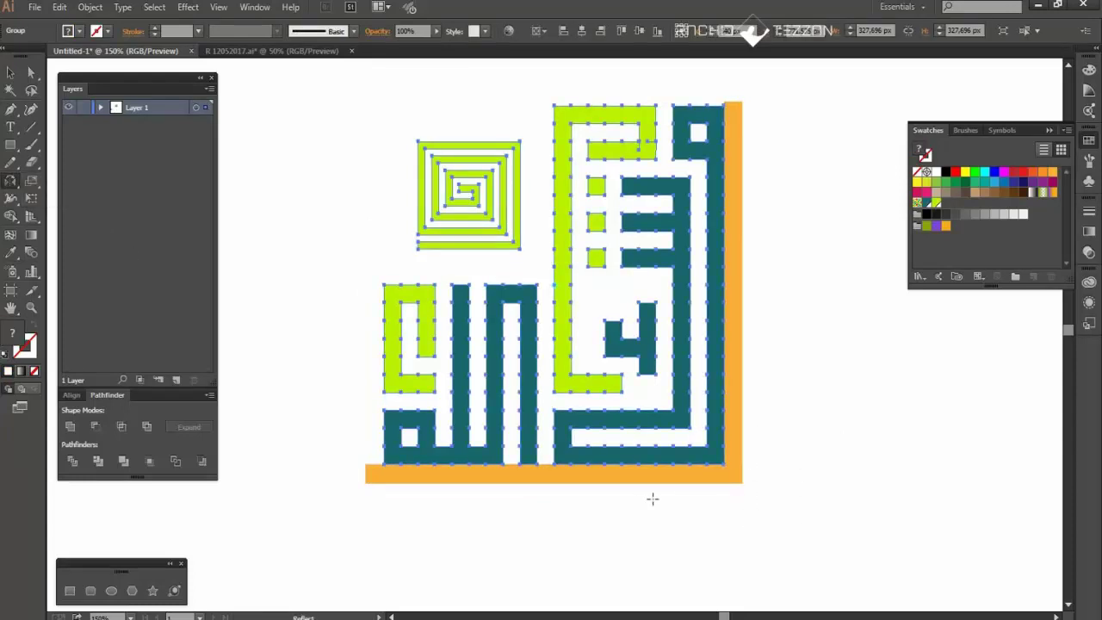
pyautogui.keyDown('alt'); pyautogui.click(742, 481); pyautogui.keyUp('alt')
pyautogui.click(691, 383)
pyautogui.click(718, 412)
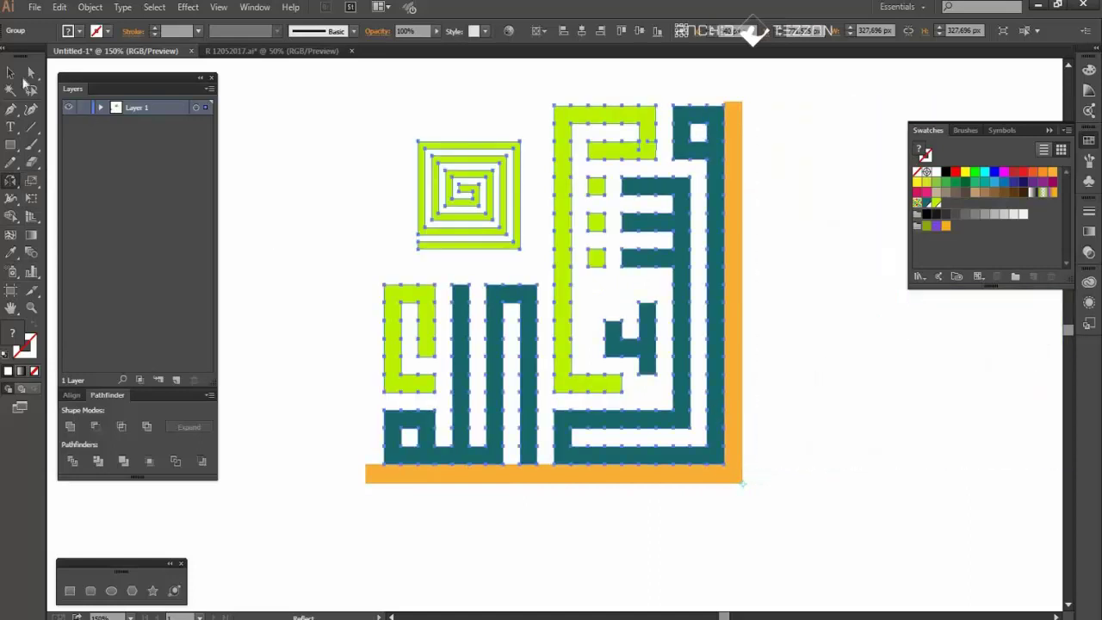
# - Unite the two orange bars into one L-shaped spacer
pyautogui.click(11, 72)
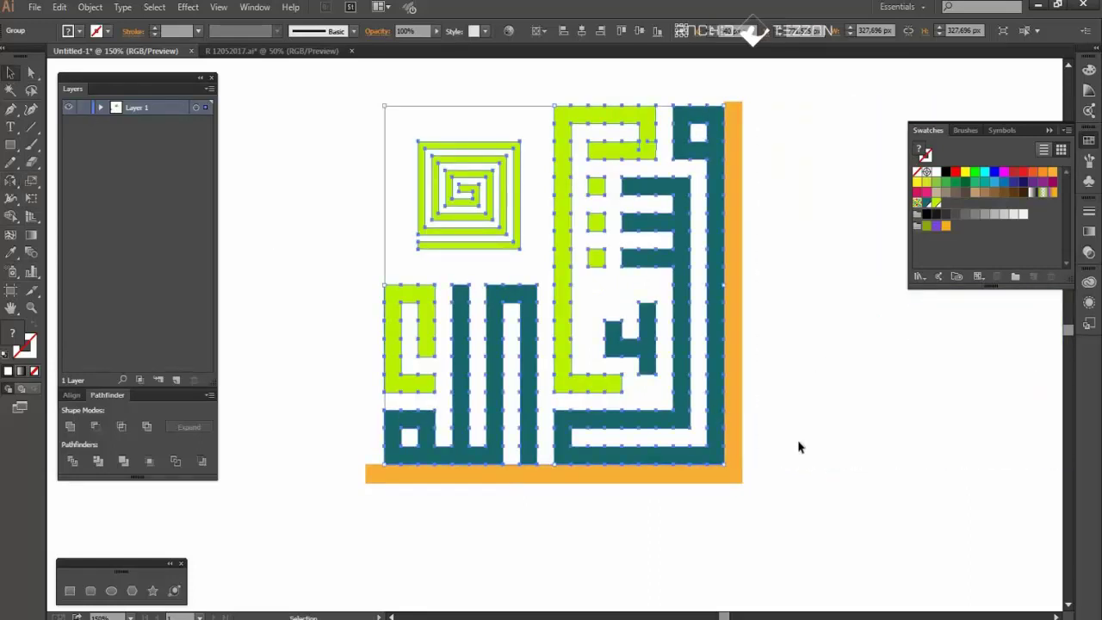
pyautogui.click(735, 478)
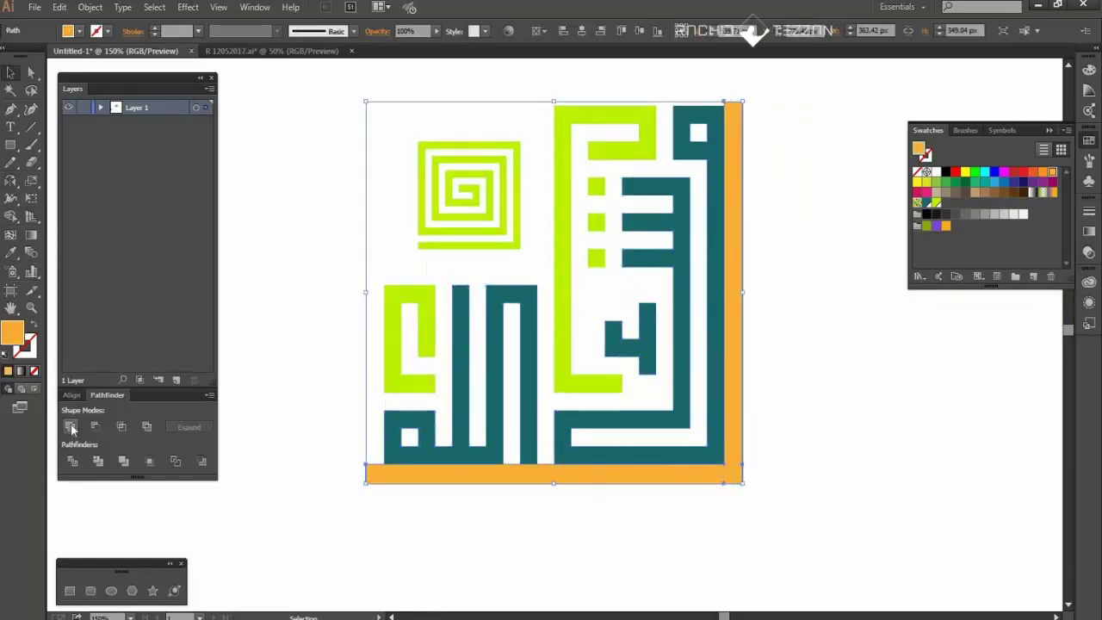
pyautogui.click(714, 458)
pyautogui.scroll(2, 673, 407)
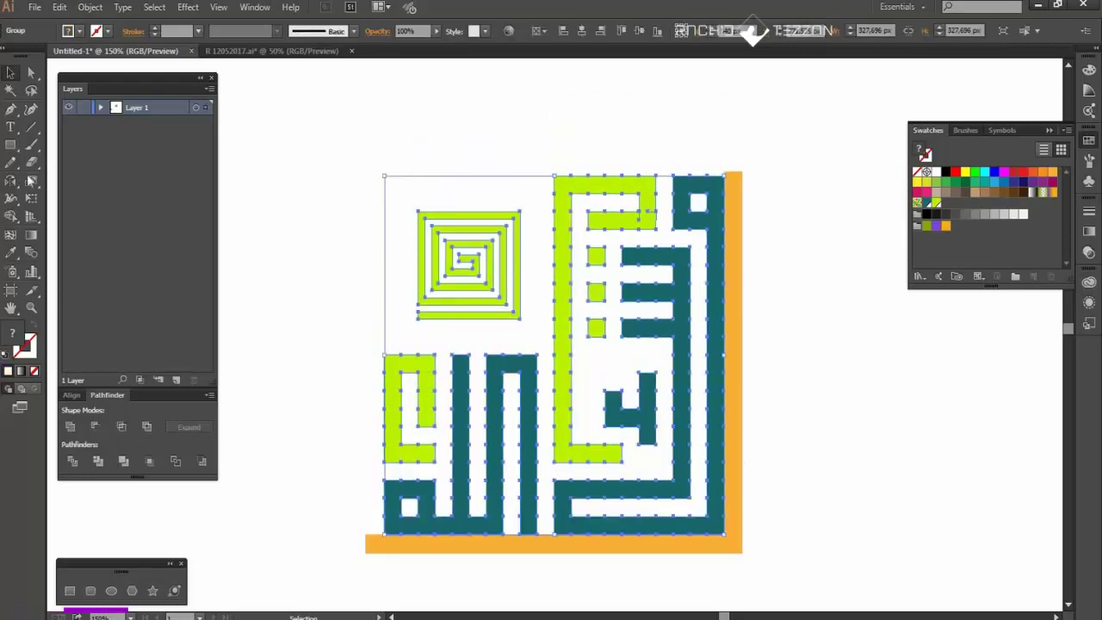
pyautogui.press('o')
pyautogui.keyDown('alt'); pyautogui.click(742, 171); pyautogui.keyUp('alt')
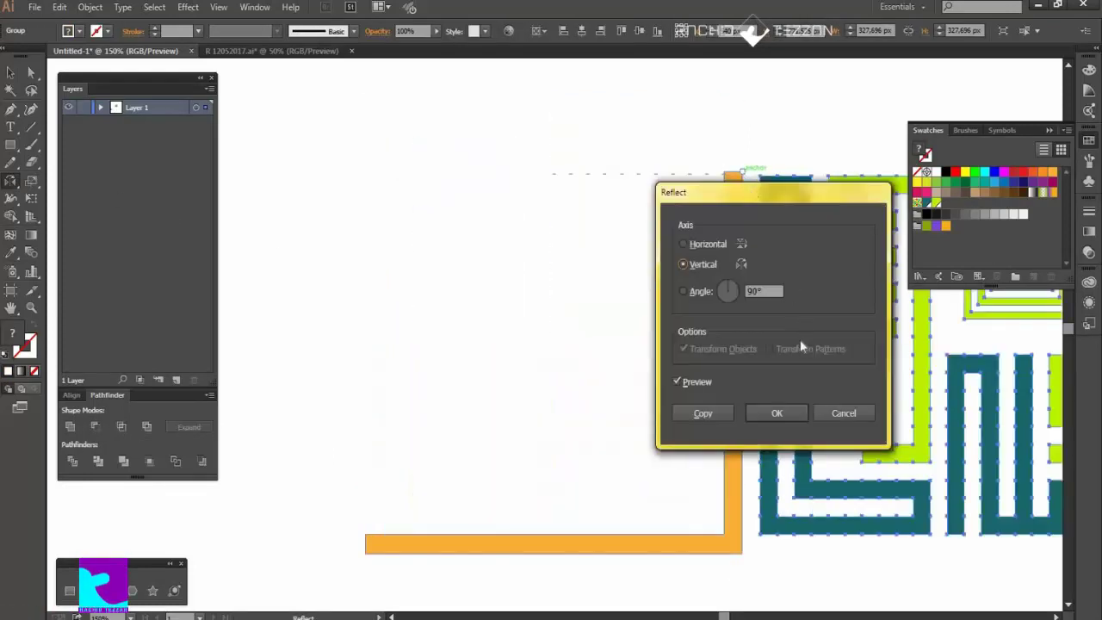
pyautogui.click(716, 412)
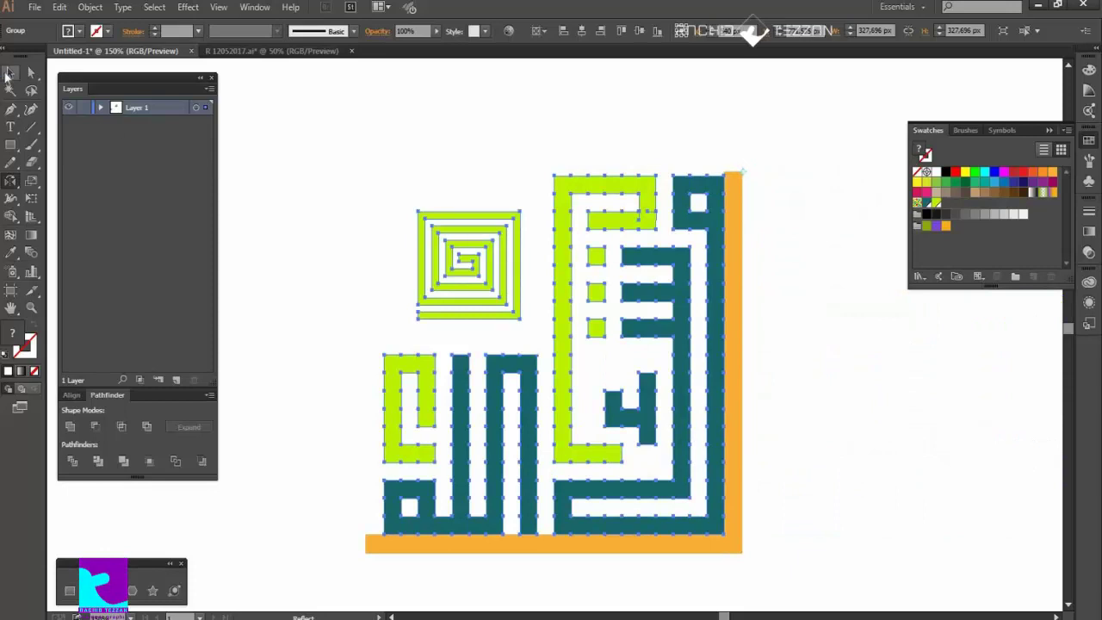
pyautogui.click(9, 73)
pyautogui.click(895, 328)
pyautogui.scroll(1, 731, 224)
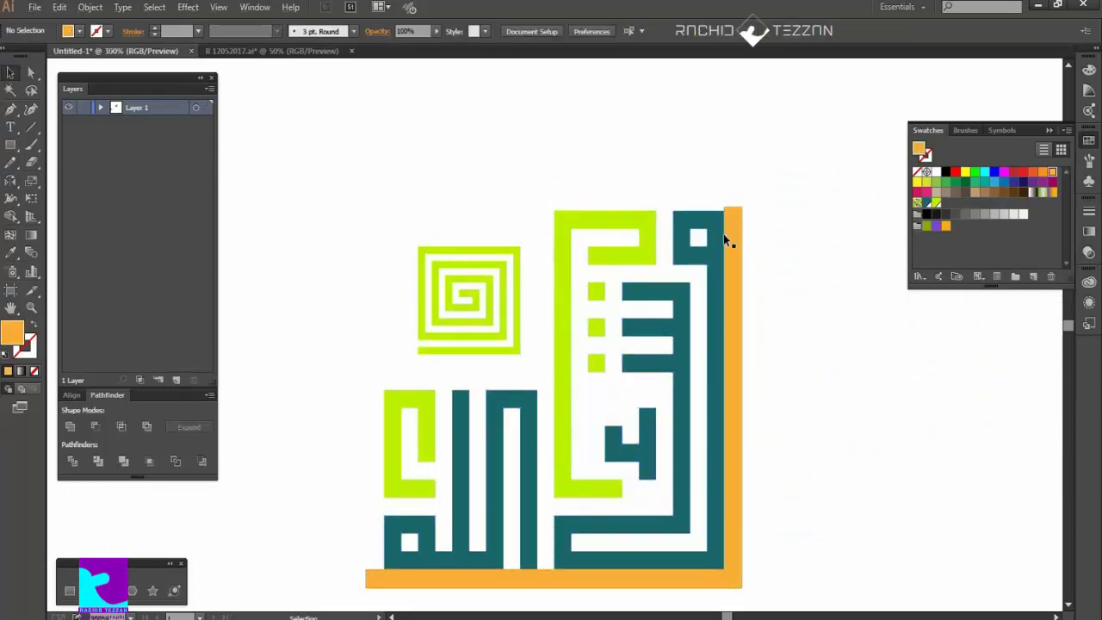
pyautogui.scroll(2, 734, 204)
pyautogui.click(695, 239)
pyautogui.click(10, 181)
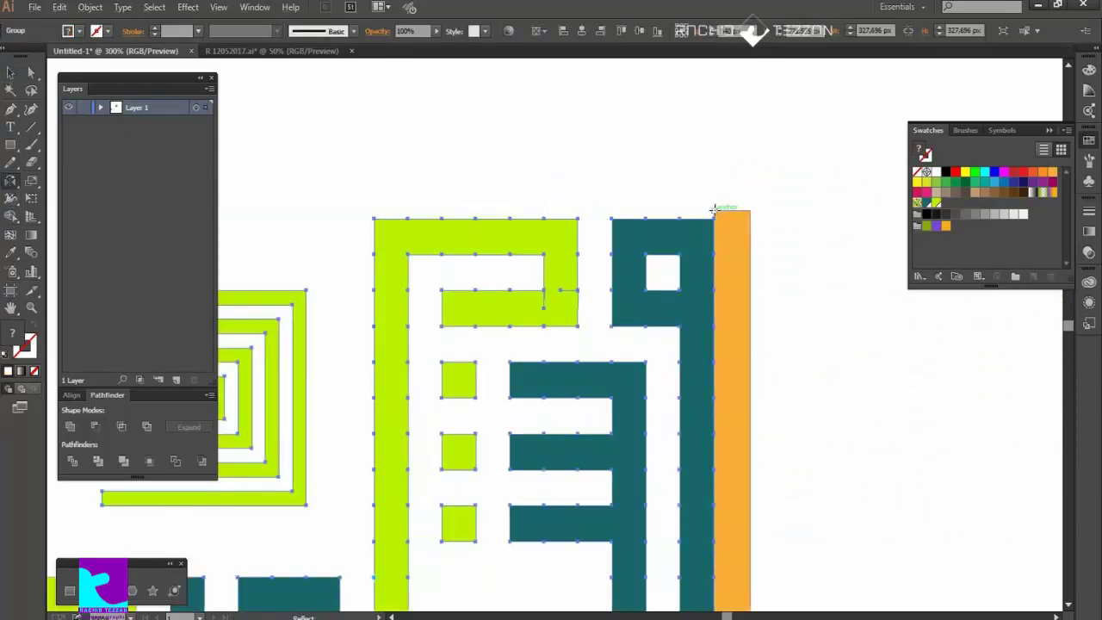
pyautogui.keyDown('alt'); pyautogui.click(713, 209); pyautogui.keyUp('alt')
pyautogui.click(842, 413)
pyautogui.scroll(-2, 732, 344)
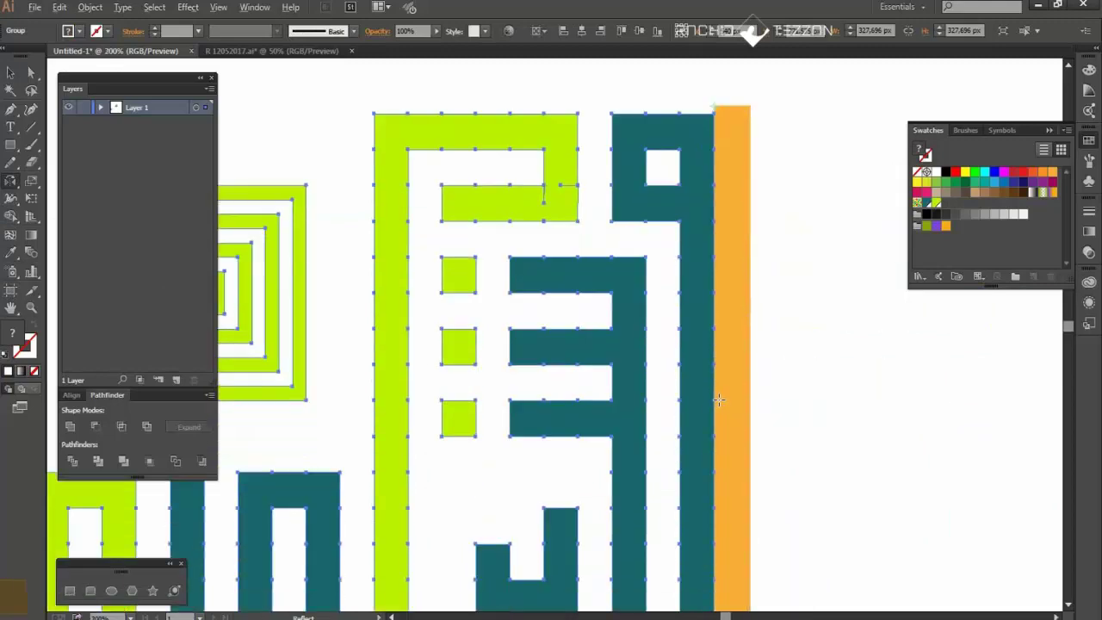
pyautogui.scroll(-2, 732, 172)
# - Create a copy of the lettering group reflected across the vertical axis
pyautogui.click(10, 73)
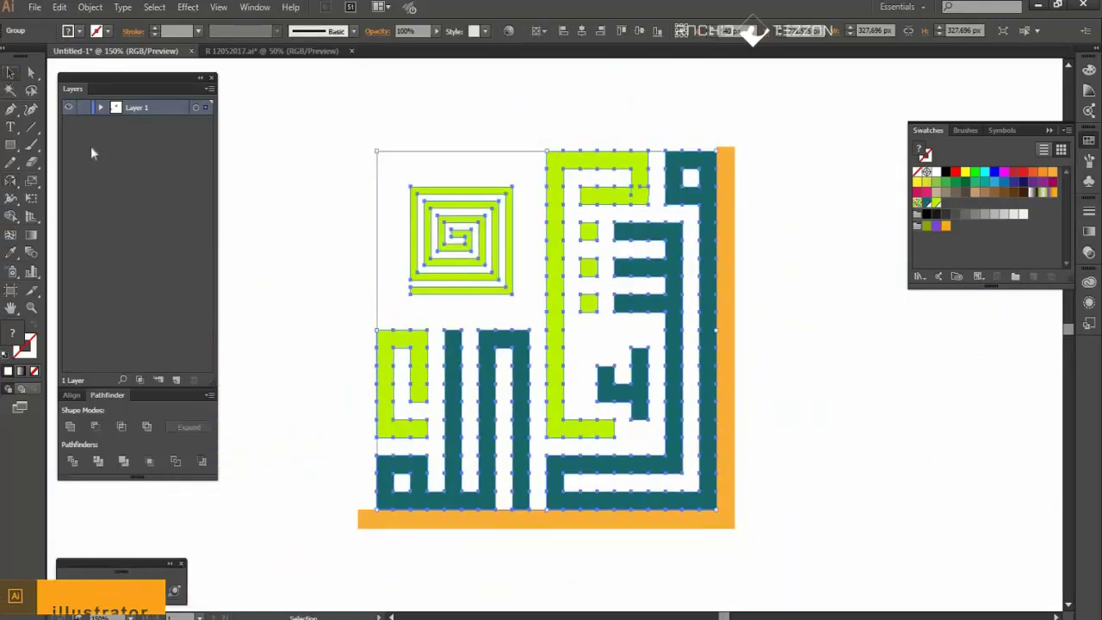
pyautogui.click(334, 261)
pyautogui.click(424, 267)
pyautogui.click(11, 183)
pyautogui.doubleClick(11, 184)
pyautogui.click(703, 413)
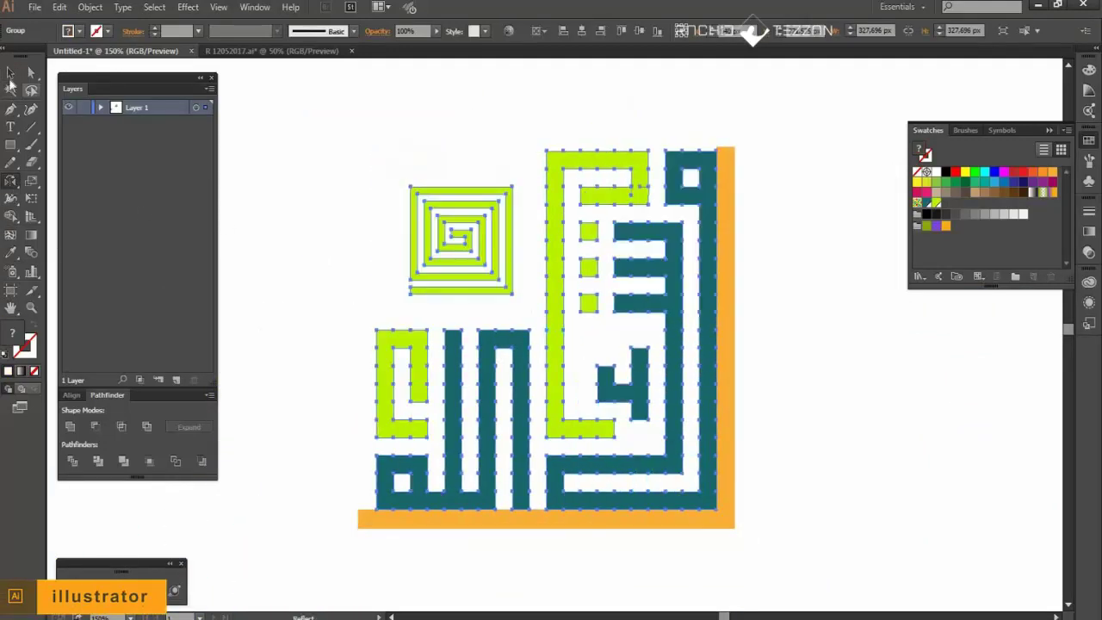
# - Move the mirrored lettering copy flush against the outer side of the upright orange bar, level with the original
pyautogui.press('v')
pyautogui.hotkey('ctrl', 'shift', 'a')
pyautogui.moveTo(389, 242); pyautogui.dragTo(737, 280)
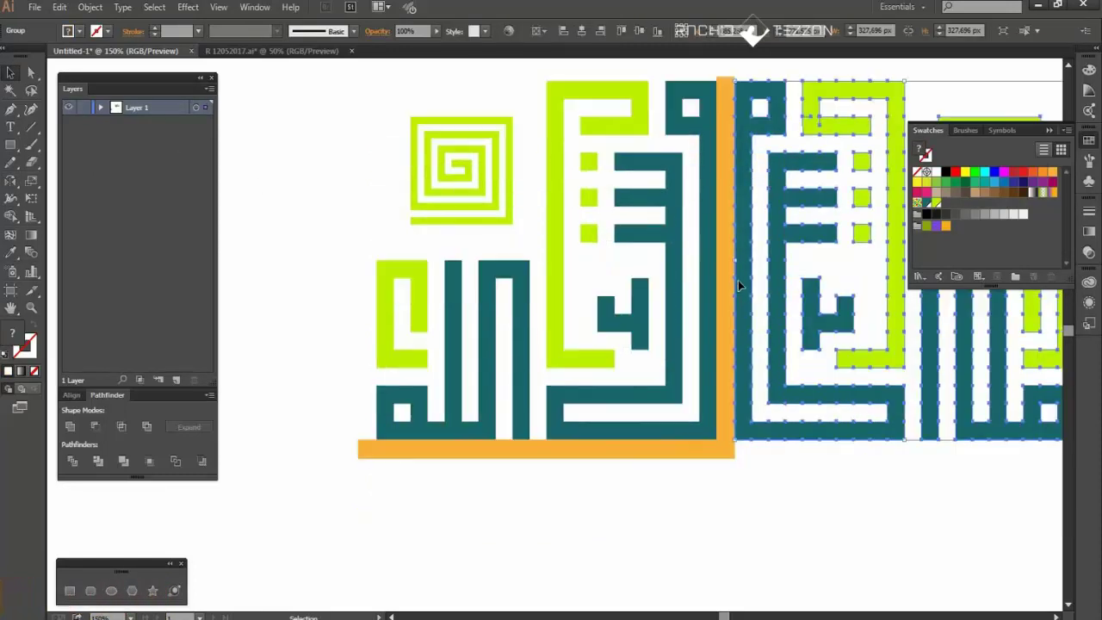
pyautogui.click(696, 500)
# - Select both lettering groups and create a copy of them reflected across the horizontal axis
pyautogui.hotkey('ctrl', '-')
pyautogui.hotkey('ctrl', '-')
pyautogui.click(639, 385)
pyautogui.keyDown('shift'); pyautogui.click(695, 388); pyautogui.keyUp('shift')
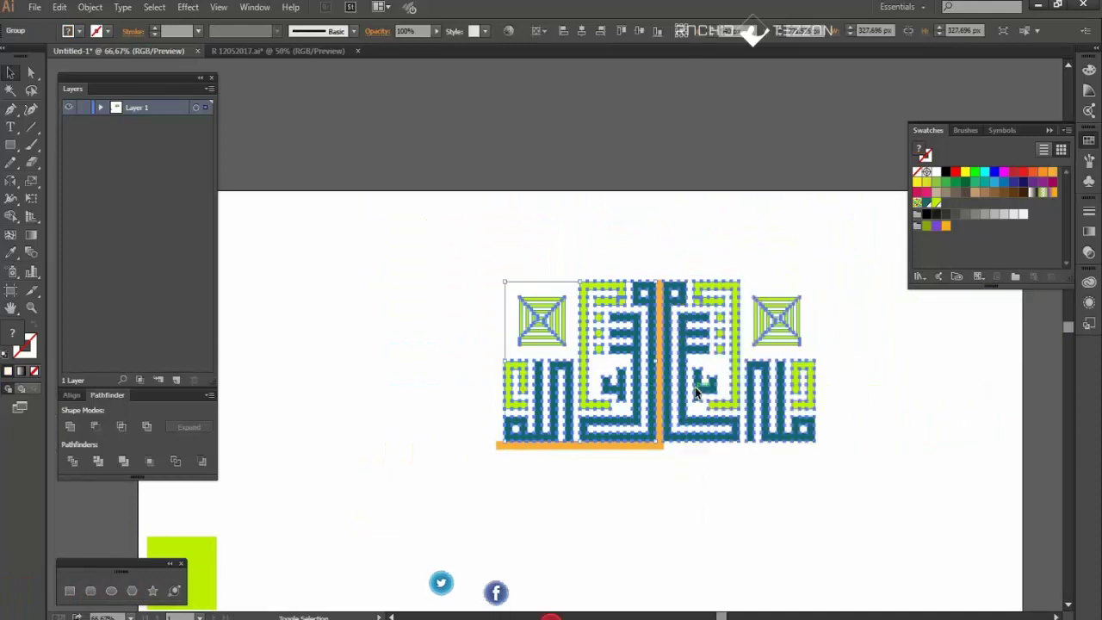
pyautogui.click(12, 185)
pyautogui.doubleClick(11, 181)
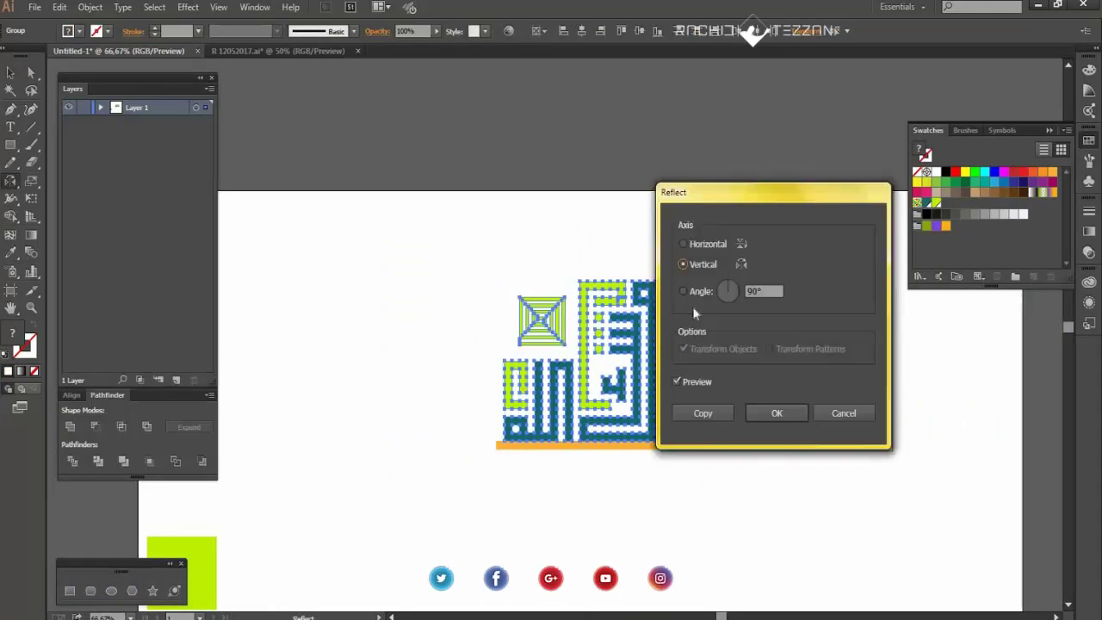
pyautogui.click(693, 246)
pyautogui.click(702, 413)
pyautogui.press('v')
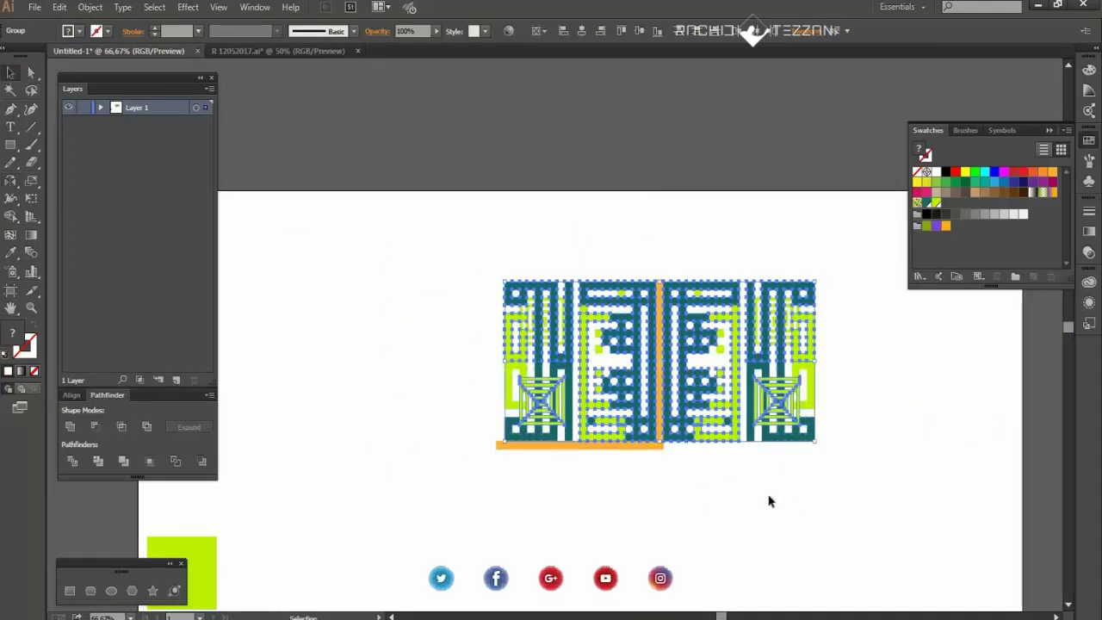
# - Move the flipped pair straight down to sit flush beneath the horizontal orange bar, and delete the orange spacer
pyautogui.scroll(1, 769, 501)
pyautogui.moveTo(715, 191); pyautogui.dragTo(715, 444)
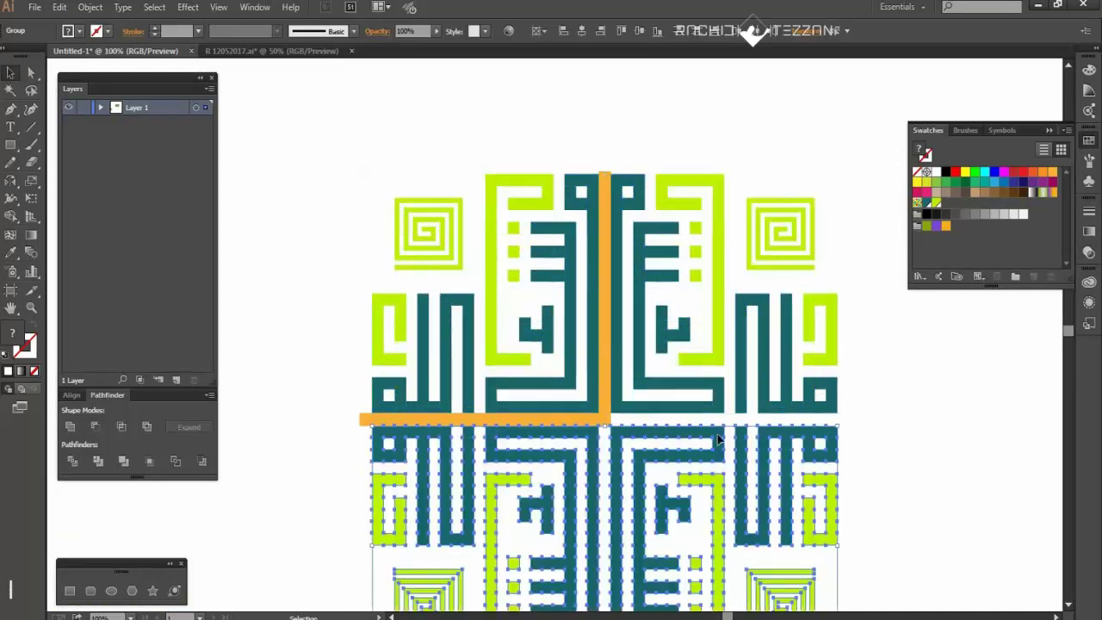
pyautogui.click(605, 383)
pyautogui.press('Delete')
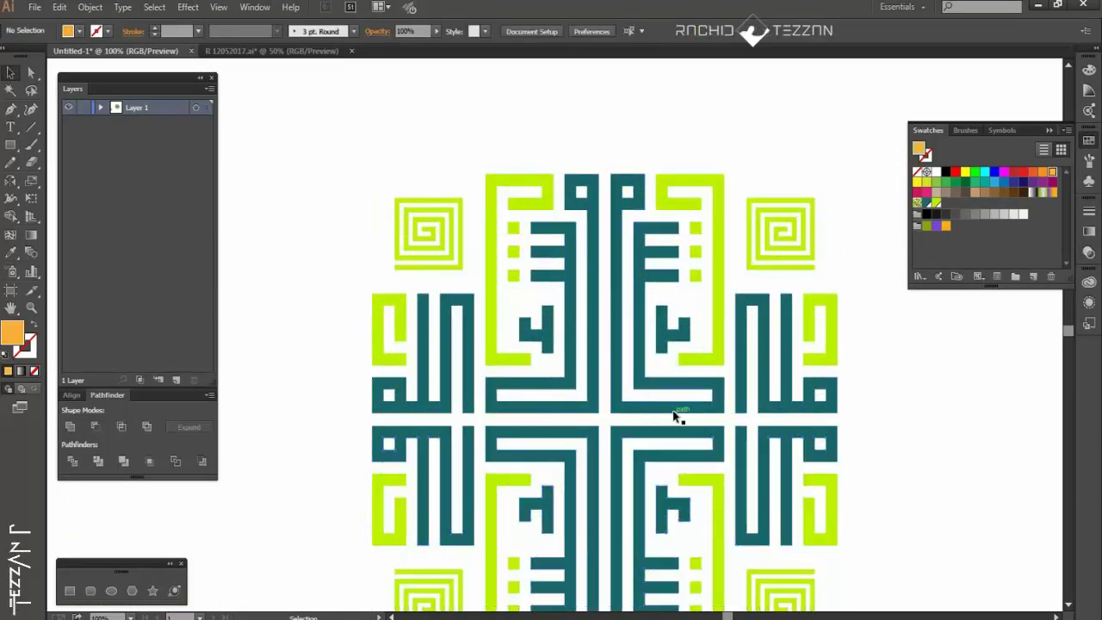
# - Group the four mirrored lettering blocks and centre the group horizontally and vertically on the artboard
pyautogui.scroll(-1, 672, 405)
pyautogui.moveTo(458, 140); pyautogui.dragTo(795, 522)
pyautogui.rightClick(705, 264)
pyautogui.click(725, 327)
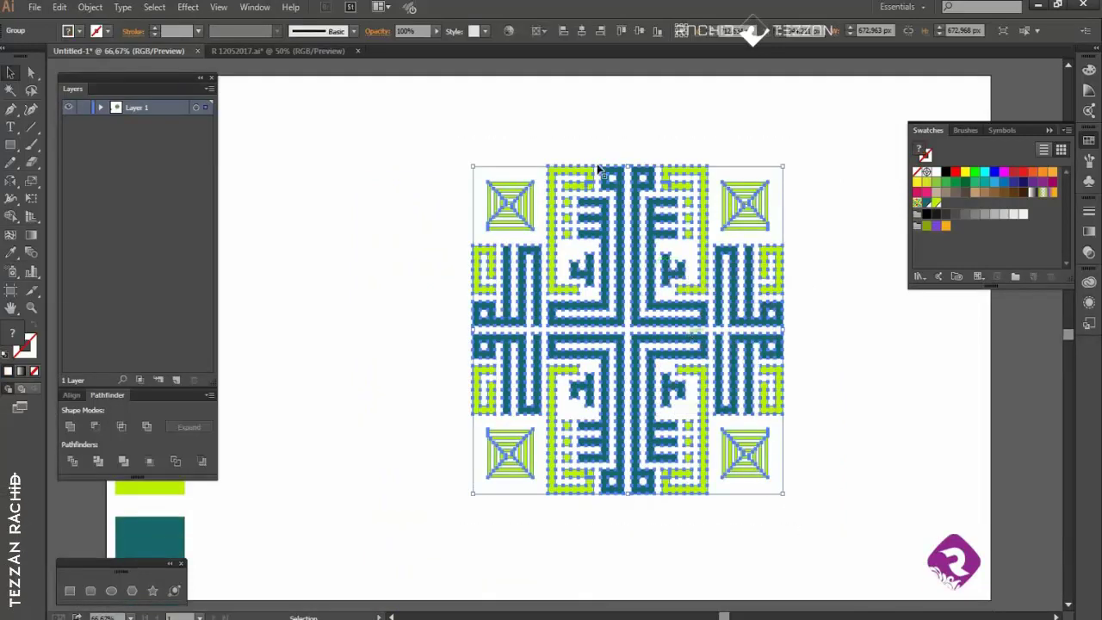
pyautogui.click(583, 31)
pyautogui.click(638, 31)
pyautogui.hscroll(-1, 745, 286)
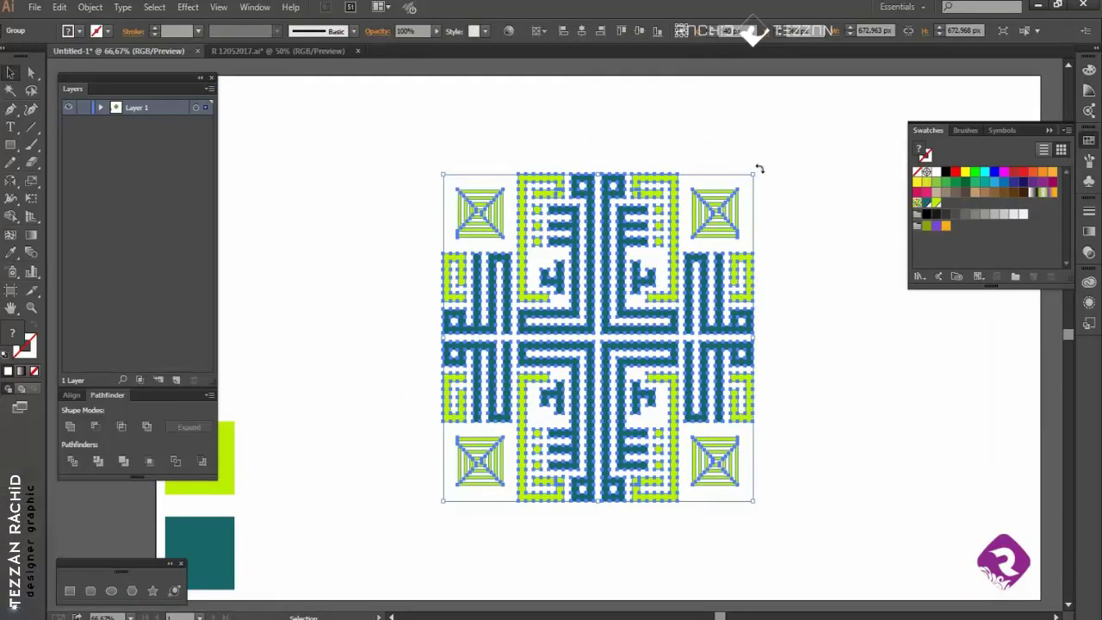
# - Rotate the four-part design so that it stands as a diamond with a spiral at each corner
pyautogui.moveTo(759, 169); pyautogui.dragTo(851, 313)
pyautogui.click(850, 313)
pyautogui.scroll(-1, 848, 314)
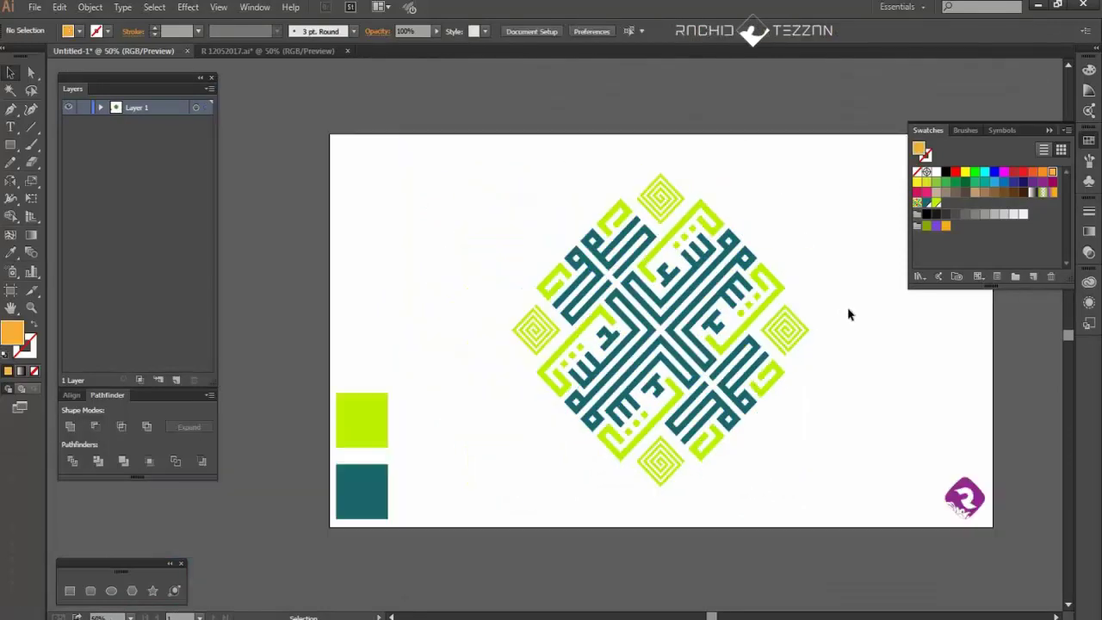
pyautogui.scroll(1, 848, 314)
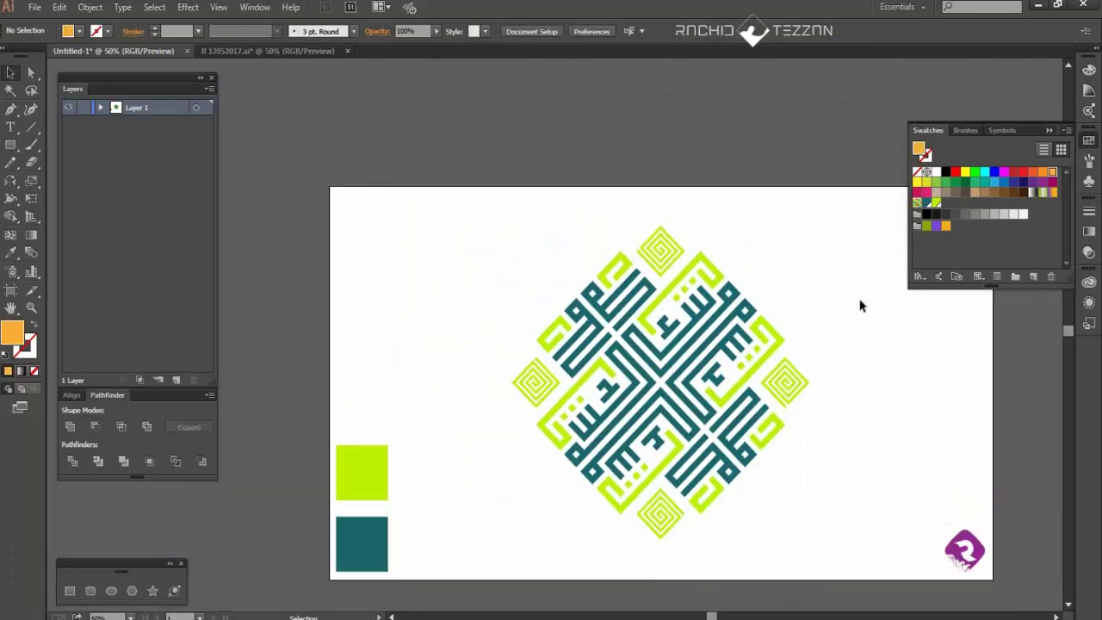
pyautogui.click(1049, 131)
pyautogui.scroll(-1, 905, 287)
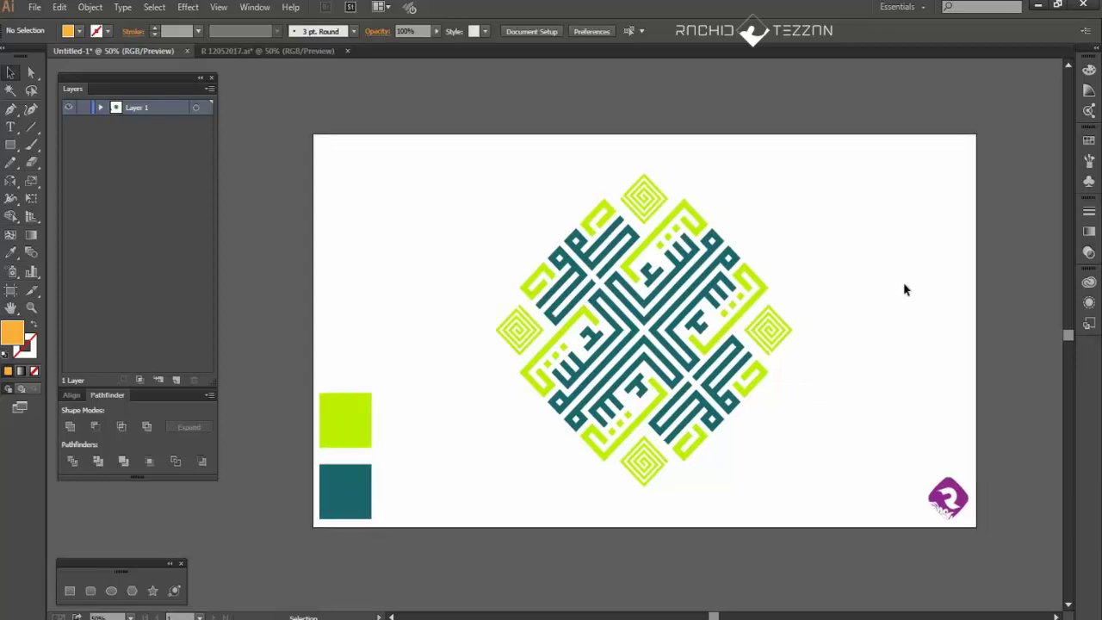
# - Scale the diamond design down proportionally around its centre
pyautogui.click(586, 267)
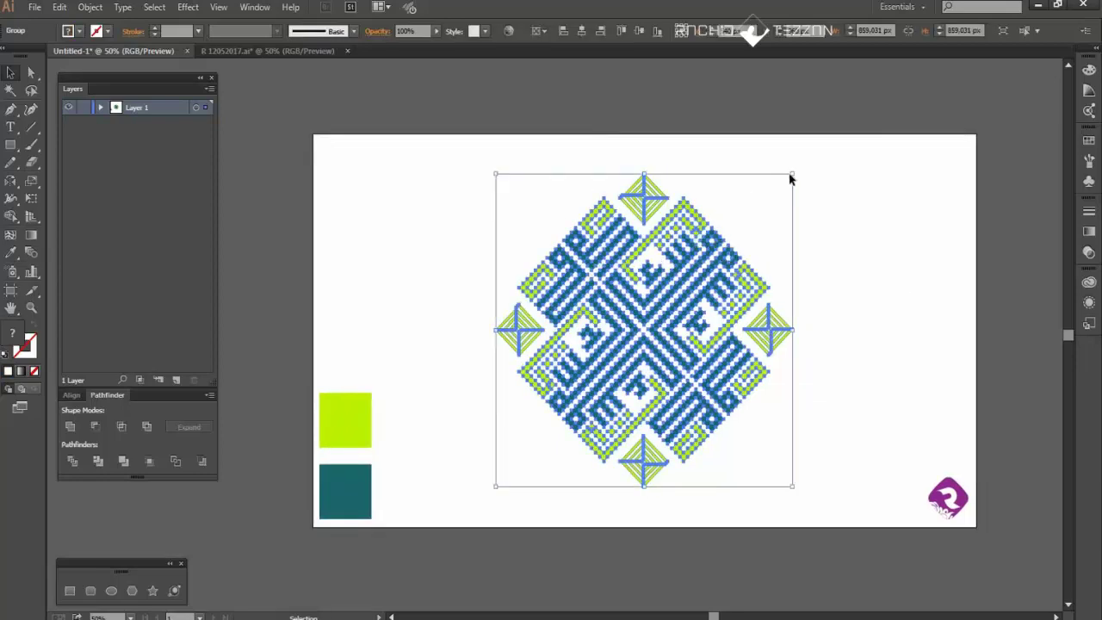
pyautogui.moveTo(792, 174); pyautogui.dragTo(754, 227)
pyautogui.click(843, 277)
pyautogui.scroll(1, 635, 503)
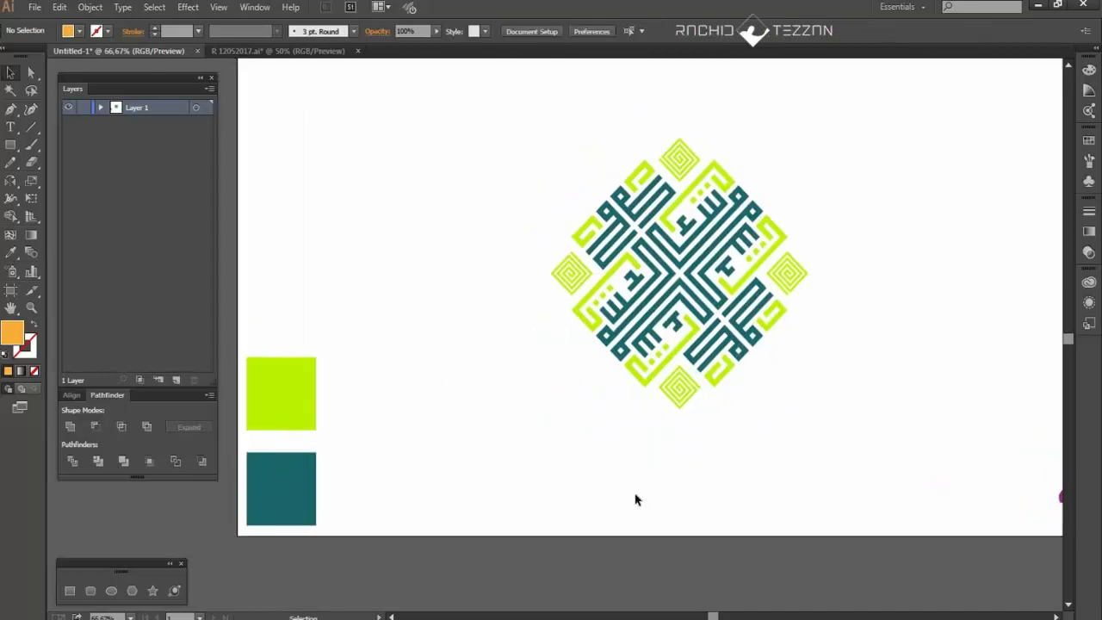
pyautogui.scroll(2, 635, 500)
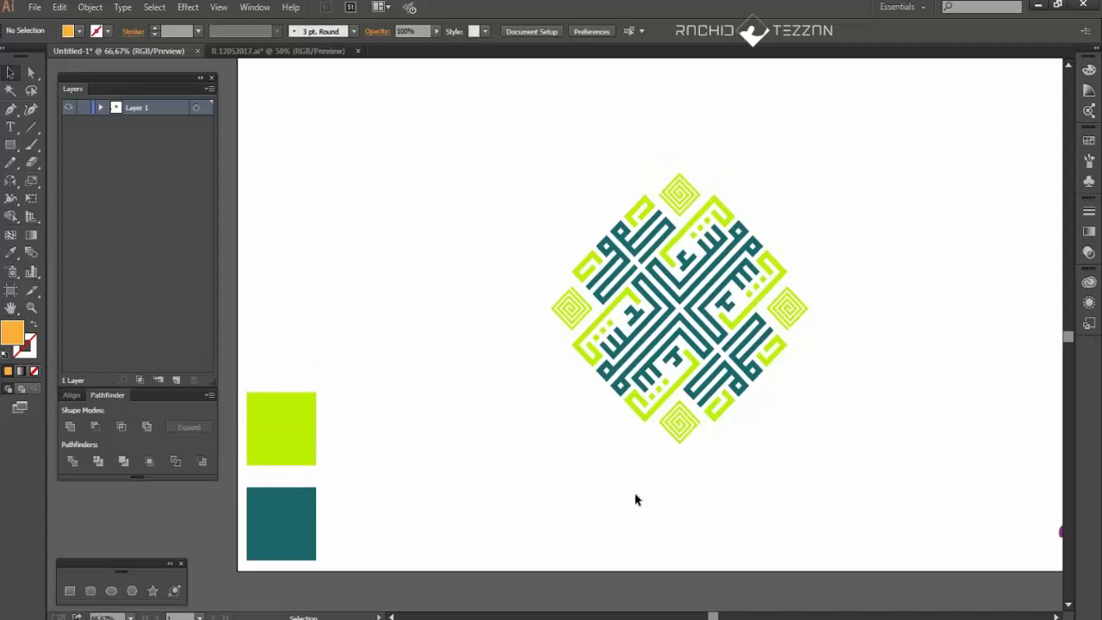
pyautogui.scroll(-1, 636, 500)
pyautogui.scroll(-1, 635, 500)
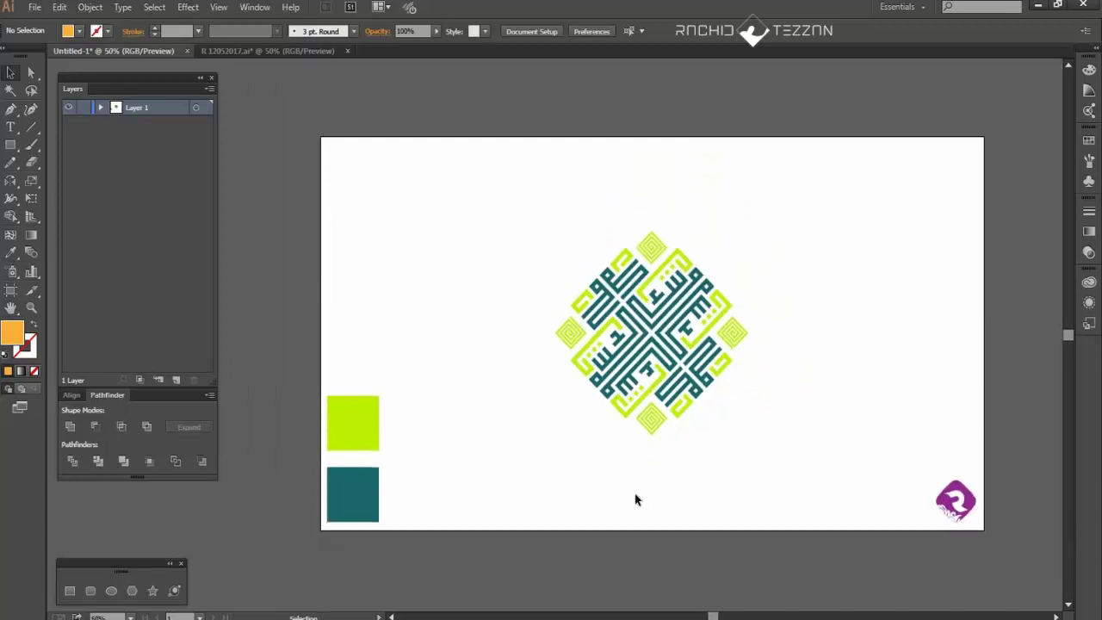